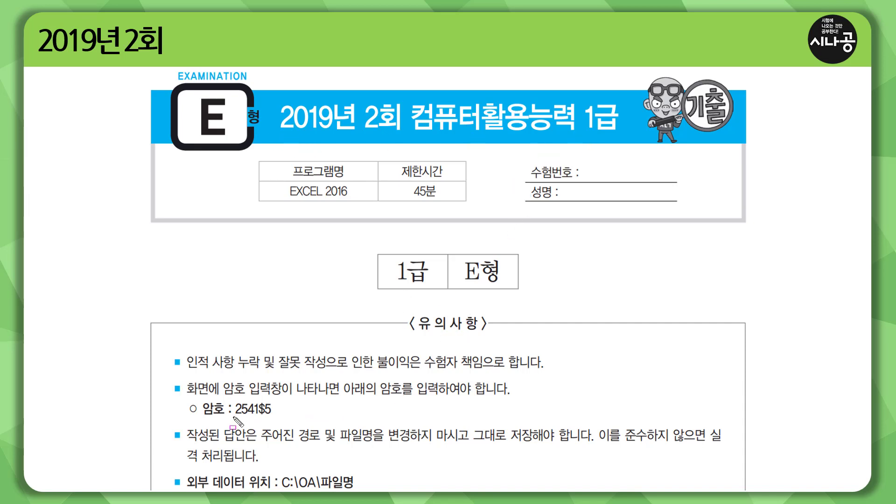
mouse_move(233, 420)
mouse_down()
mouse_move(273, 415)
mouse_move(276, 400)
mouse_up()
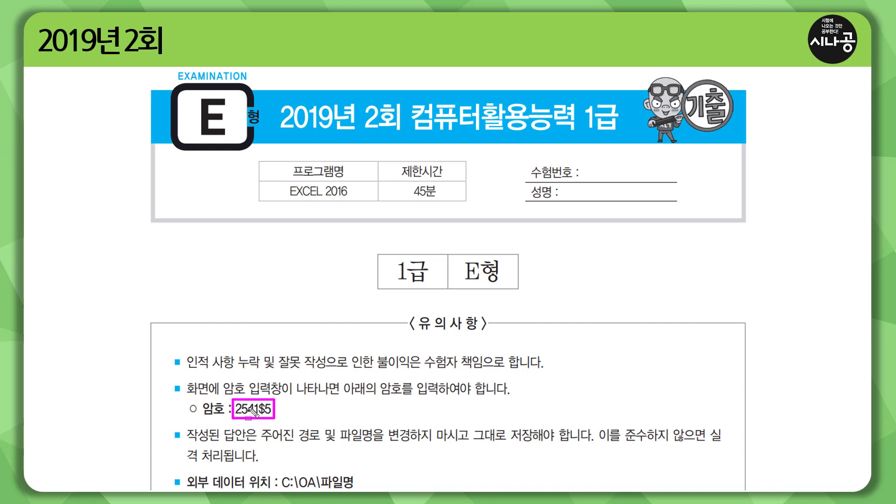
key(e)
key(Right)
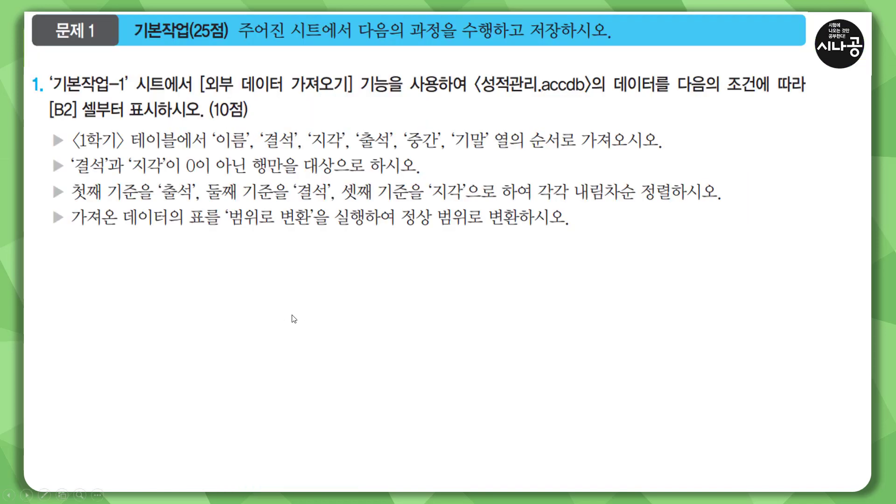
drag(125, 44, 227, 44)
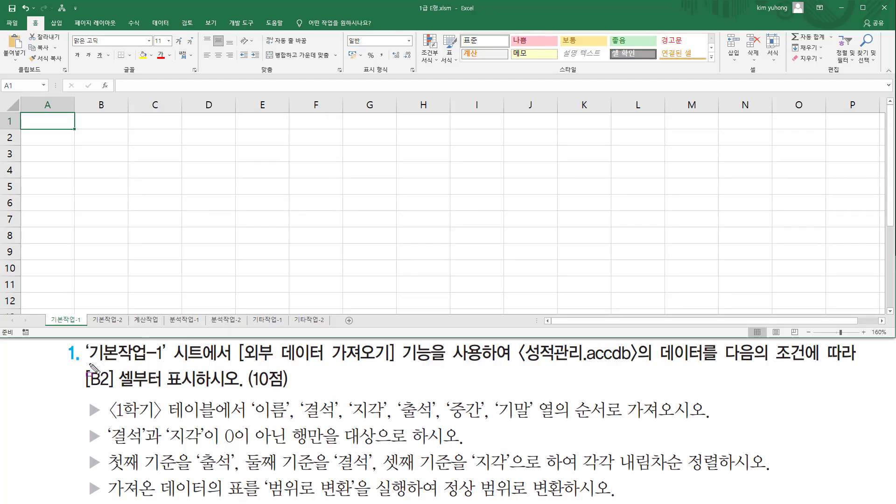
drag(85, 362, 165, 363)
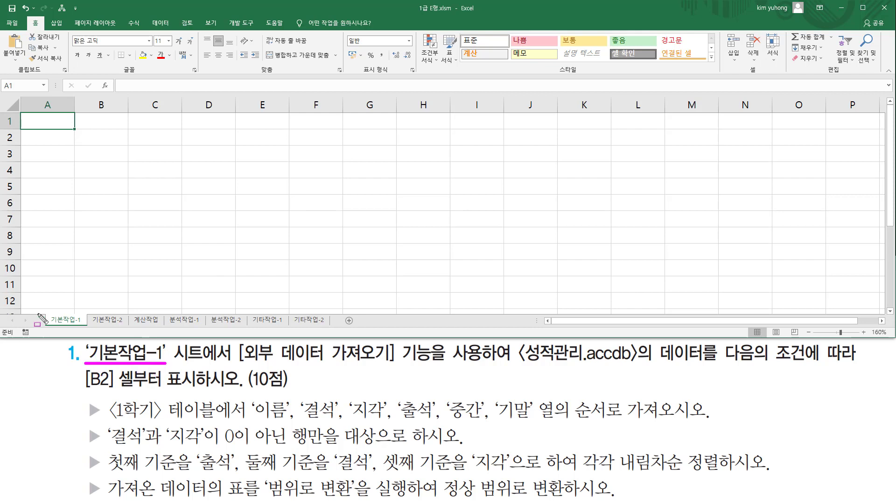
drag(40, 305, 86, 329)
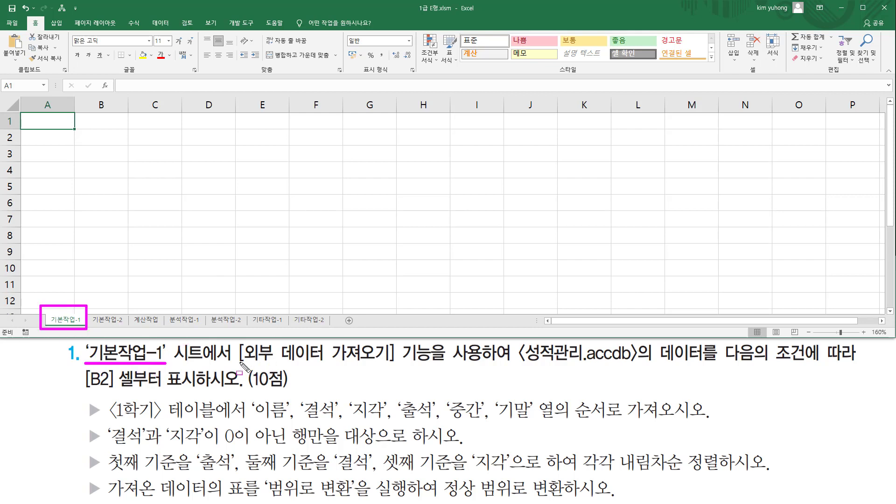
drag(239, 362, 432, 361)
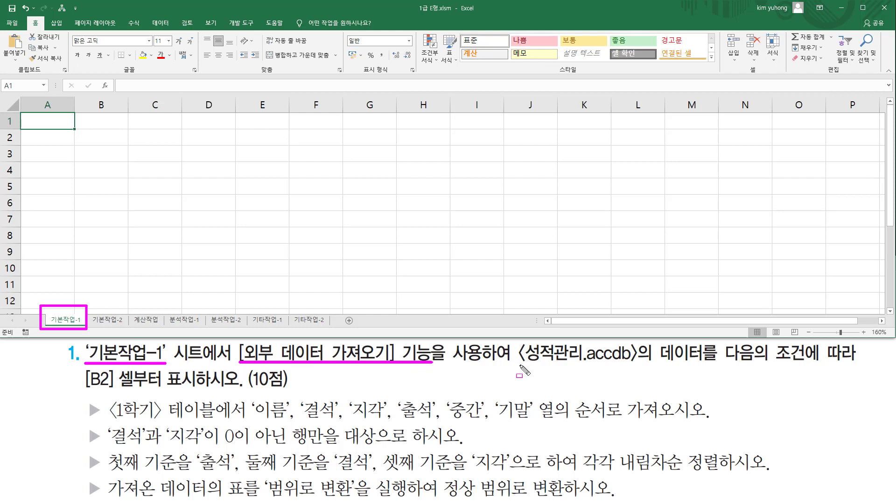
drag(521, 366, 636, 365)
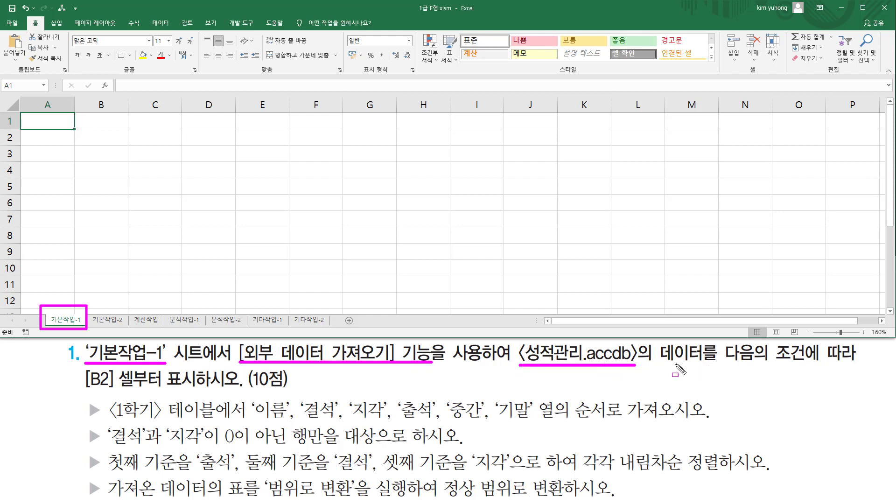
drag(720, 364, 831, 364)
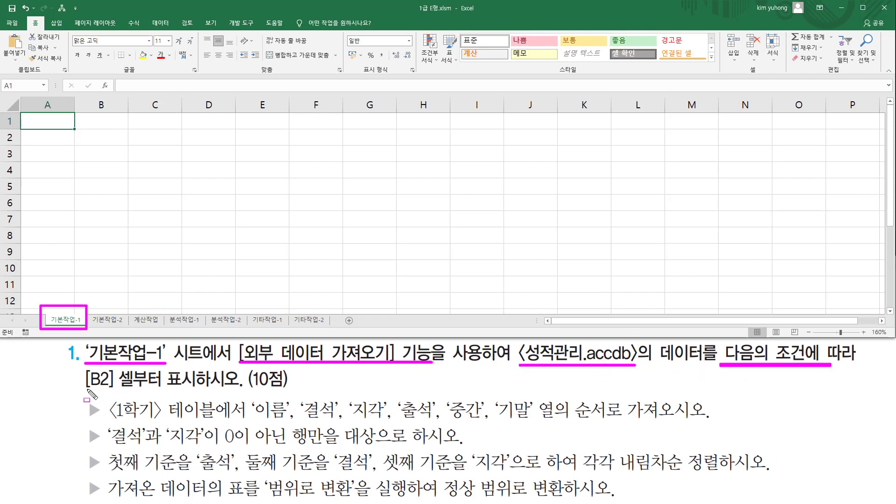
drag(87, 389, 117, 388)
drag(87, 130, 124, 143)
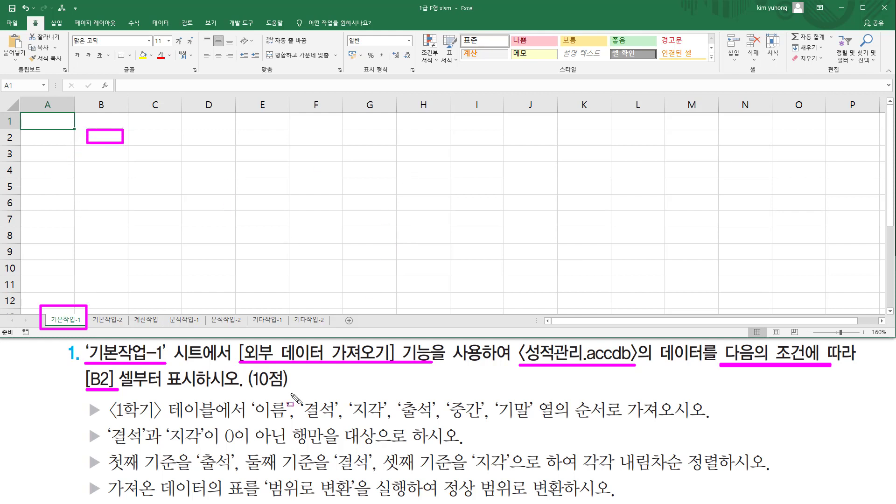
drag(84, 401, 102, 499)
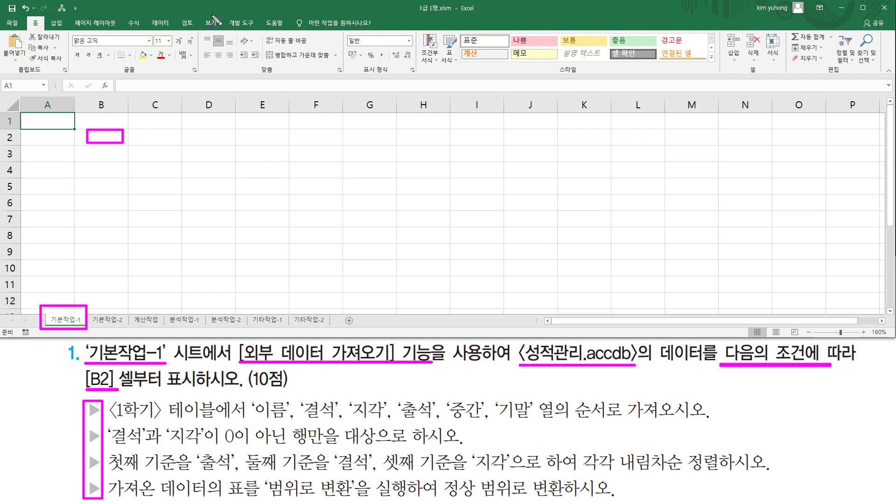
key(Escape)
Step: Start an external data import through Microsoft Query for the 기본작업-1 sheet
click(168, 24)
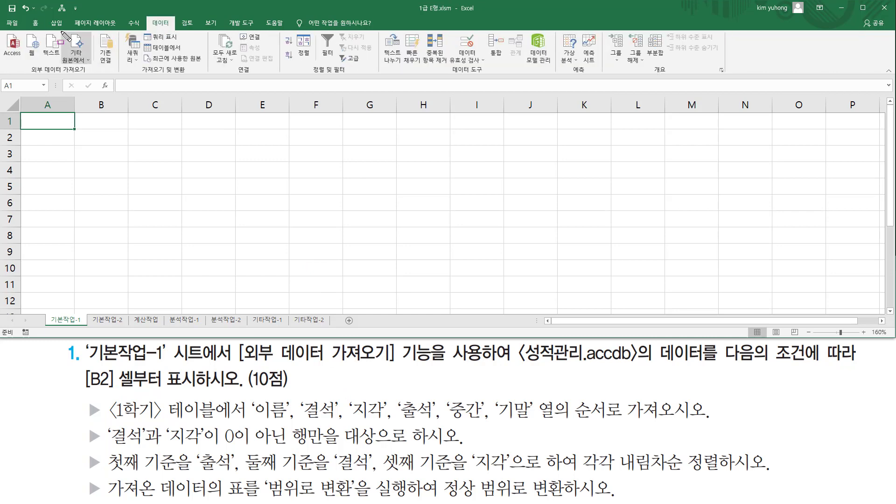
drag(62, 31, 89, 66)
click(76, 54)
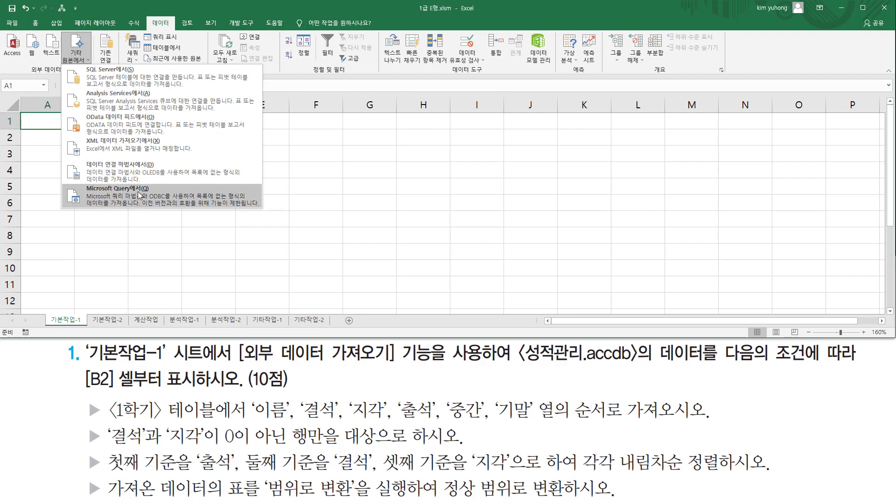
click(138, 192)
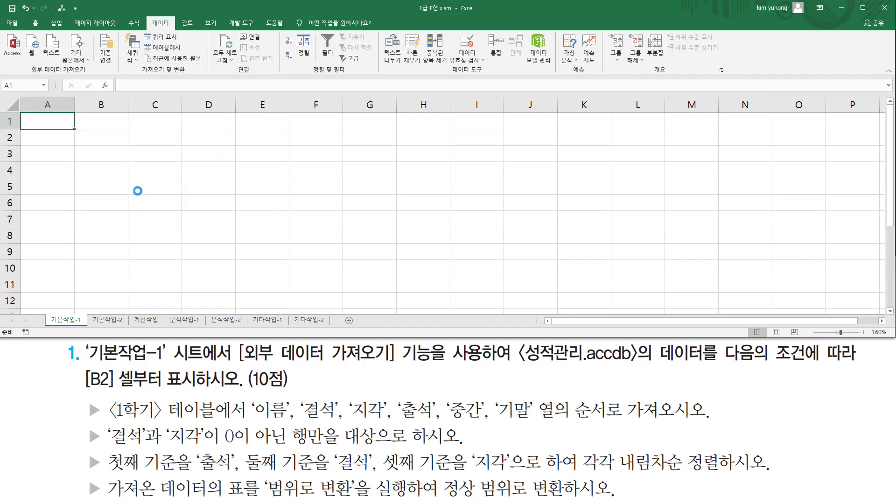
Step: Choose MS Access Database as the data source, with the Query Wizard used for building the query
drag(204, 149, 254, 149)
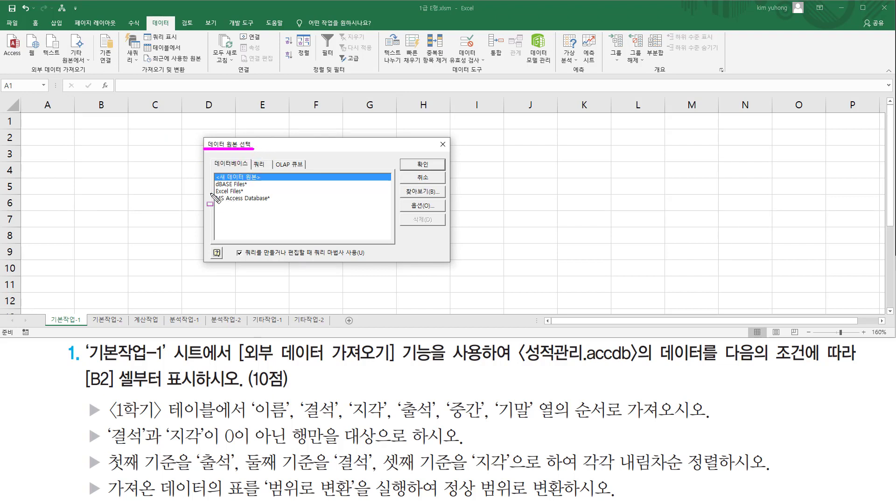
drag(209, 192, 280, 204)
key(Escape)
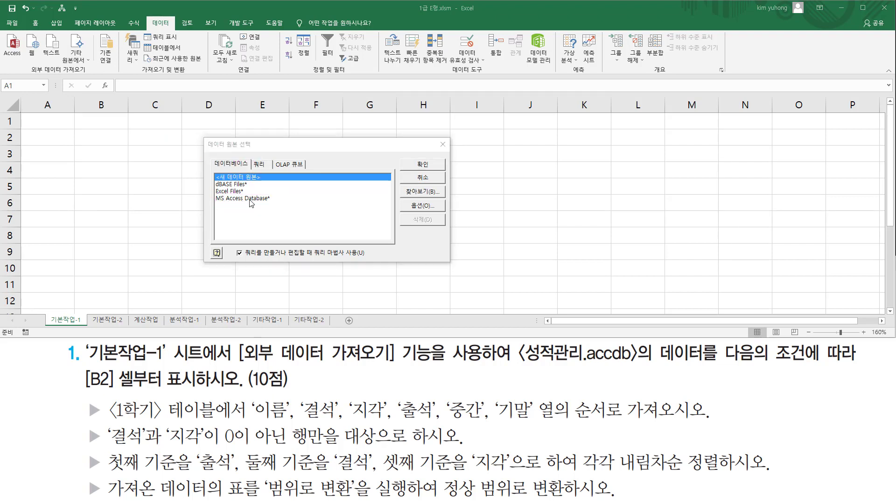
click(268, 198)
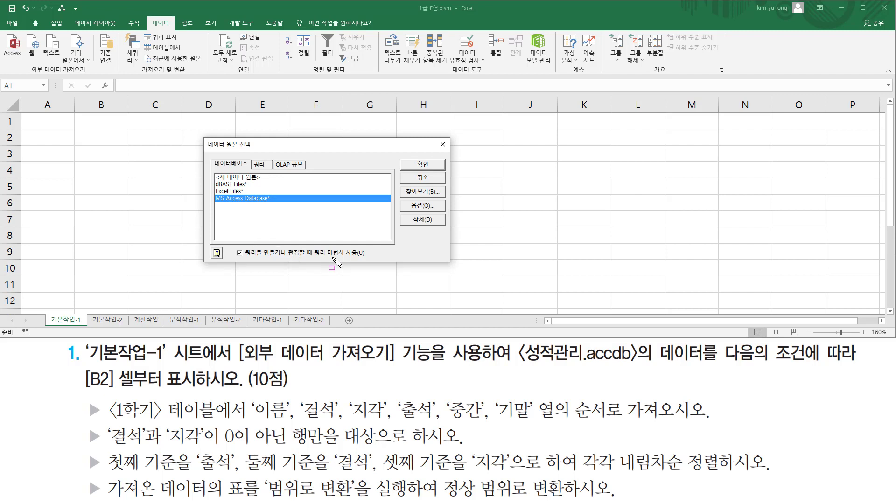
drag(309, 257, 362, 258)
drag(231, 246, 251, 260)
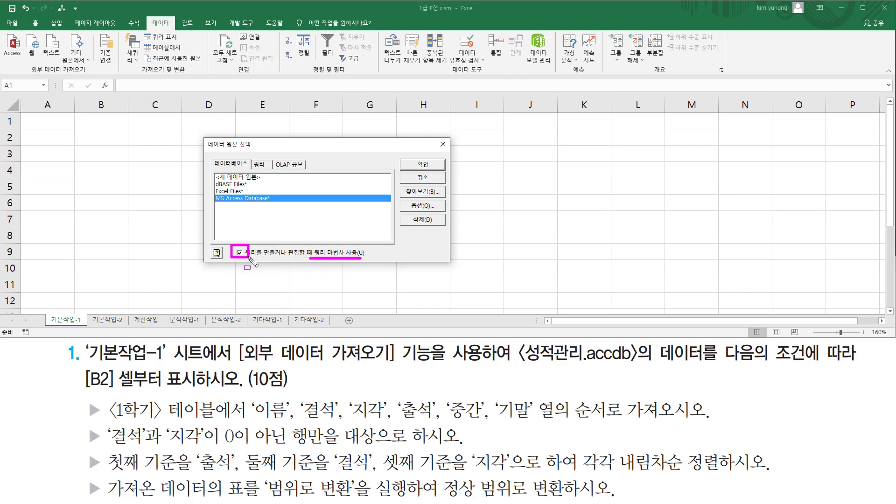
drag(411, 156, 433, 172)
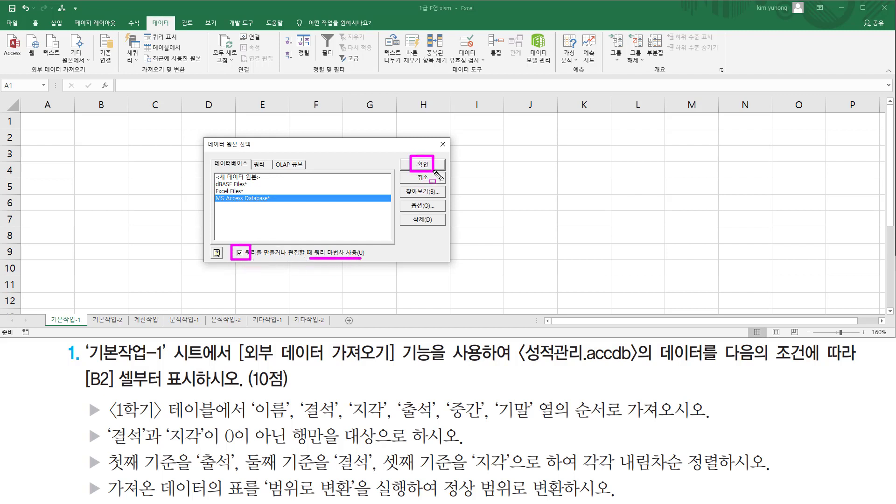
key(Escape)
click(415, 168)
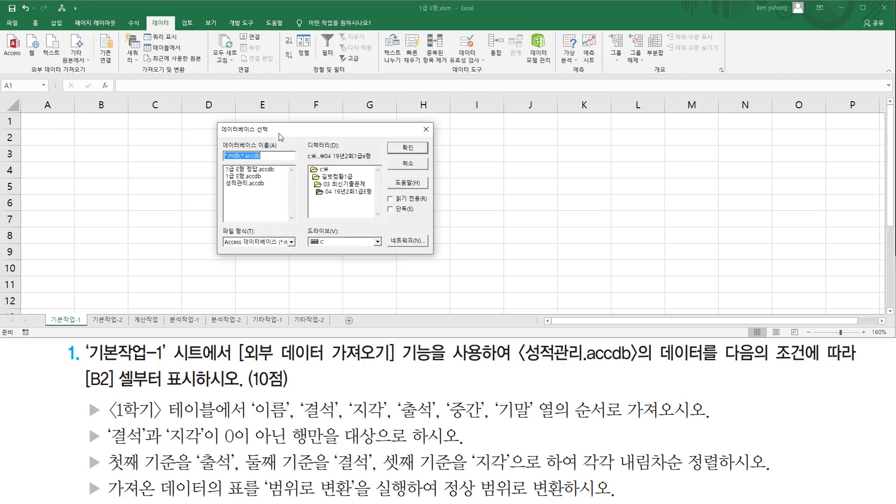
Step: Select 성적관리.accdb as the database to query
click(243, 184)
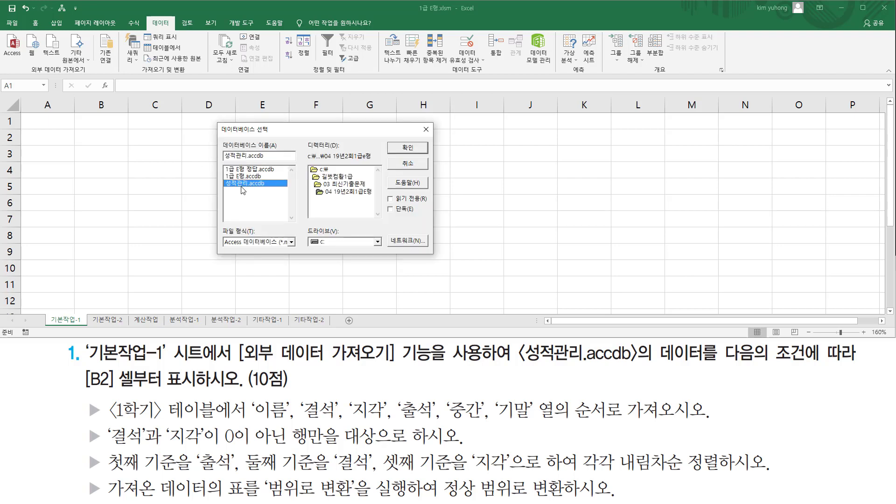
click(407, 148)
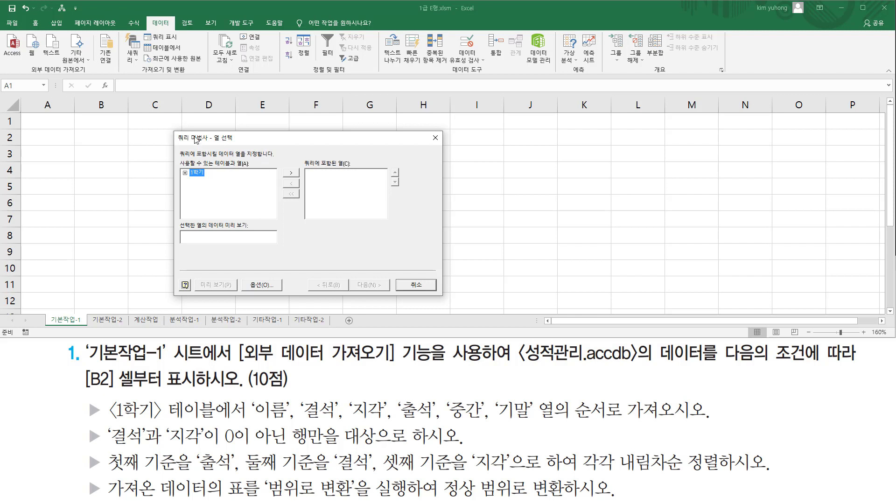
drag(214, 143, 232, 142)
drag(189, 178, 203, 177)
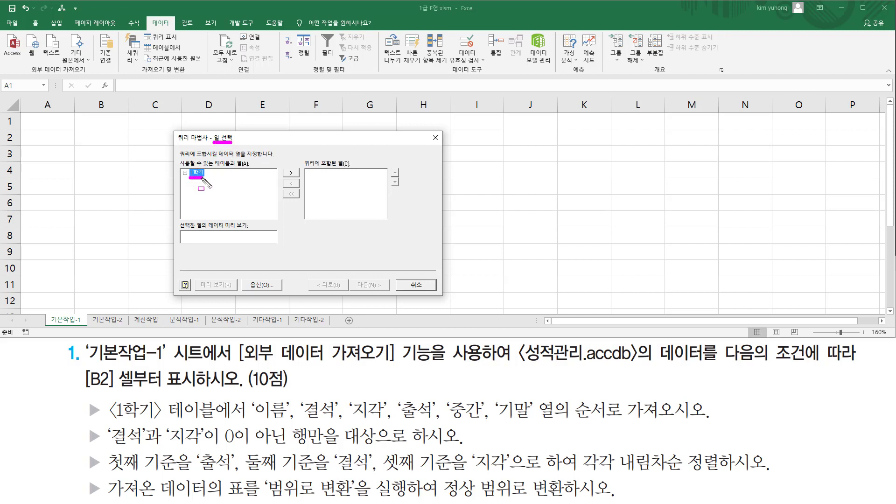
Step: Add the 이름, 결석, 지각, 출석, 중간 and 기말 columns of the 1학기 table to the query in that order
click(185, 173)
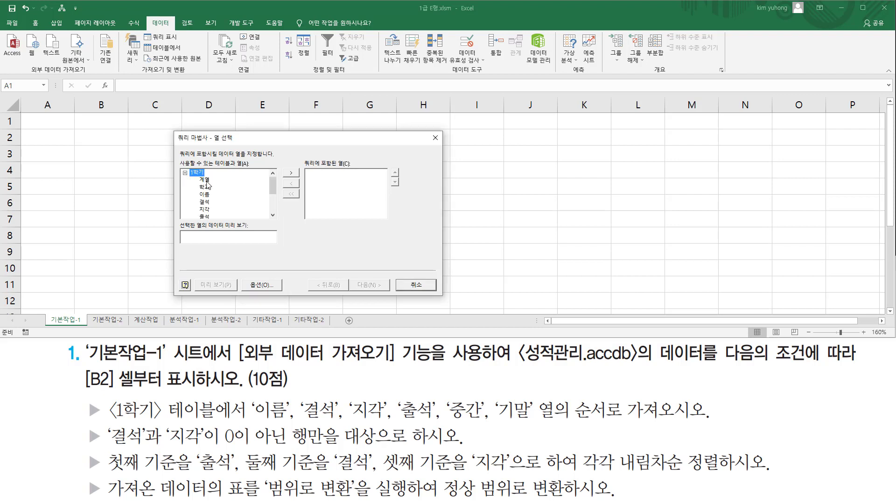
mouse_move(274, 188)
mouse_down()
mouse_move(275, 209)
mouse_move(277, 186)
mouse_up()
drag(110, 422, 216, 423)
mouse_move(251, 398)
mouse_down()
mouse_move(304, 421)
mouse_move(537, 423)
mouse_up()
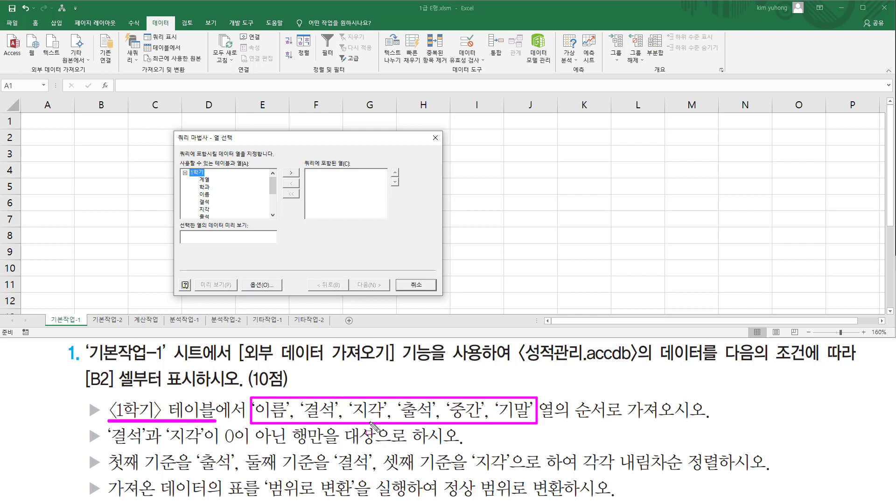
drag(559, 421, 697, 421)
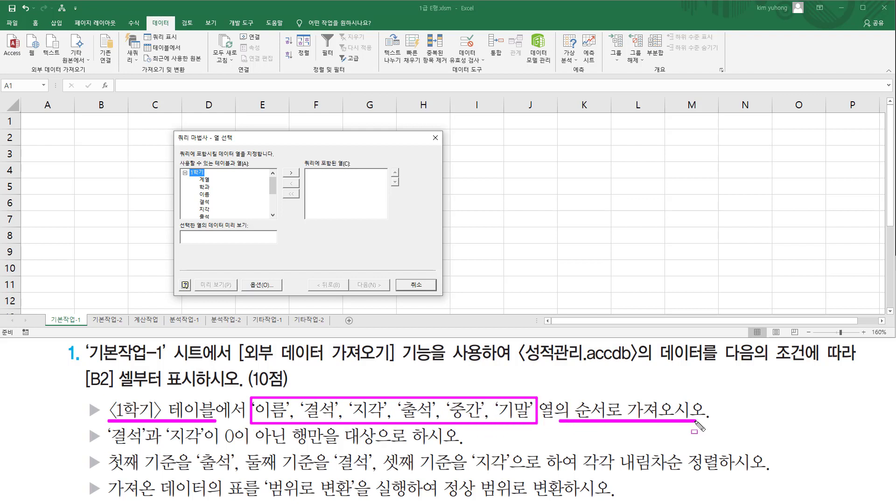
key(Escape)
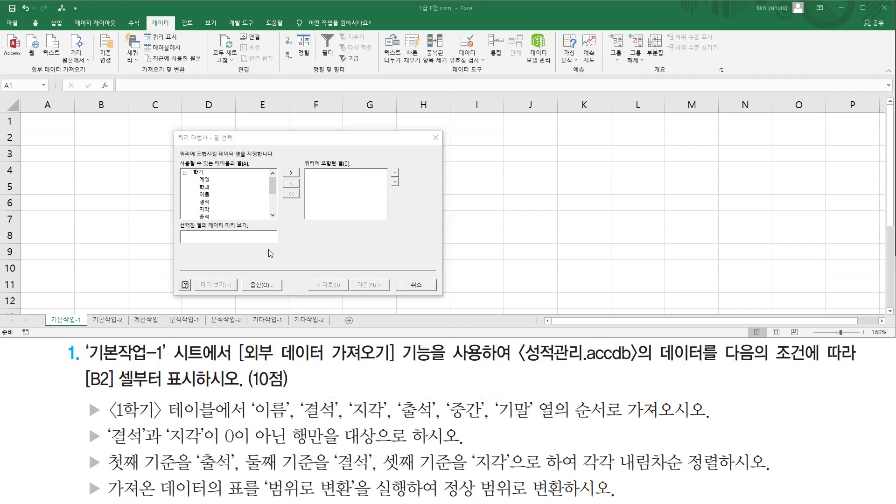
click(213, 195)
double_click(205, 197)
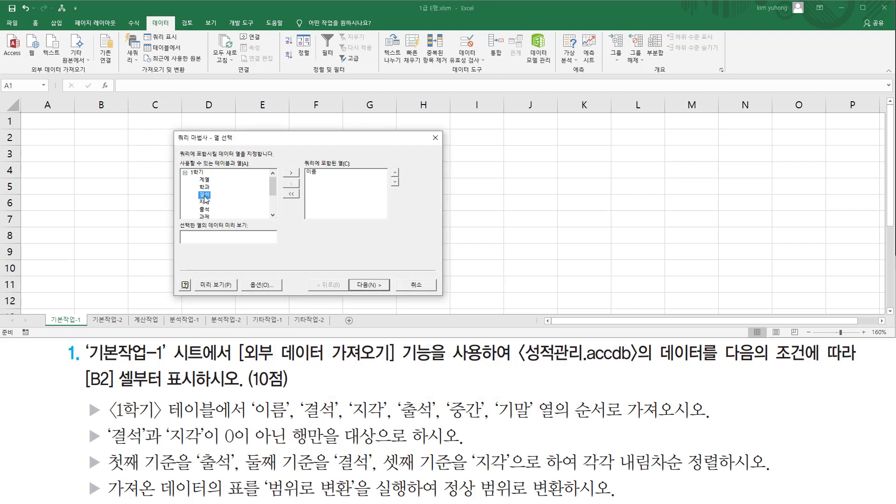
double_click(205, 196)
double_click(206, 196)
double_click(205, 196)
click(206, 203)
double_click(206, 203)
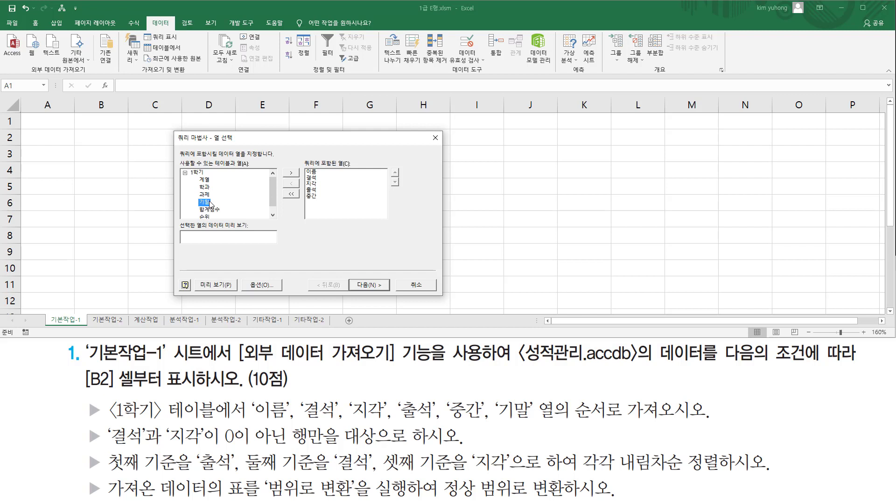
double_click(206, 204)
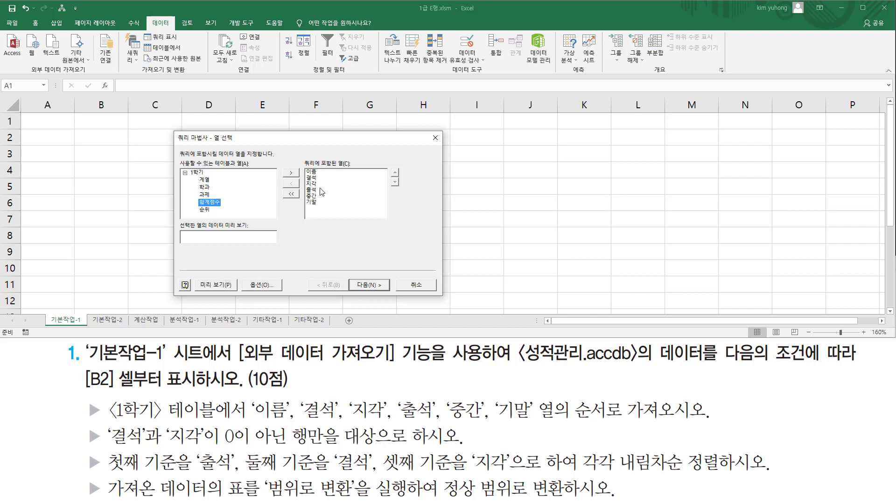
Step: Accept the chosen query columns and proceed to the wizard's data filter stage
drag(258, 419, 551, 418)
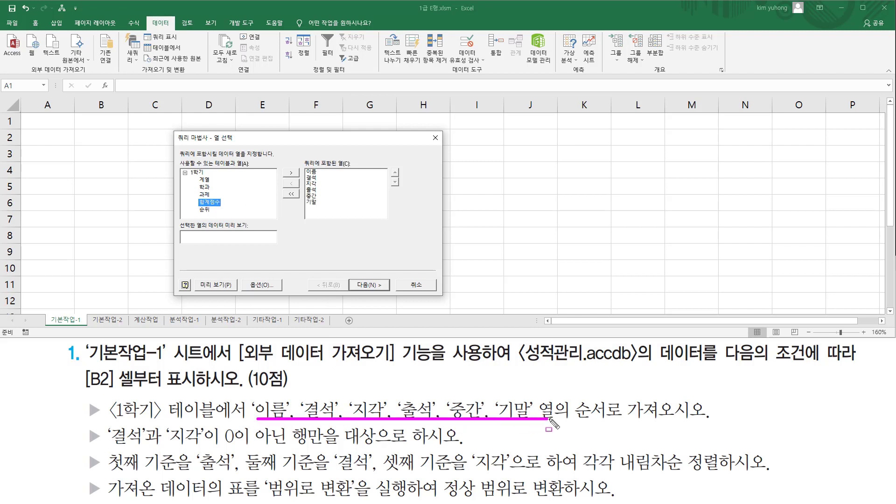
drag(306, 165, 326, 211)
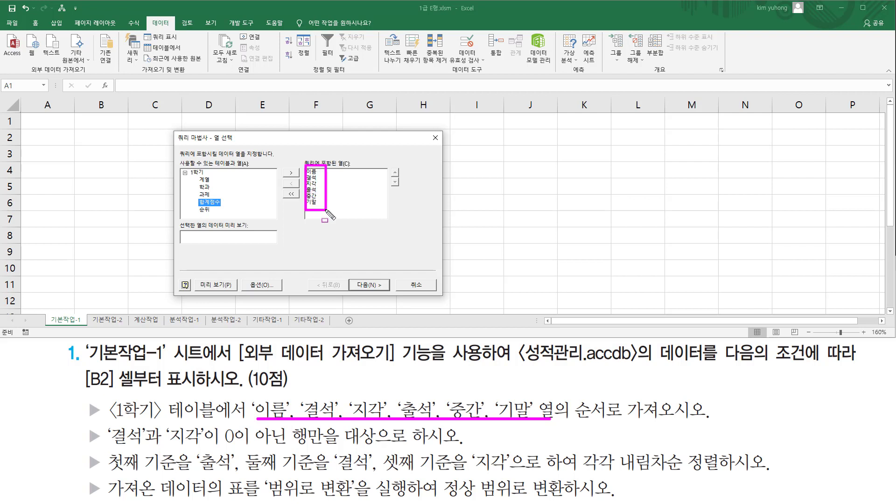
drag(354, 277, 388, 296)
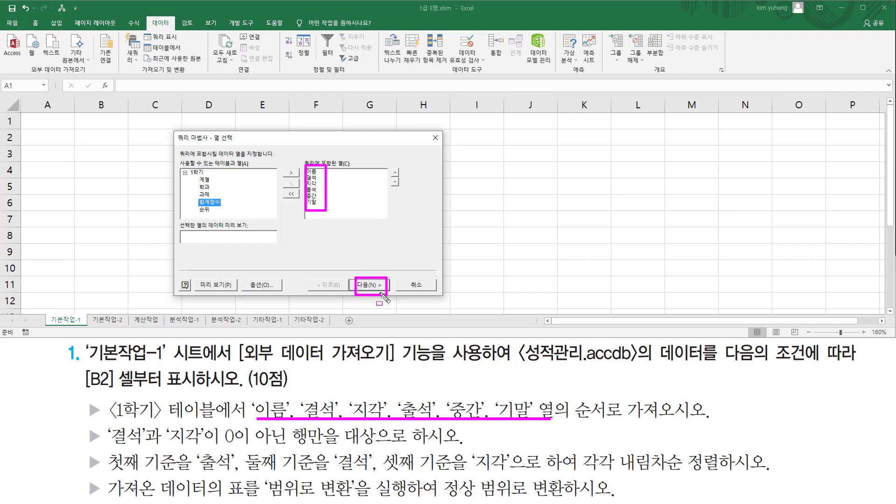
key(Escape)
click(375, 287)
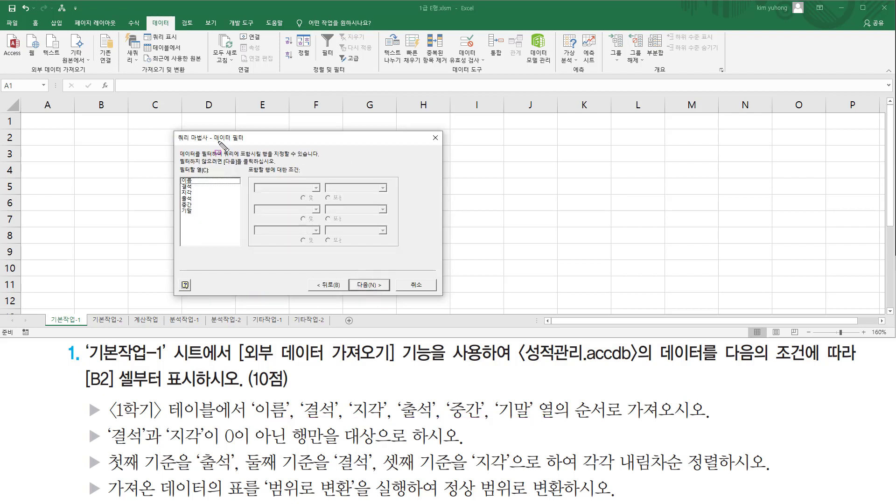
drag(216, 141, 255, 141)
mouse_move(85, 427)
mouse_down()
mouse_move(102, 447)
mouse_move(332, 448)
mouse_move(335, 427)
mouse_move(326, 426)
mouse_up()
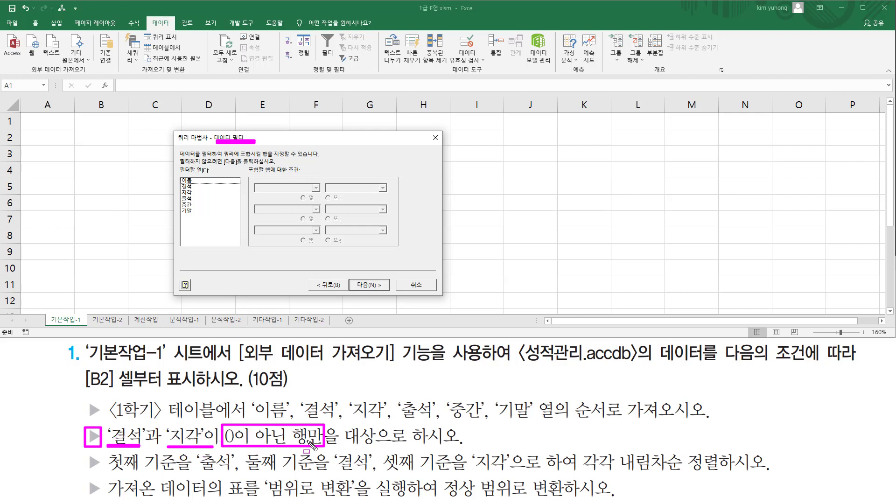
key(Escape)
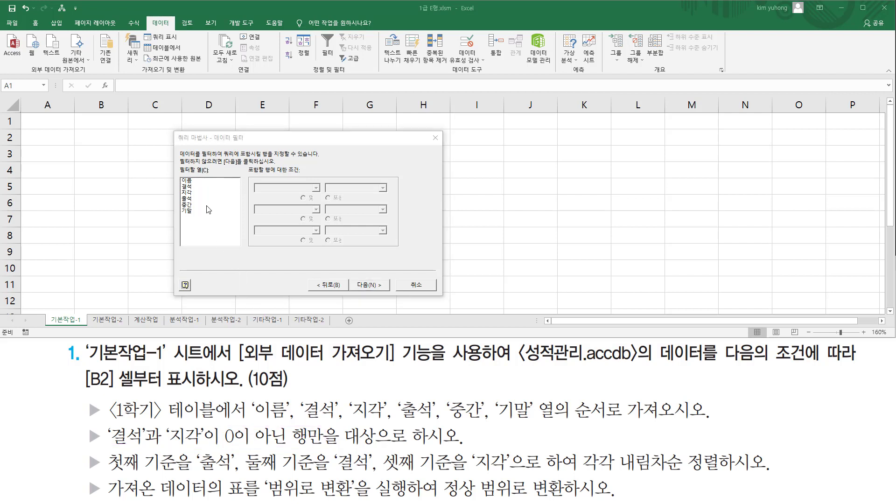
Step: Filter the query to rows where 결석 and 지각 are each not equal (<>) to 0, and proceed to the sort order stage
click(193, 188)
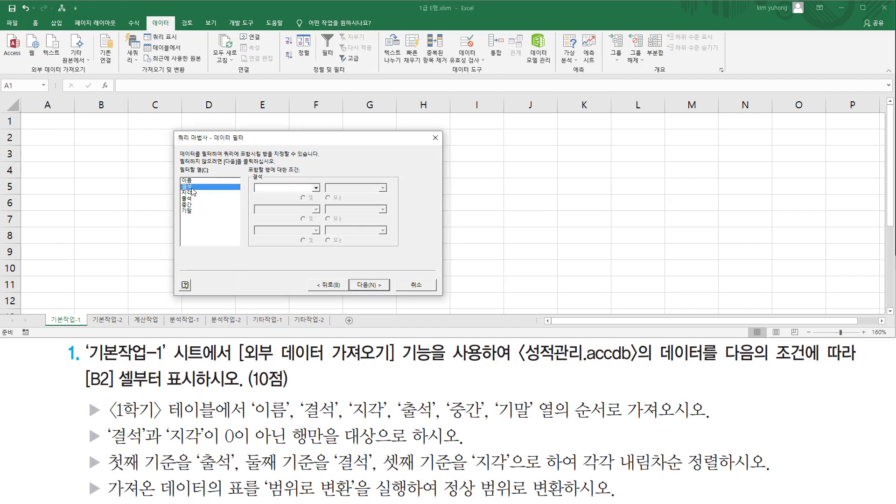
click(302, 188)
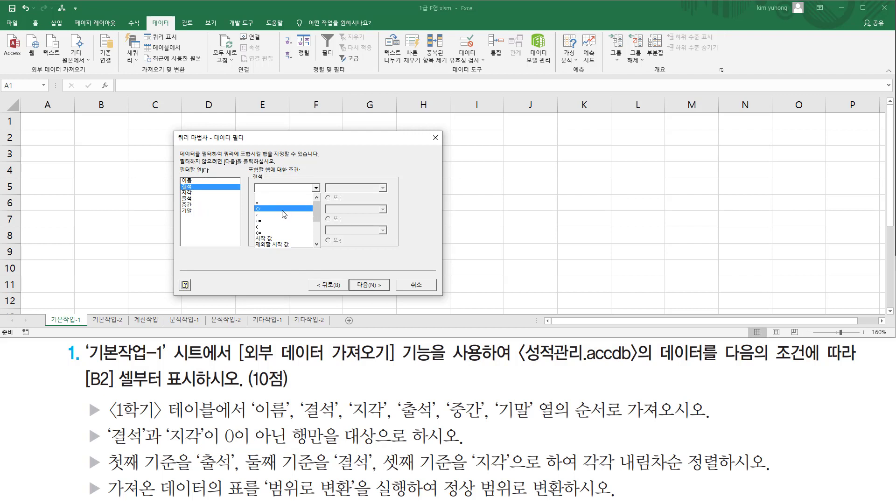
click(285, 214)
text(0)
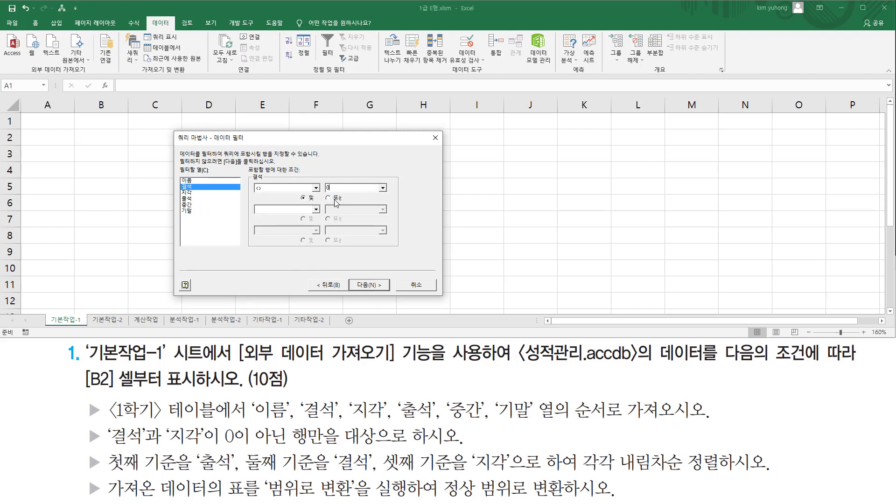
click(196, 193)
click(259, 187)
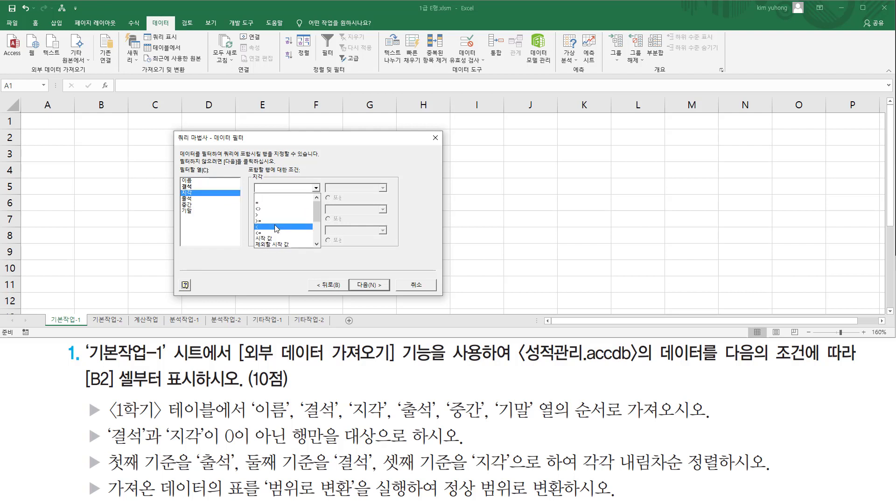
click(273, 210)
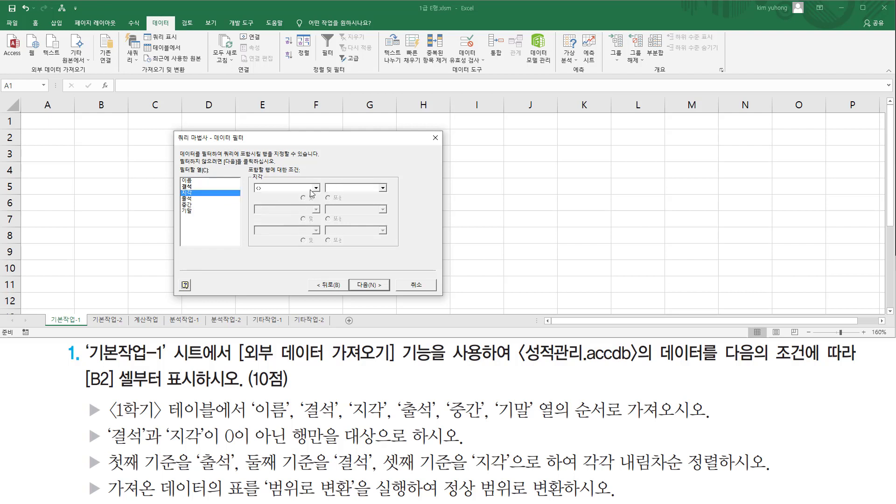
text(0)
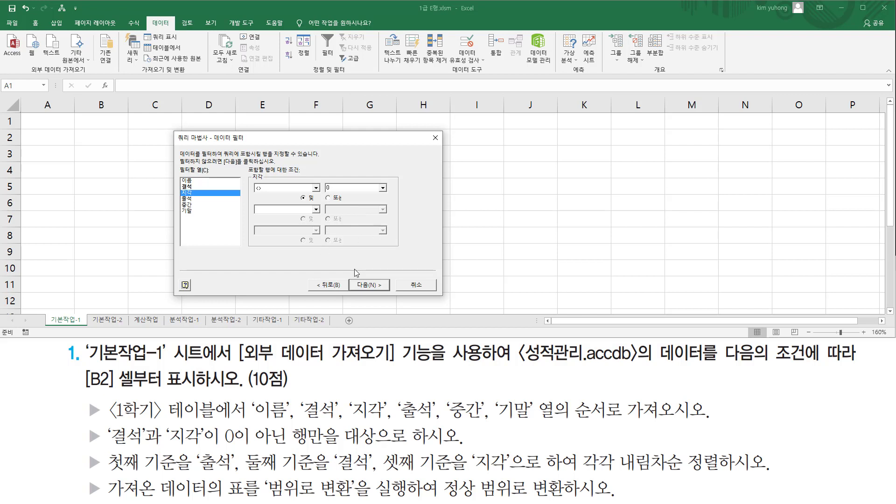
click(367, 285)
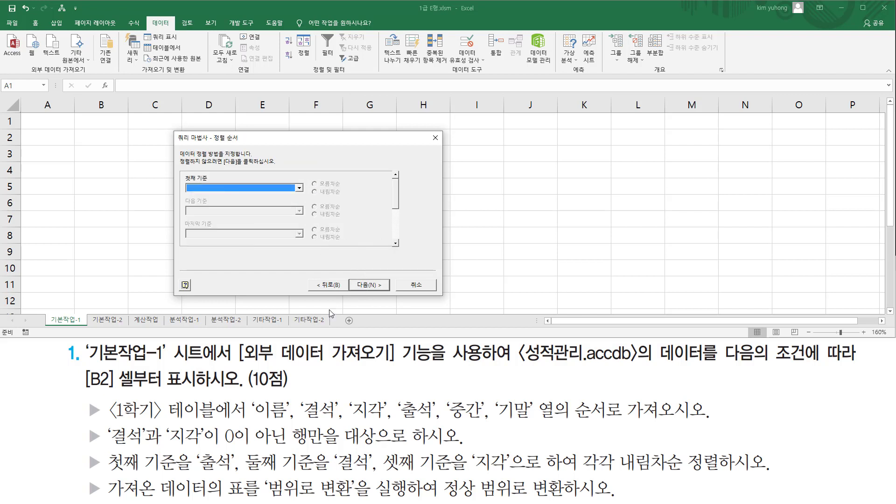
drag(211, 143, 243, 143)
mouse_move(82, 451)
mouse_down()
mouse_move(102, 473)
mouse_move(316, 473)
mouse_move(350, 463)
mouse_move(377, 476)
mouse_move(516, 475)
mouse_up()
drag(616, 473, 692, 473)
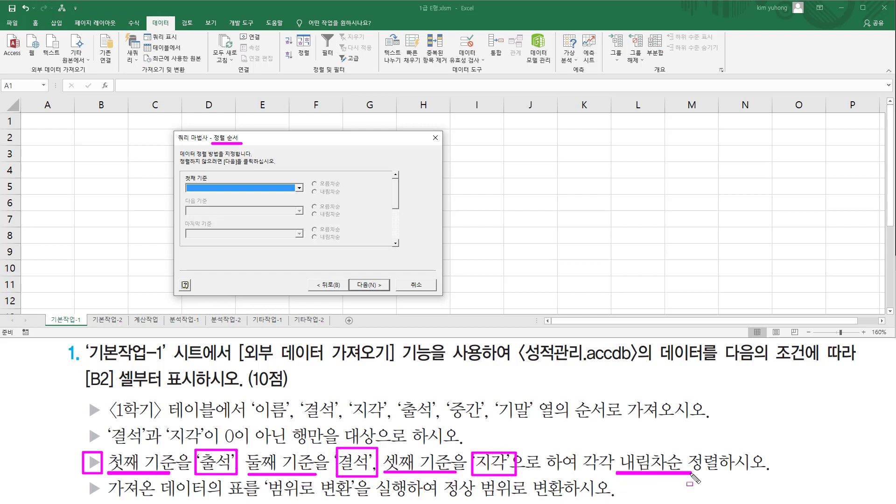
Step: Sort the query by 출석, 결석 and 지각 in that order, each descending, and proceed to the wizard's final stage
click(227, 188)
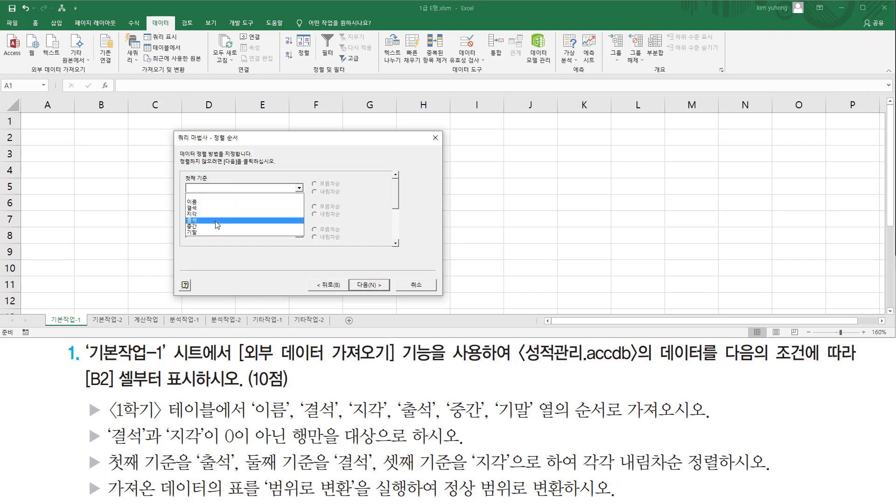
click(234, 220)
click(315, 192)
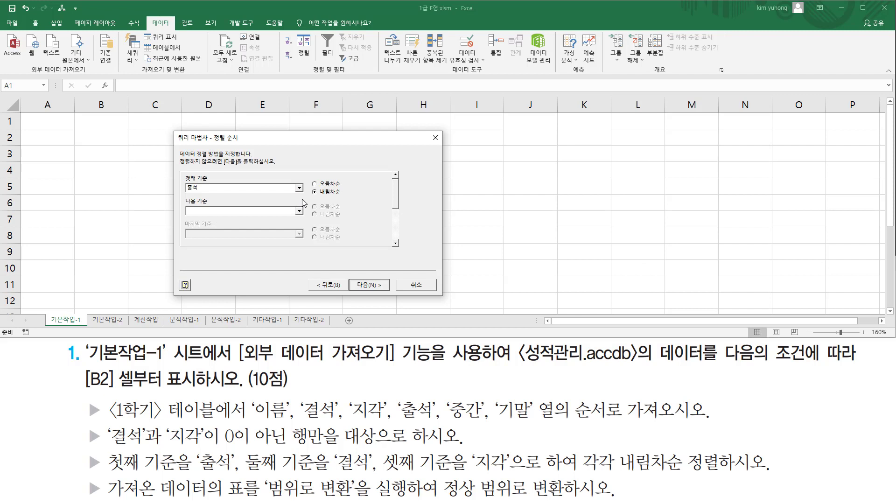
click(265, 216)
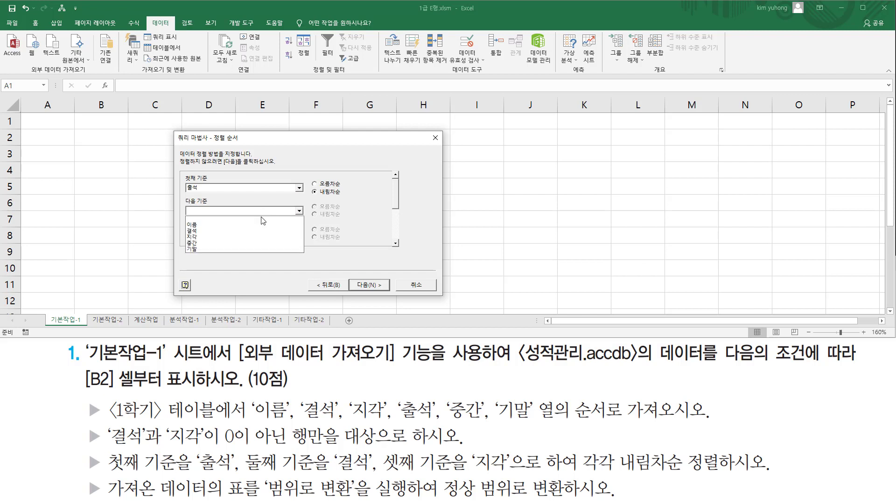
click(252, 240)
click(314, 215)
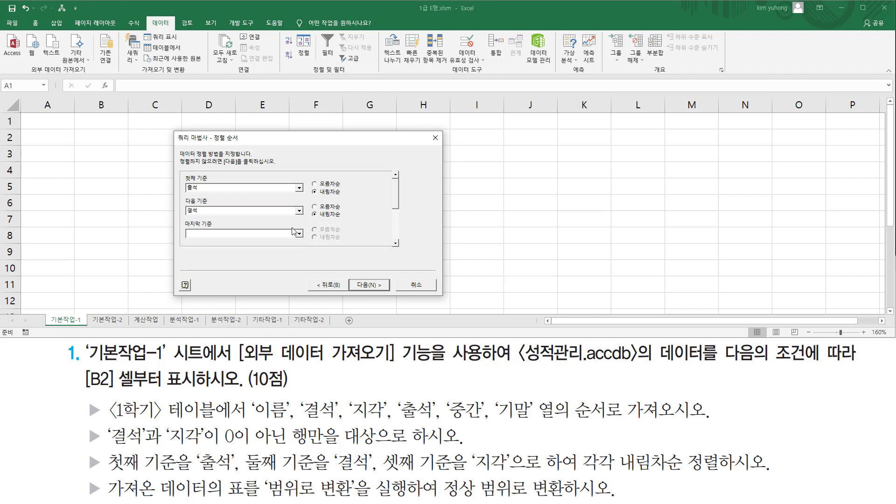
click(248, 235)
click(229, 255)
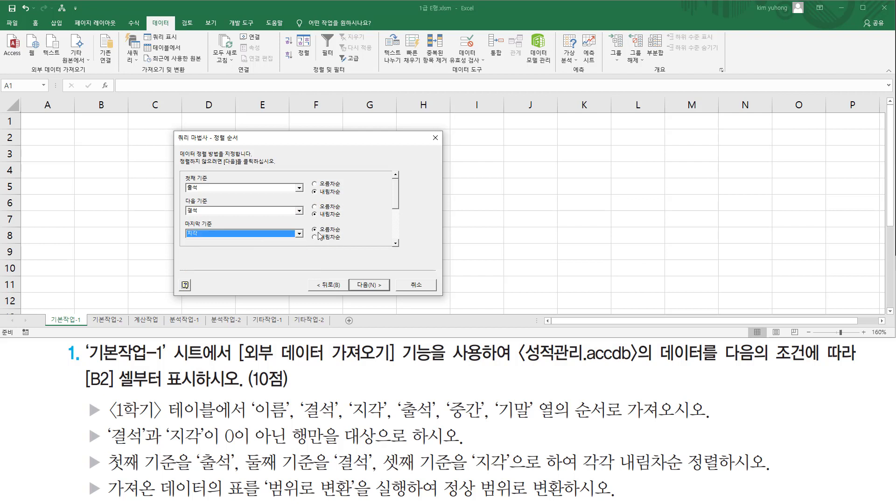
click(330, 237)
mouse_move(178, 174)
mouse_down()
mouse_move(289, 254)
mouse_move(355, 254)
mouse_move(369, 290)
mouse_move(390, 297)
mouse_up()
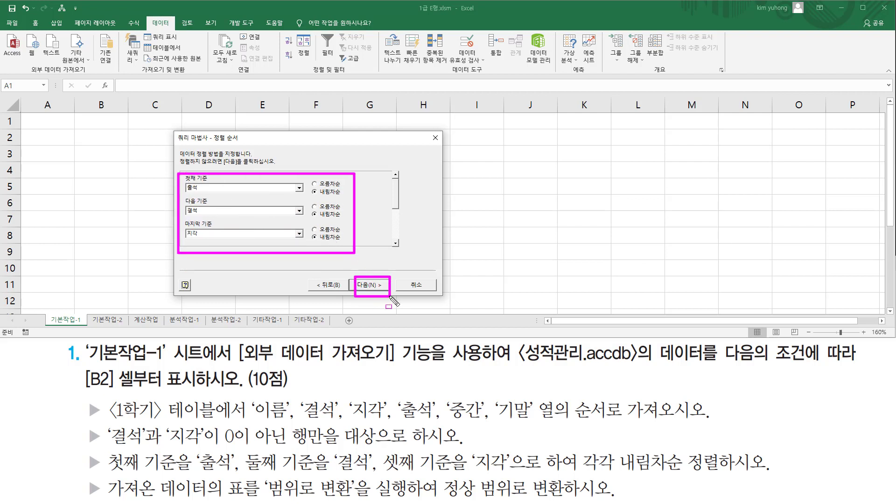
click(365, 285)
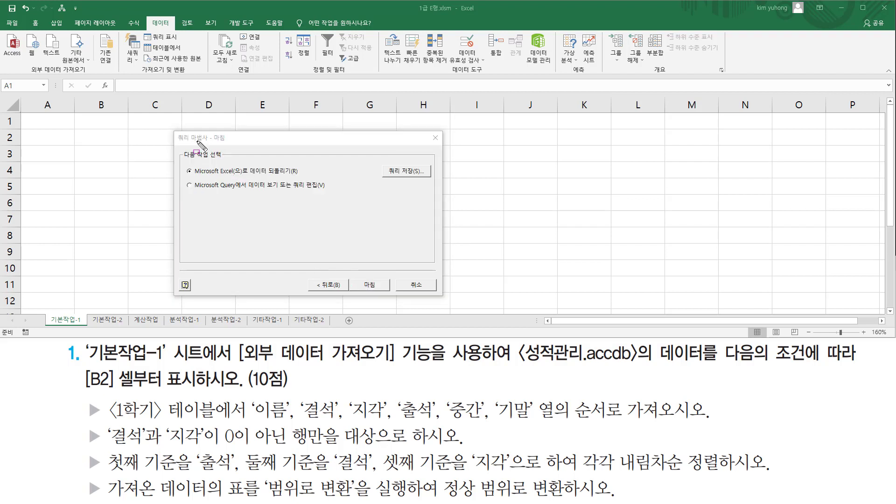
drag(212, 144, 227, 143)
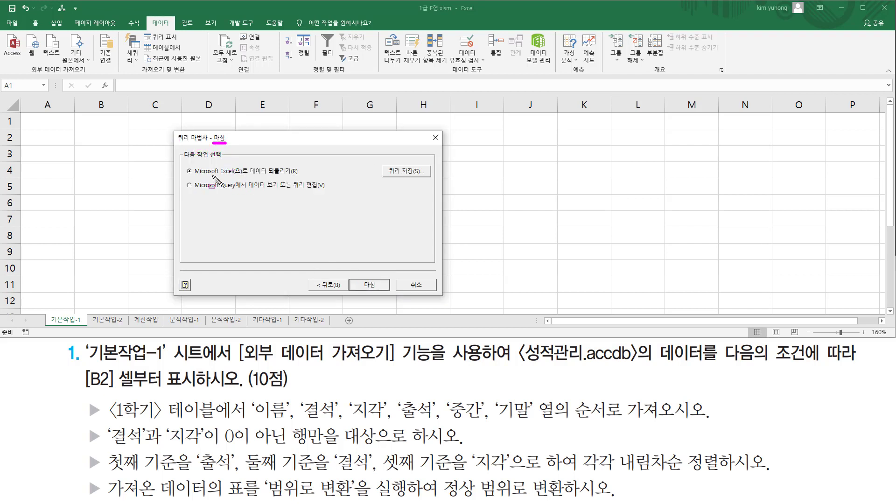
drag(194, 177, 294, 177)
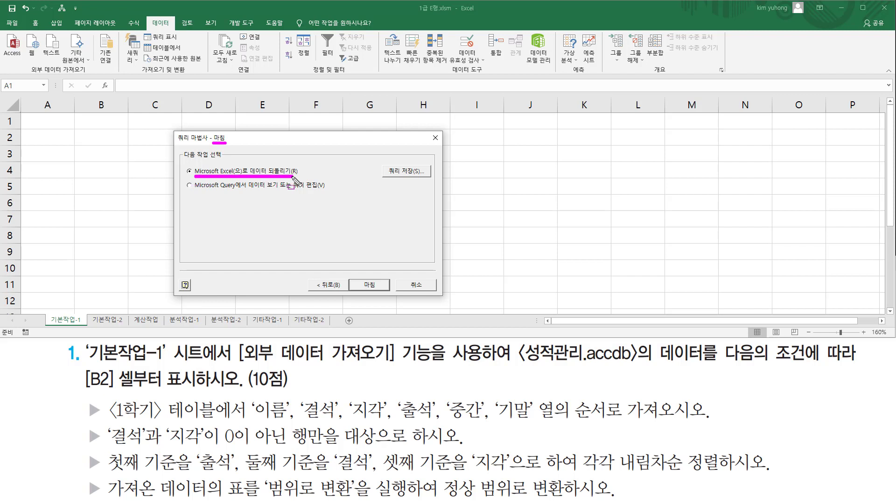
drag(181, 162, 196, 178)
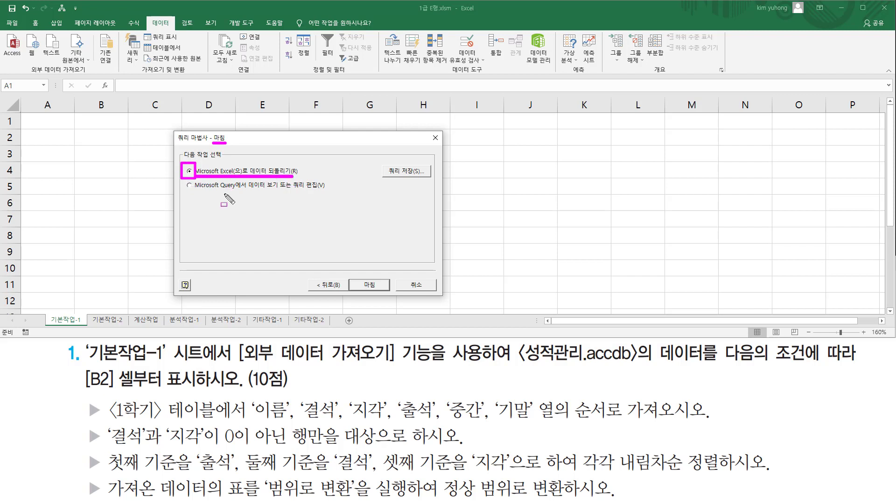
drag(357, 275, 380, 292)
Step: Return the query data to Excel as a table in the existing worksheet 기본작업-1, starting at cell B2
click(363, 280)
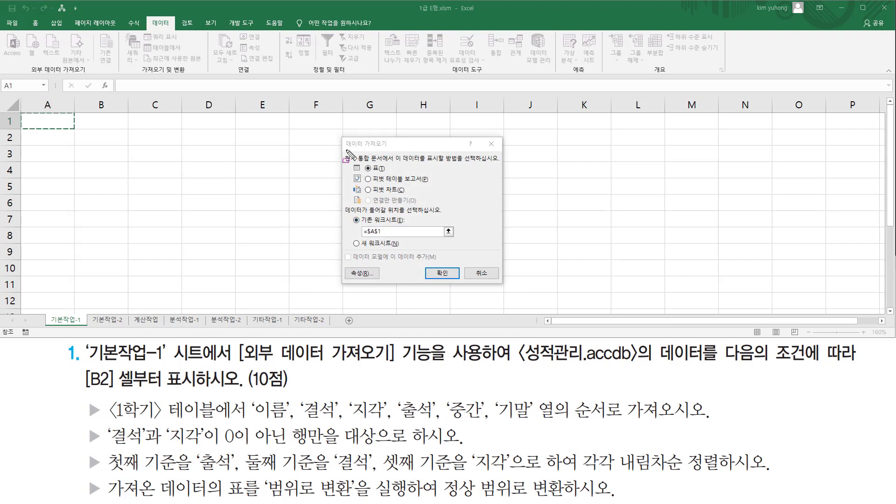
drag(344, 150, 365, 150)
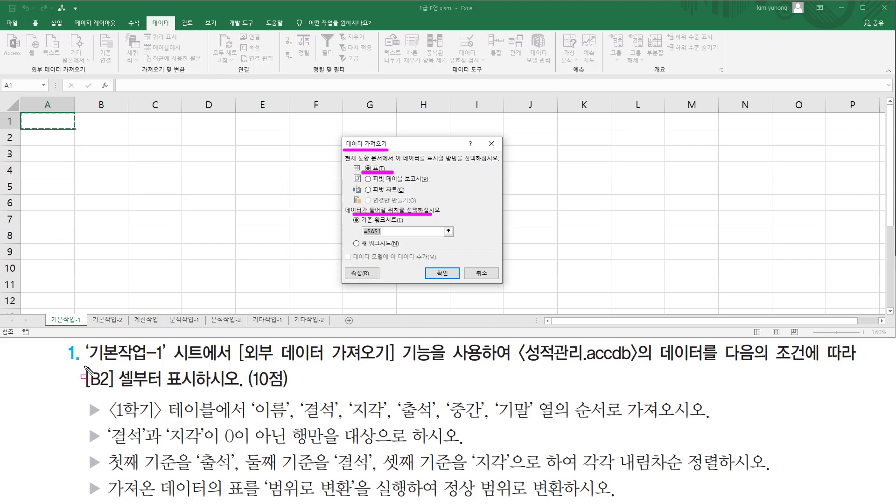
drag(78, 364, 202, 392)
key(Escape)
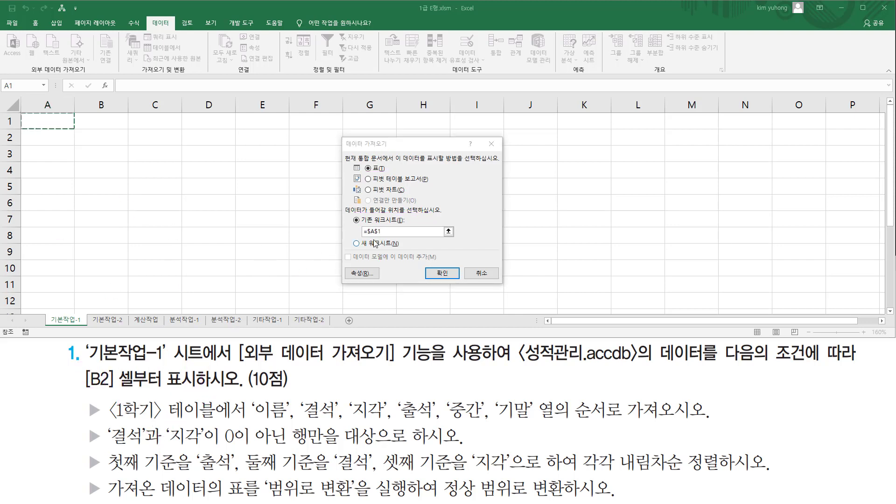
click(113, 145)
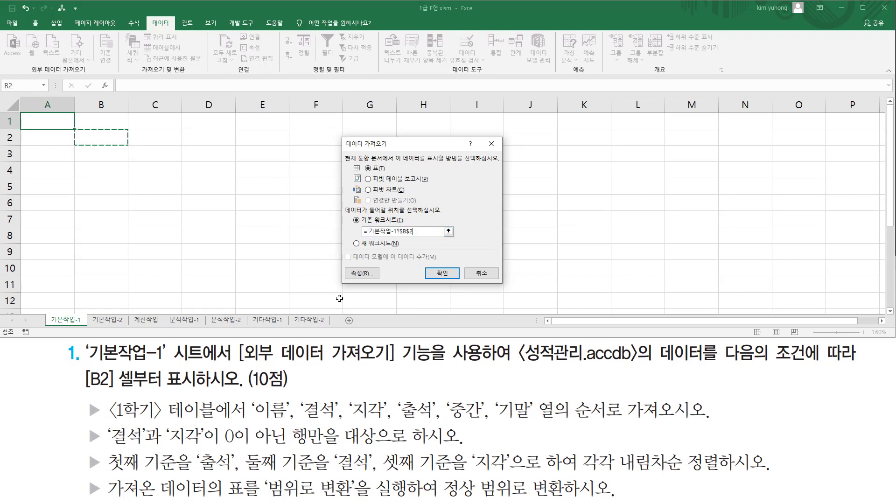
click(442, 274)
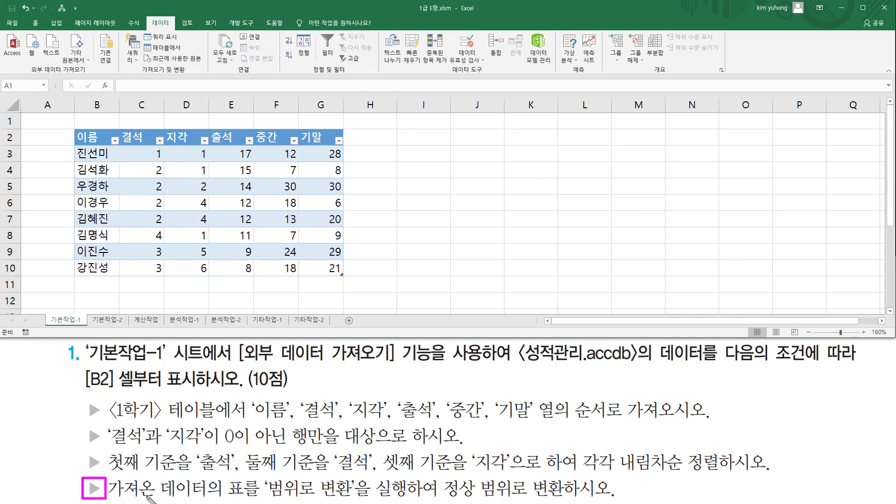
drag(117, 499, 225, 499)
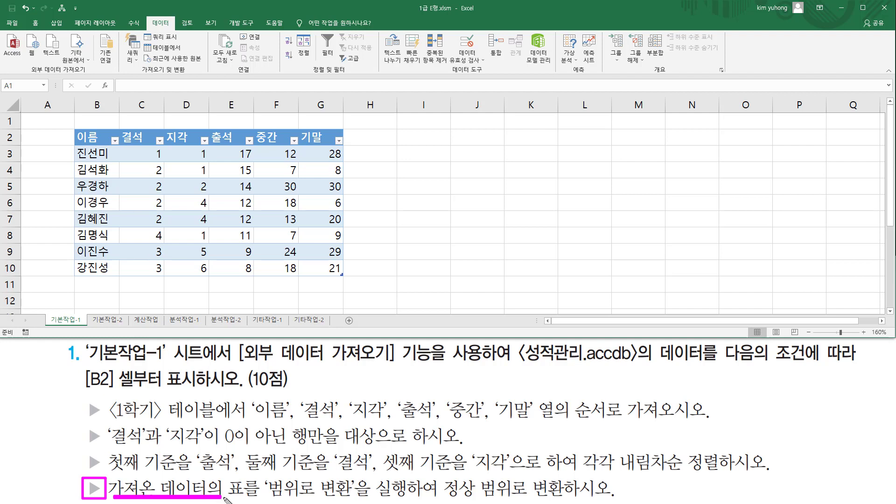
mouse_move(262, 473)
mouse_down()
mouse_move(282, 494)
mouse_move(360, 501)
mouse_move(589, 498)
mouse_up()
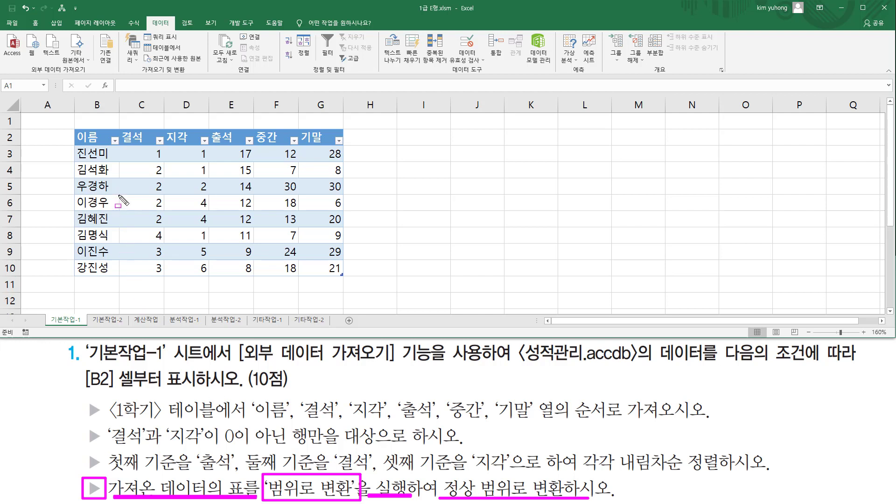
key(Escape)
Step: Convert the imported table on sheet 기본작업-1 to a normal range, accepting the permanent removal of its query definition
click(198, 187)
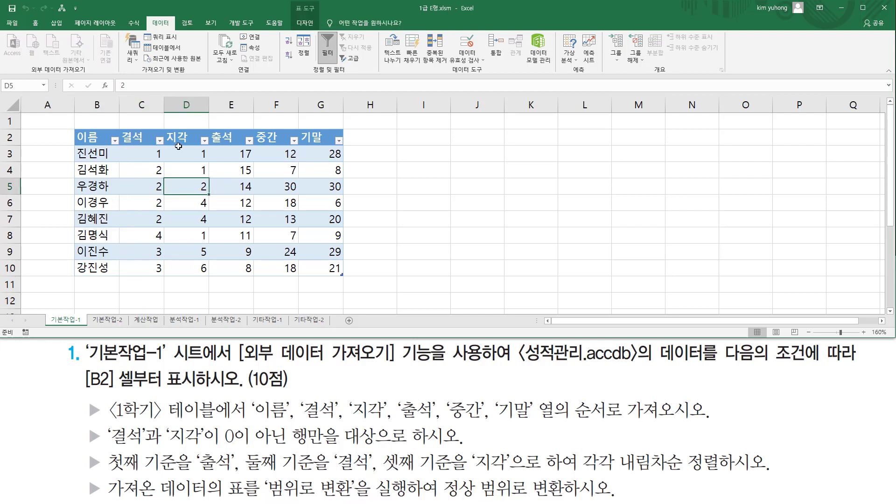
click(182, 167)
click(275, 170)
click(186, 219)
click(112, 215)
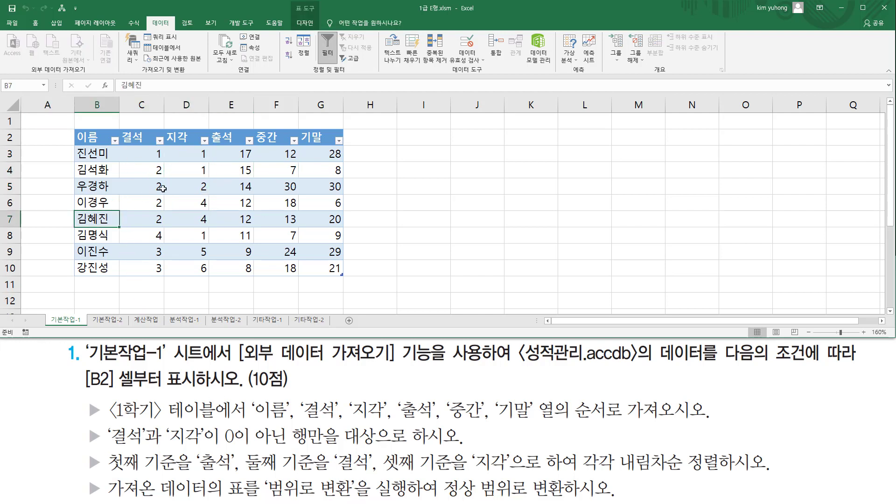
mouse_move(293, 13)
mouse_down()
mouse_move(318, 13)
mouse_move(316, 26)
mouse_up()
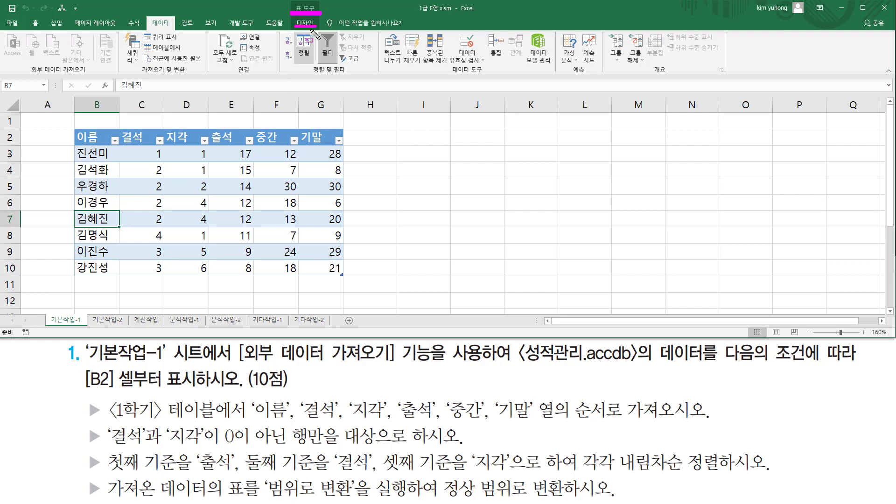
key(Escape)
click(305, 23)
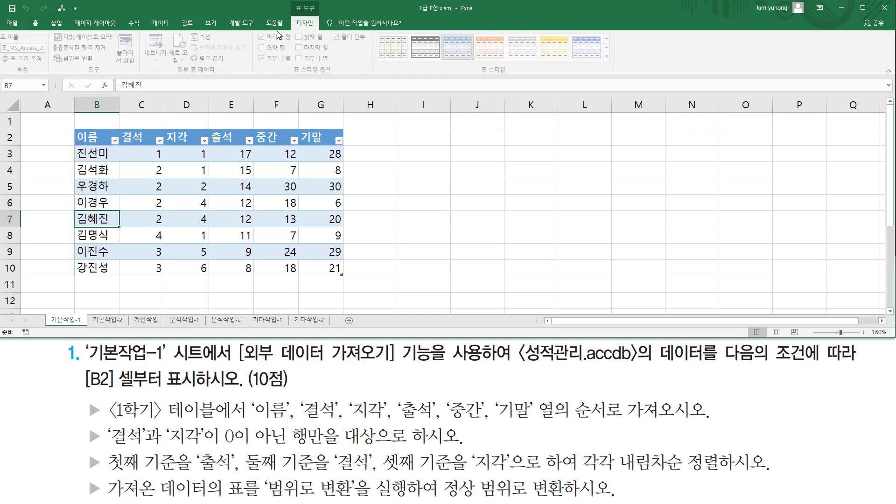
drag(88, 74, 107, 73)
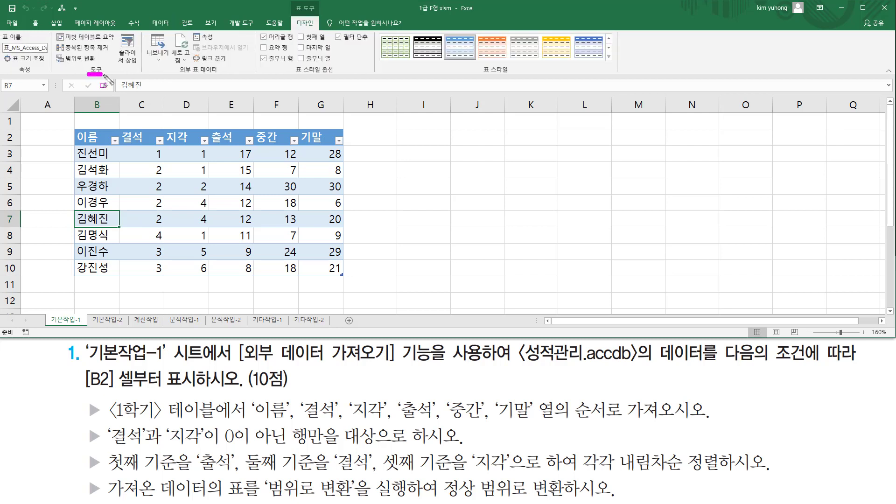
drag(53, 54, 100, 68)
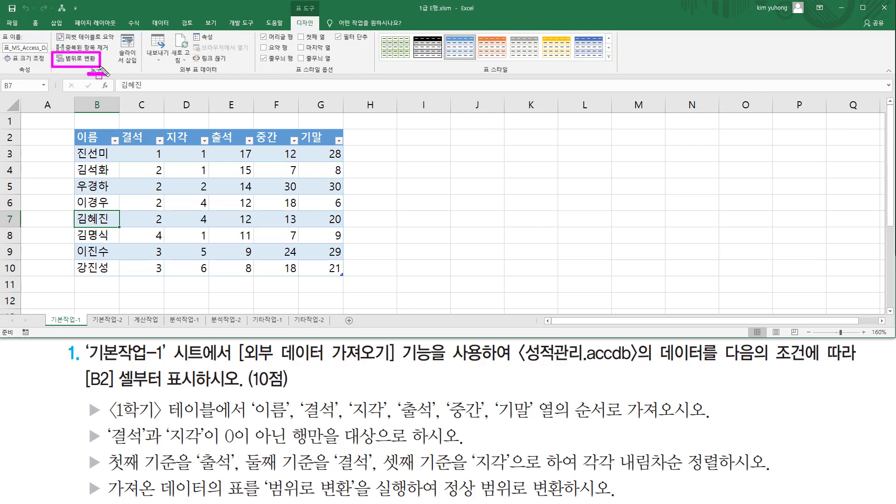
key(Escape)
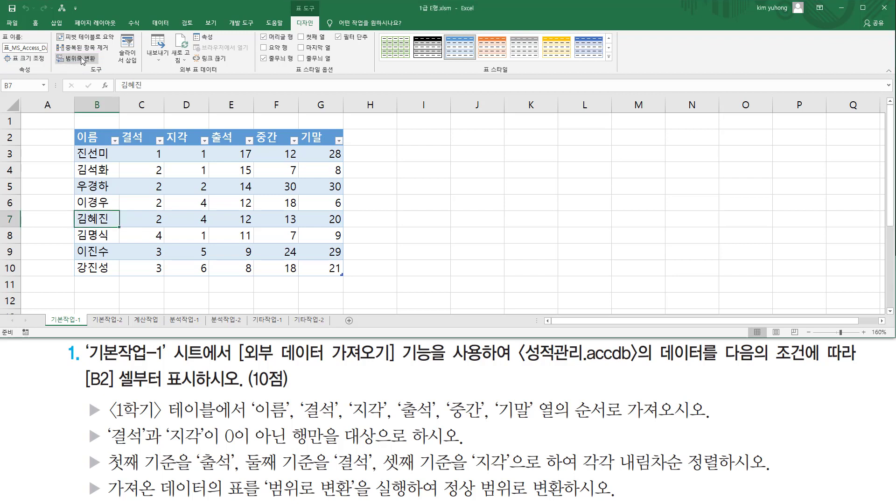
click(77, 59)
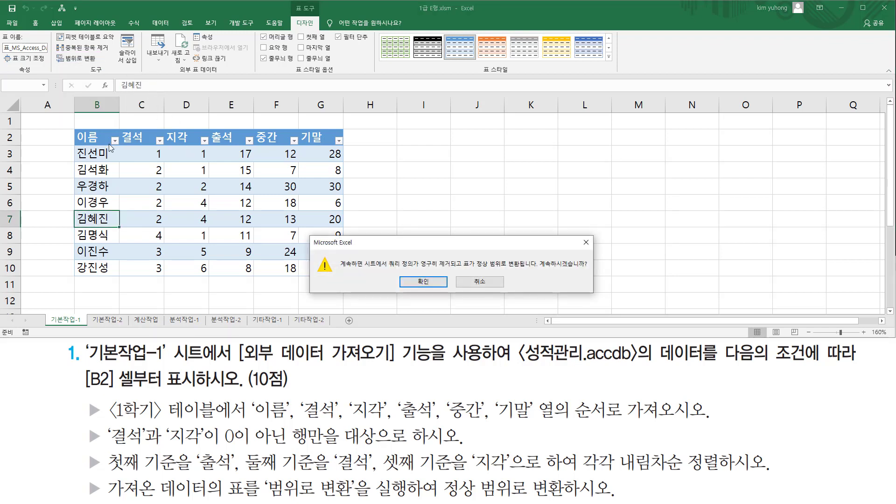
key(ctrl+2)
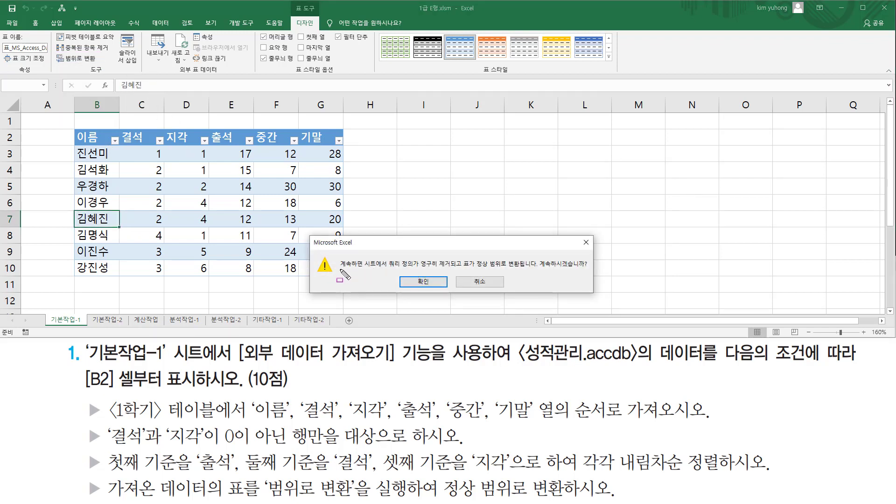
drag(340, 269, 591, 269)
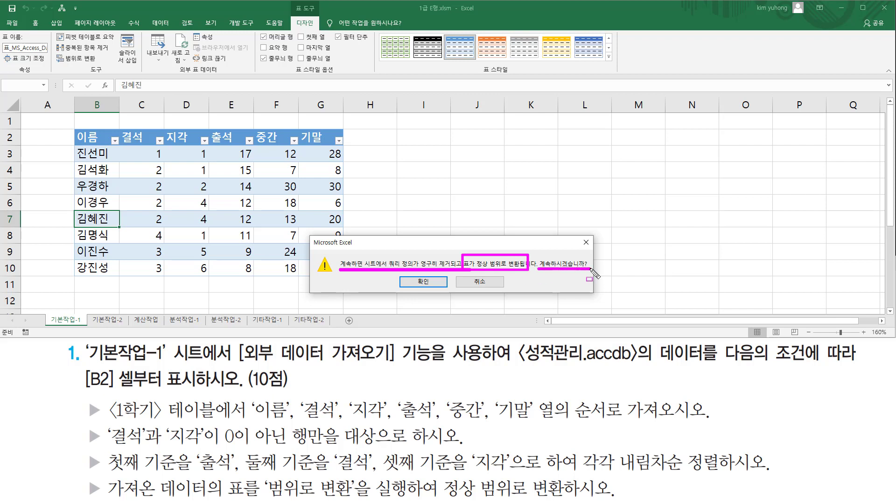
click(423, 281)
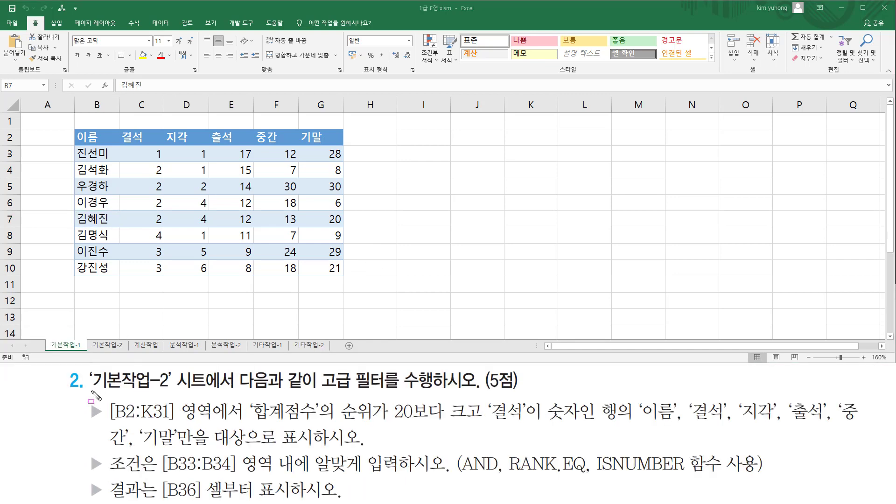
Step: Switch to sheet 기본작업-2 and look over the data table in B2:K31
drag(92, 393, 173, 393)
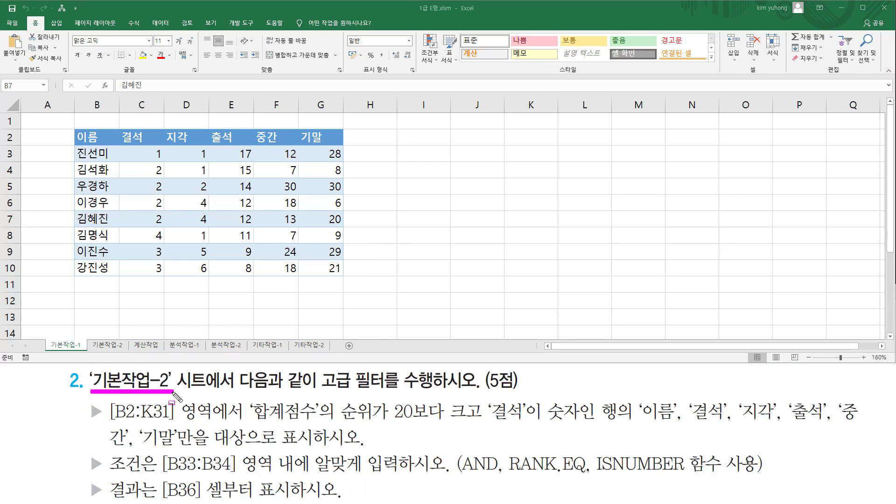
drag(316, 390, 389, 371)
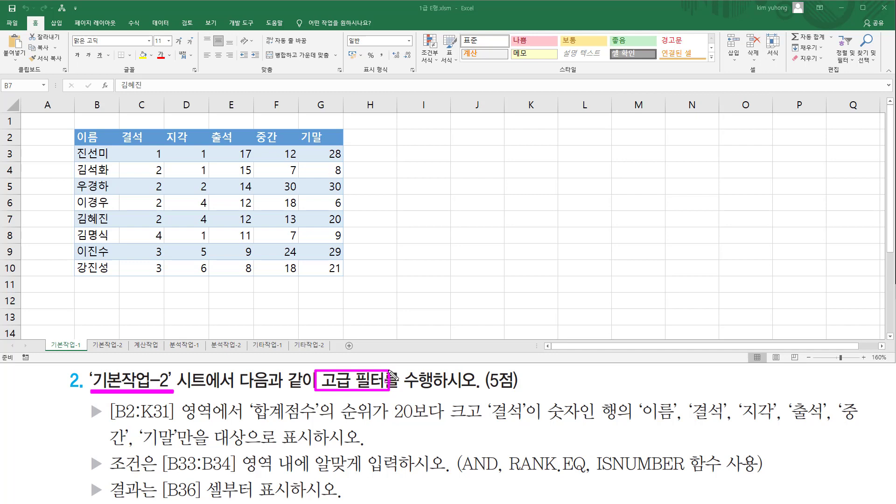
mouse_move(92, 336)
mouse_down()
mouse_move(112, 355)
mouse_move(130, 338)
mouse_move(125, 351)
mouse_up()
click(120, 347)
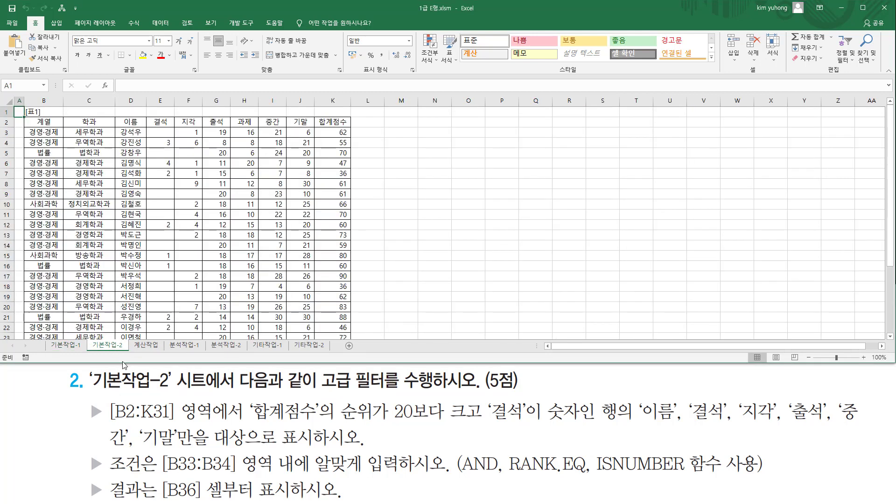
click(189, 214)
scroll(187, 226, down, 6)
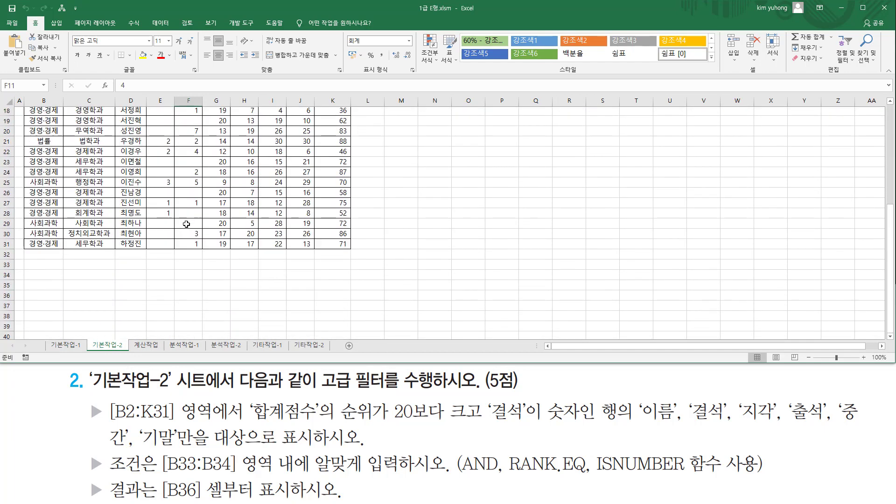
scroll(187, 226, up, 6)
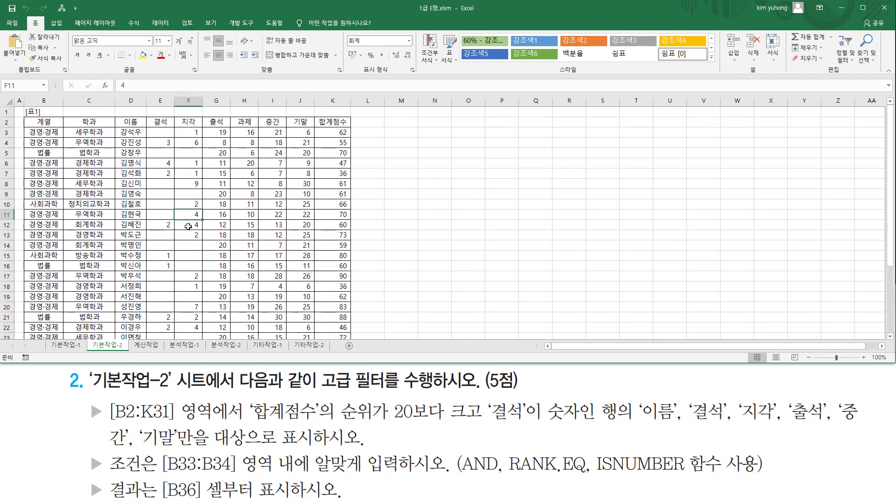
scroll(188, 226, up, 4)
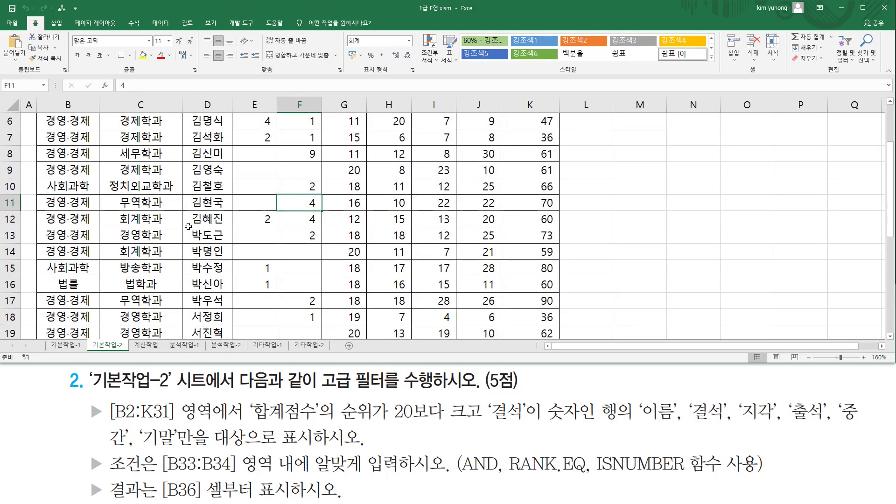
scroll(188, 226, up, 2)
click(252, 219)
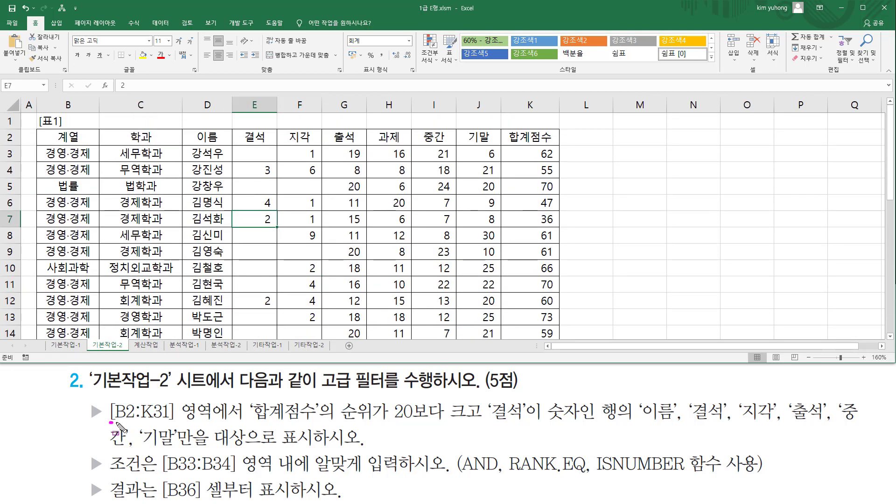
Step: Examine the advanced filter requirements for 합계점수 rank, numeric 결석, output columns, criteria range B33:B34 and required functions against the table
mouse_move(110, 422)
mouse_down()
mouse_move(173, 422)
mouse_move(174, 398)
mouse_up()
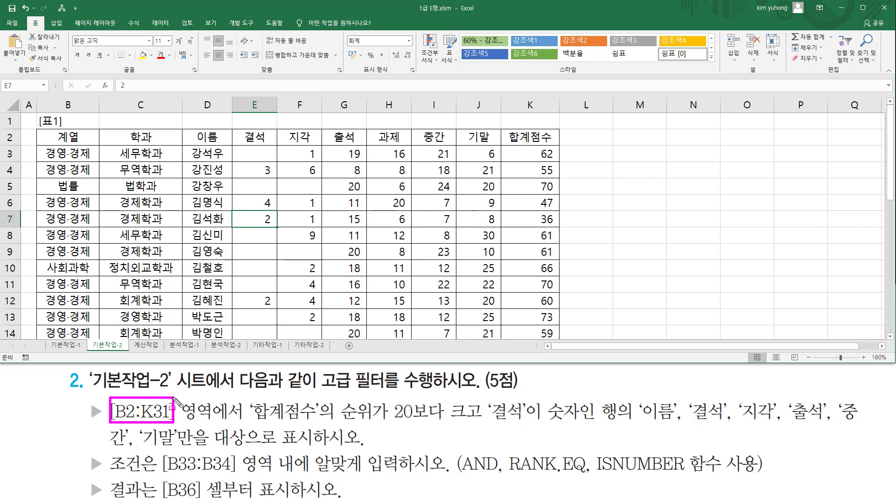
drag(247, 422, 855, 426)
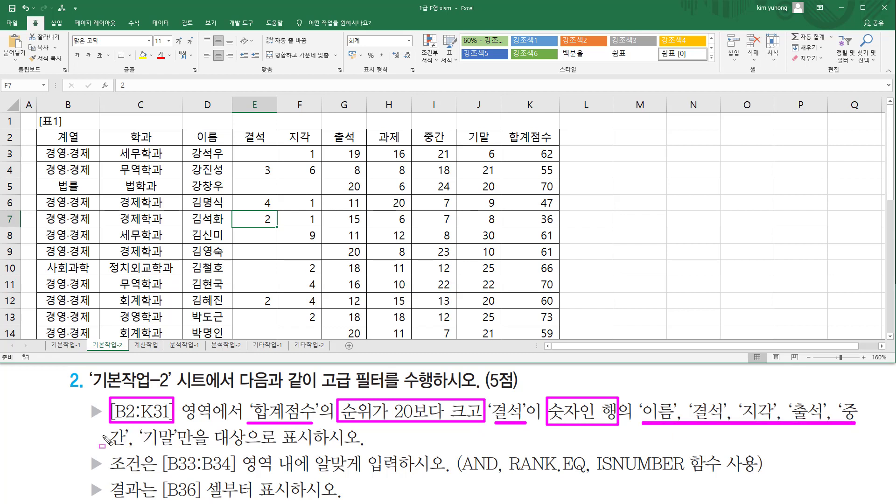
drag(105, 448, 167, 449)
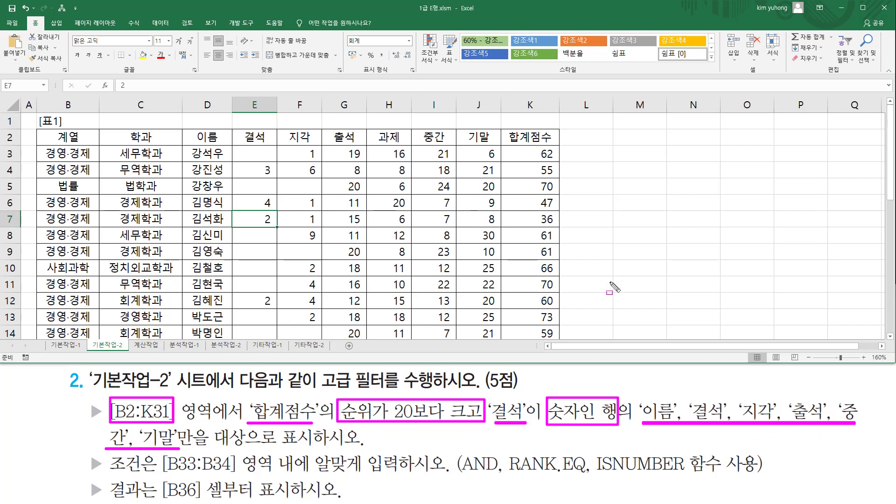
key(e)
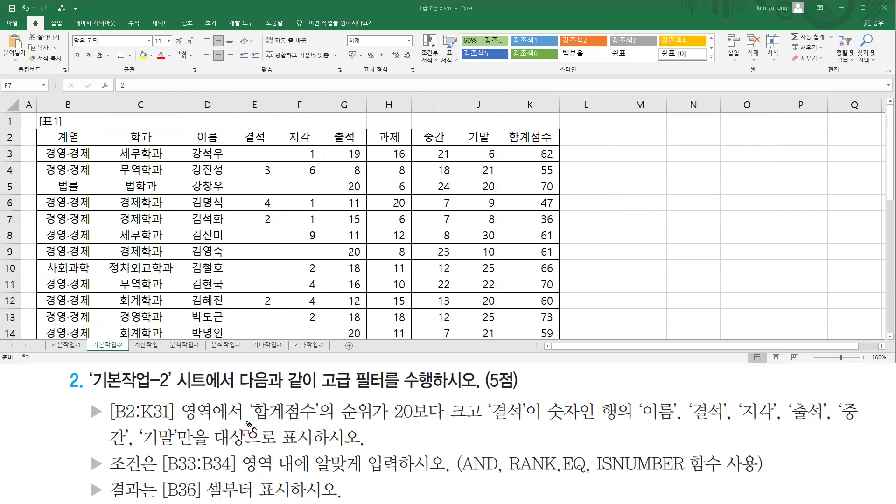
mouse_move(245, 425)
mouse_down()
mouse_move(416, 425)
mouse_move(382, 424)
mouse_move(381, 397)
mouse_move(423, 424)
mouse_move(620, 423)
mouse_up()
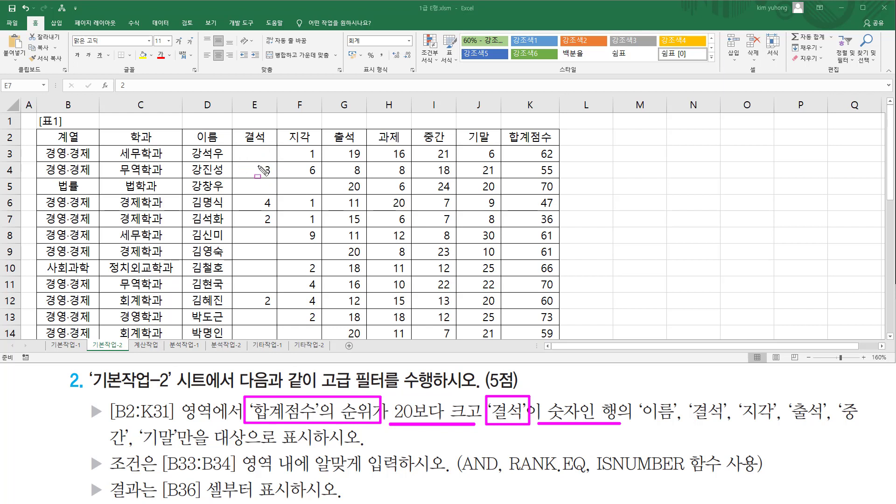
mouse_move(262, 165)
mouse_down()
mouse_move(276, 180)
mouse_move(276, 229)
mouse_up()
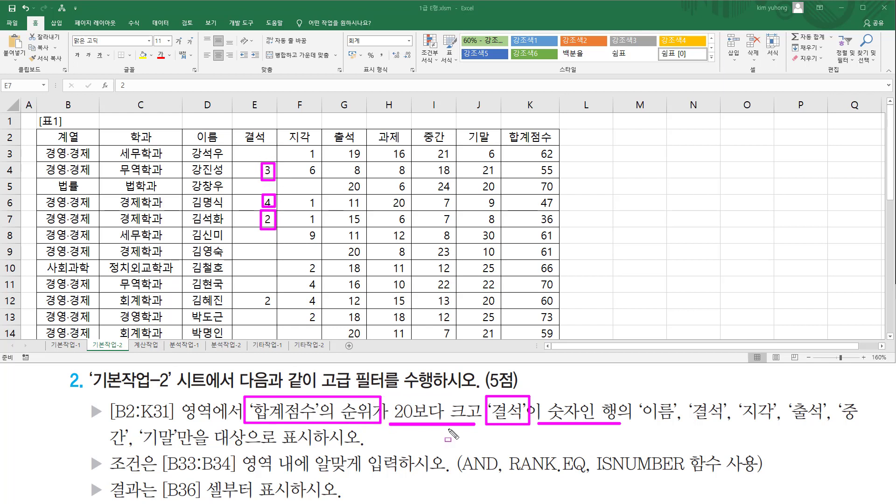
drag(508, 473, 580, 474)
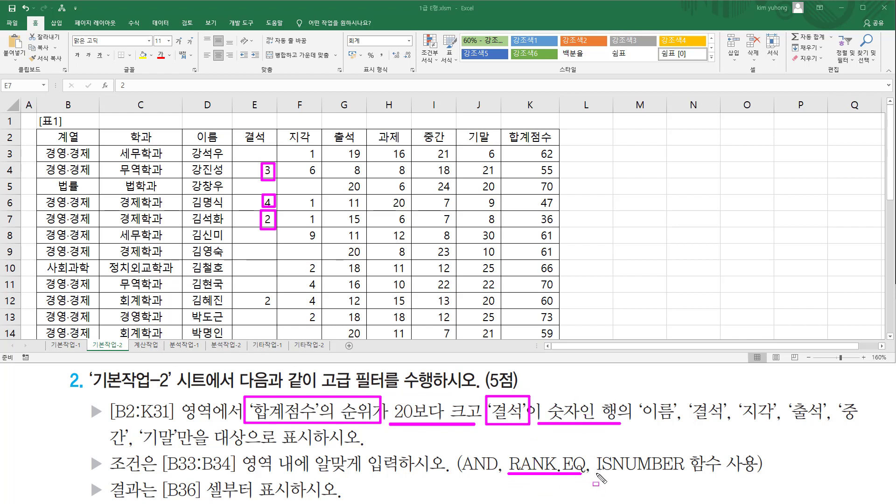
drag(596, 472, 686, 474)
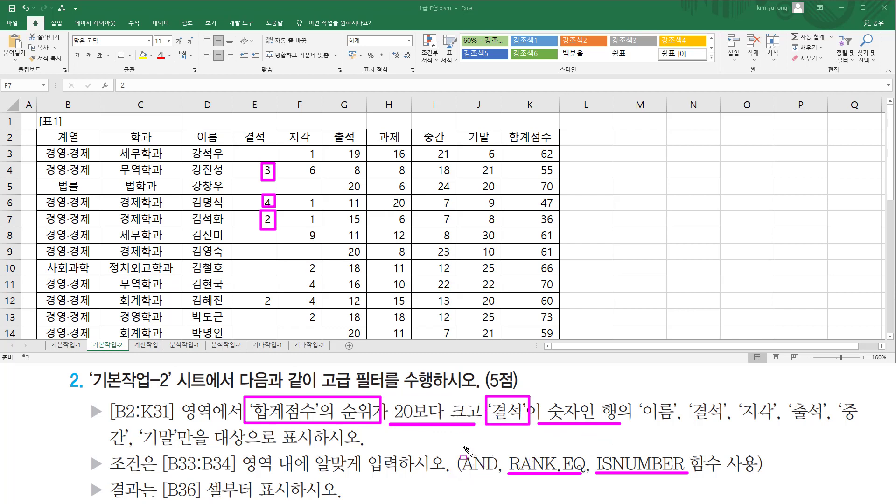
drag(461, 447, 500, 478)
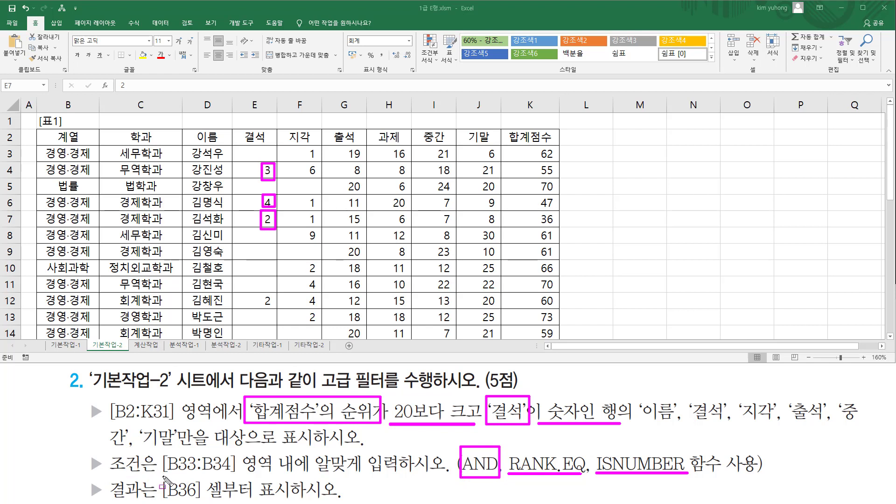
drag(162, 476, 240, 478)
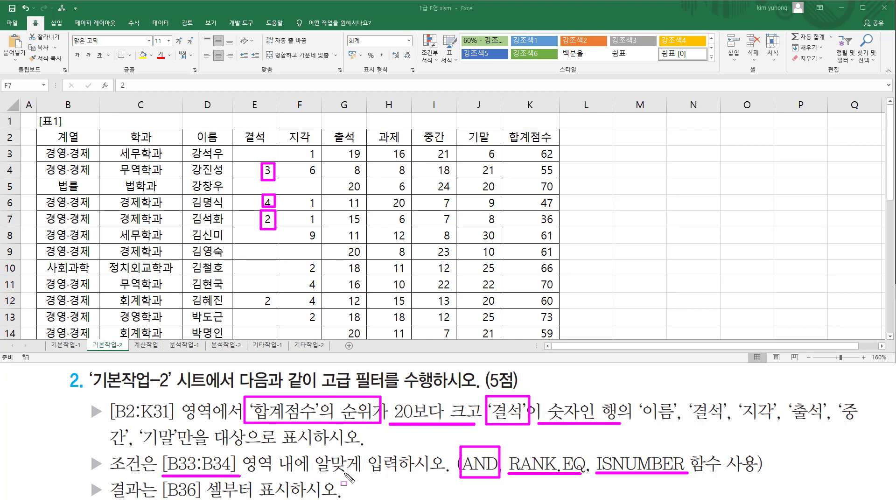
key(Escape)
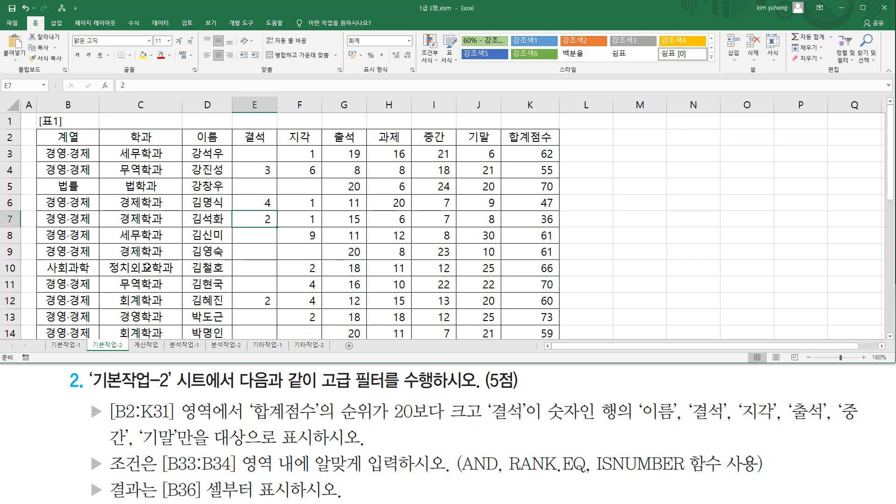
Step: Enter the criteria heading 조건 in cell B33 below the data table
scroll(144, 269, down, 12)
scroll(147, 271, up, 2)
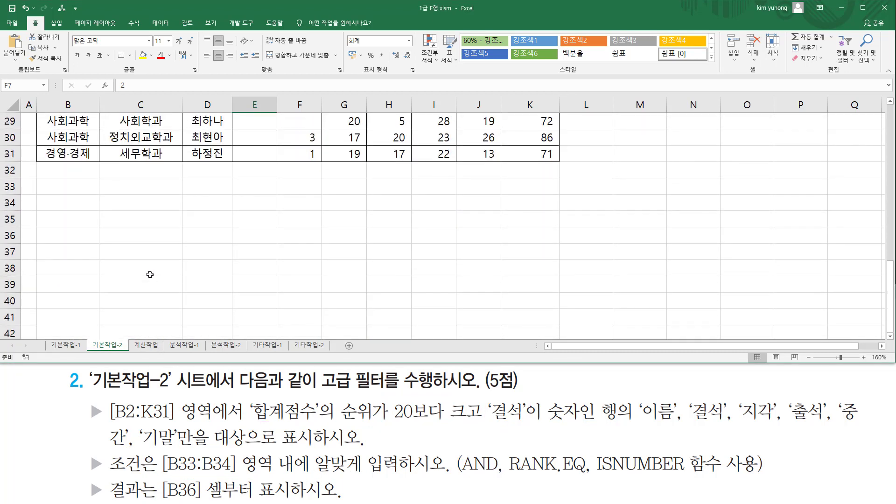
key(ctrl+2)
mouse_move(40, 180)
mouse_down()
mouse_move(56, 203)
mouse_move(99, 213)
mouse_up()
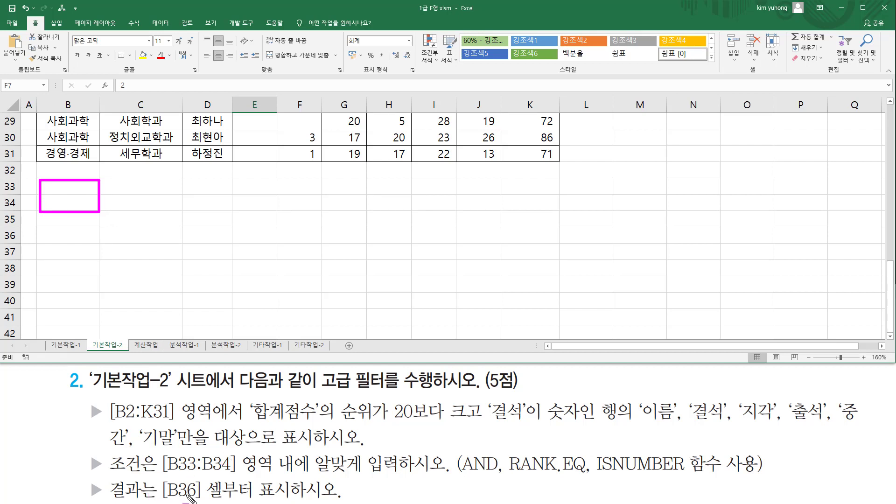
key(Escape)
click(78, 194)
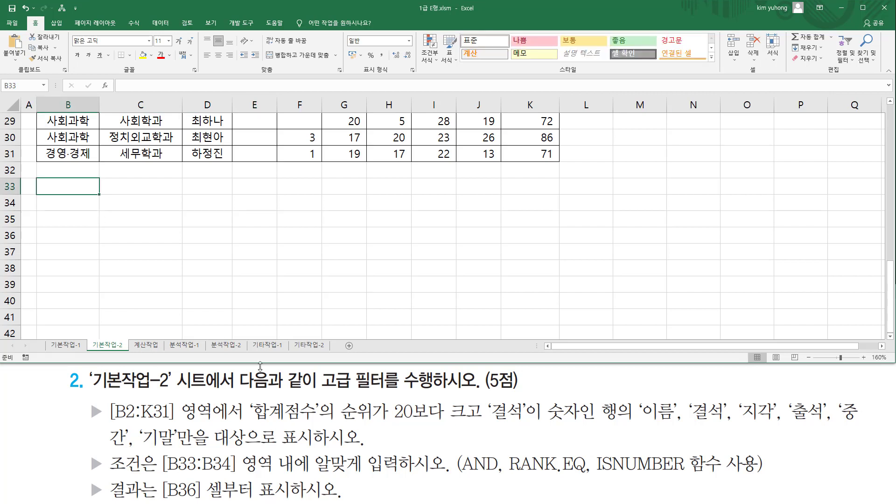
key(ctrl+2)
drag(457, 477, 681, 477)
key(Escape)
text(whr)
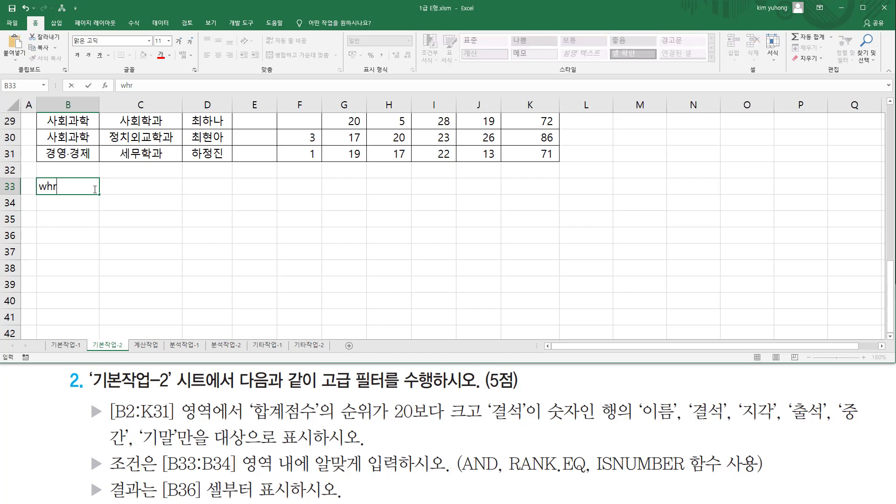
text(whrjs)
key(Return)
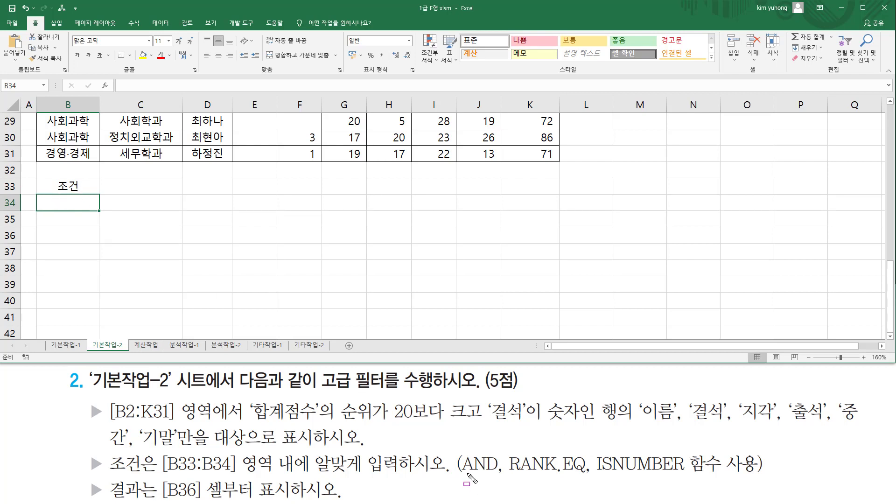
drag(461, 474, 749, 474)
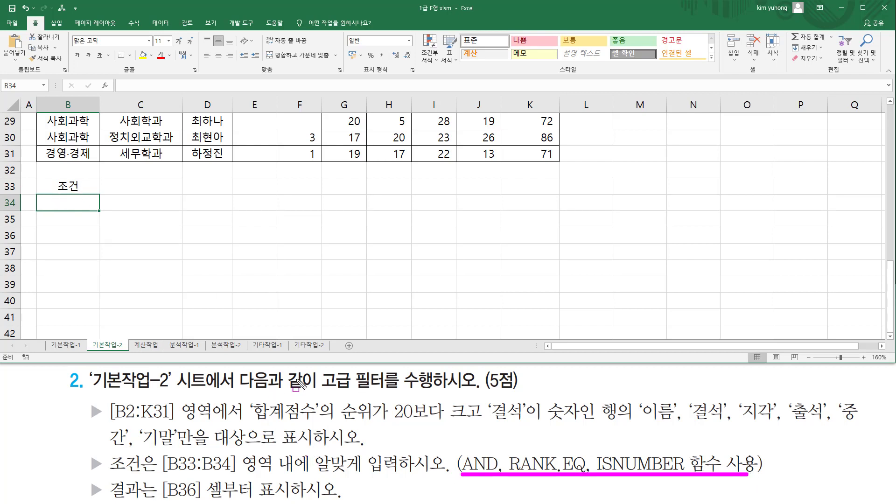
key(Escape)
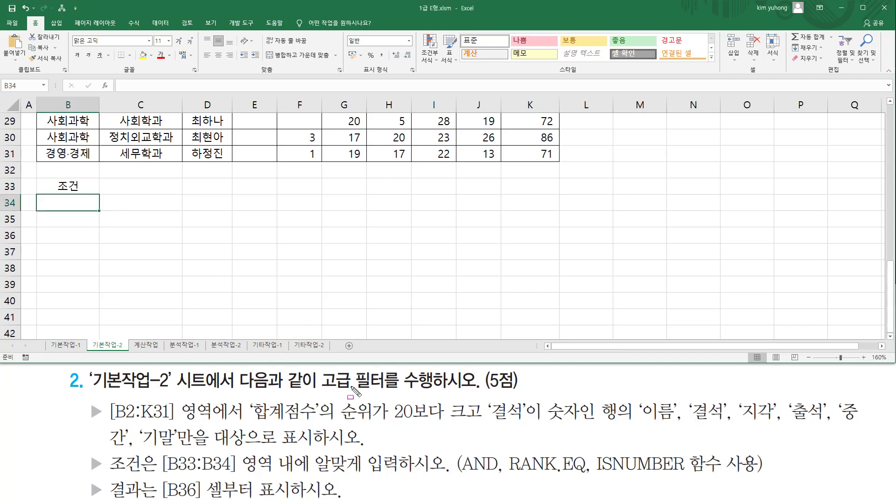
mouse_move(248, 398)
mouse_down()
mouse_move(315, 423)
mouse_move(377, 422)
mouse_up()
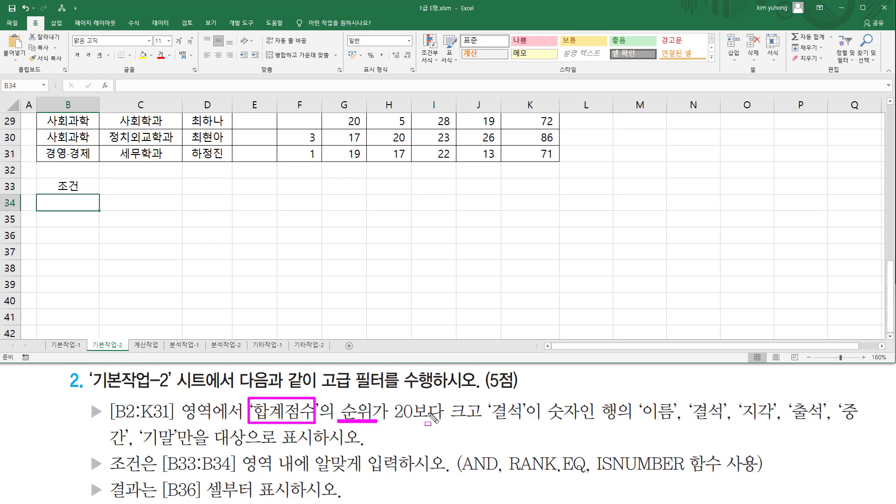
key(Escape)
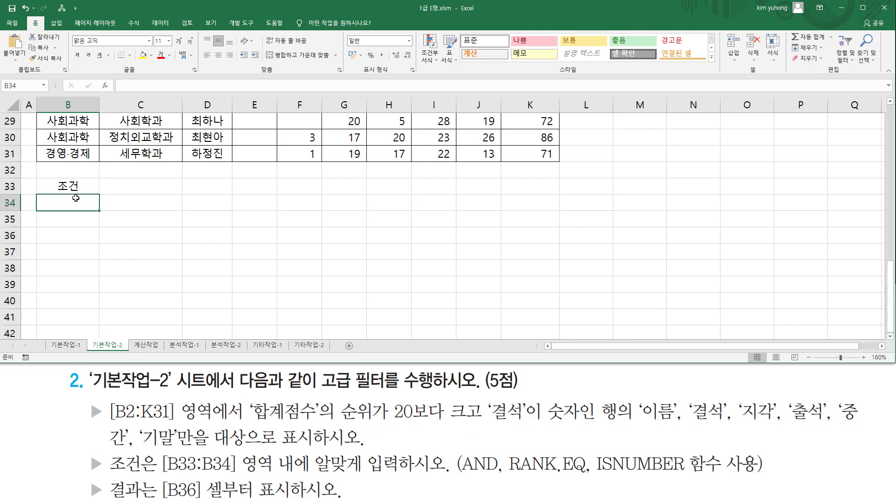
Step: Build a RANK.EQ formula in B34 that ranks K3 within the 합계점수 range K3:K31
text(=ㄱ)
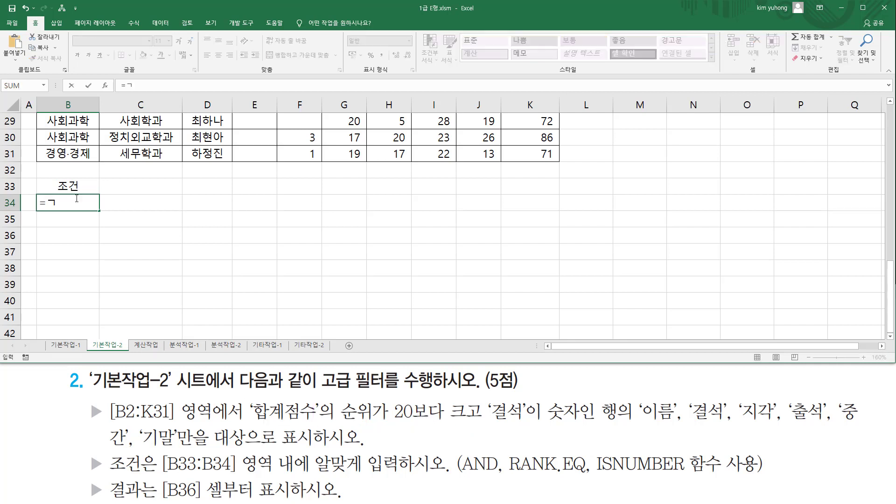
text(ran)
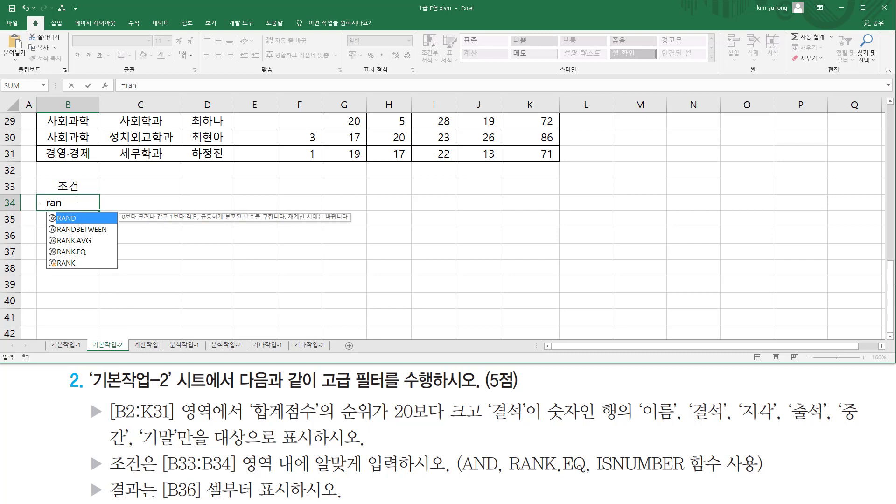
text(k.e)
key(Tab)
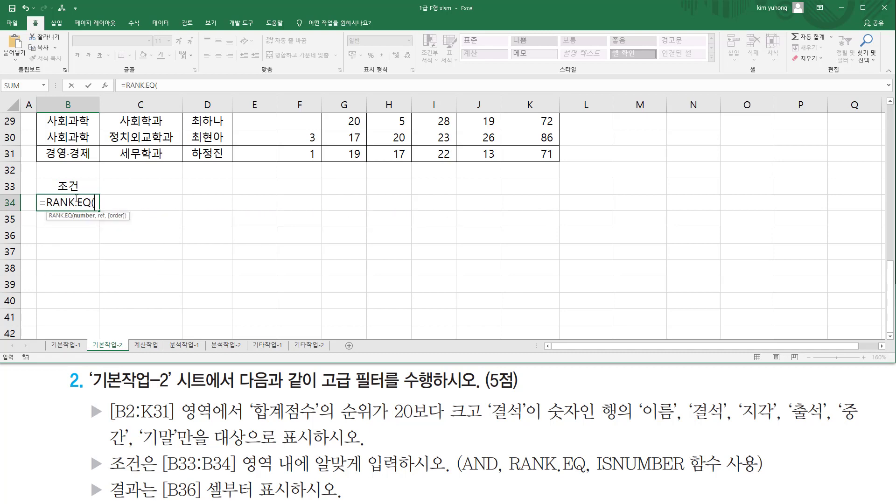
scroll(511, 243, up, 9)
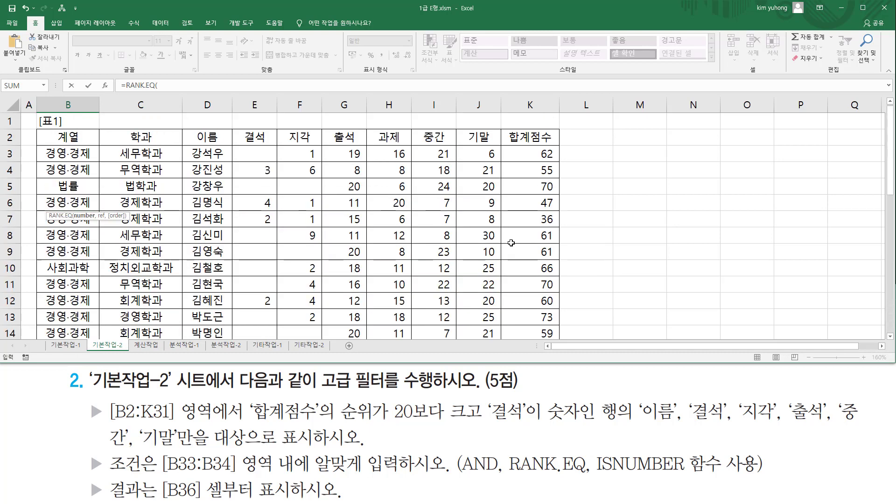
click(523, 156)
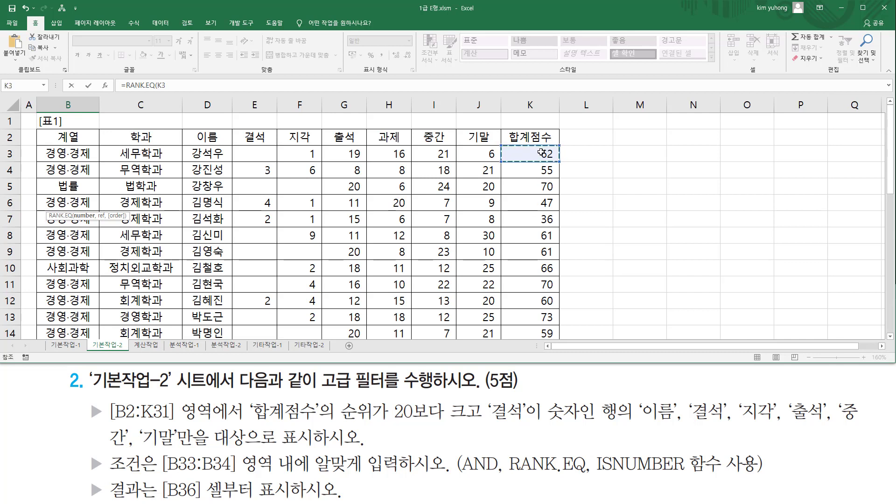
text(,)
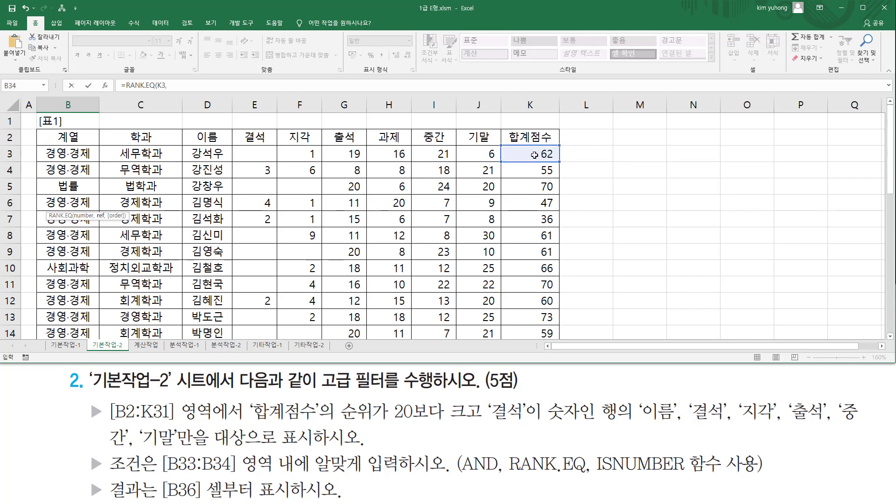
drag(530, 154, 551, 293)
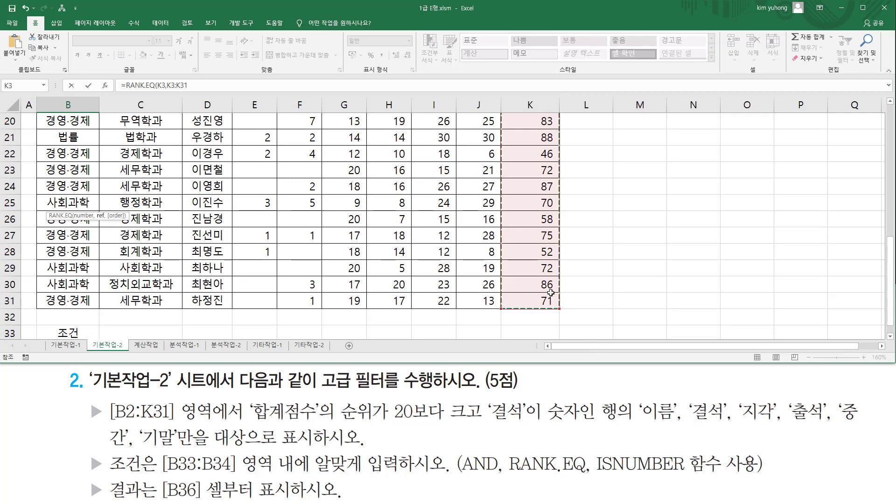
text())
Step: Make the ranking range in the B34 formula absolute as $K$3:$K$31 and enter the formula
scroll(551, 243, up, 7)
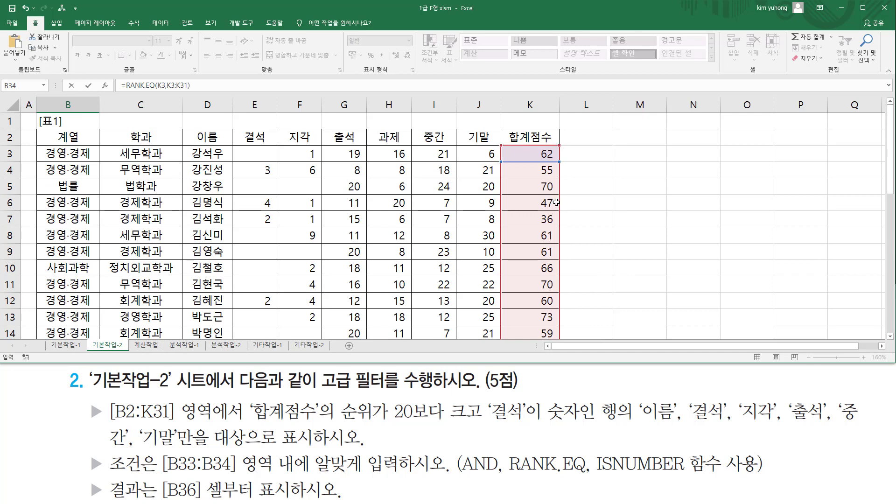
scroll(349, 274, down, 9)
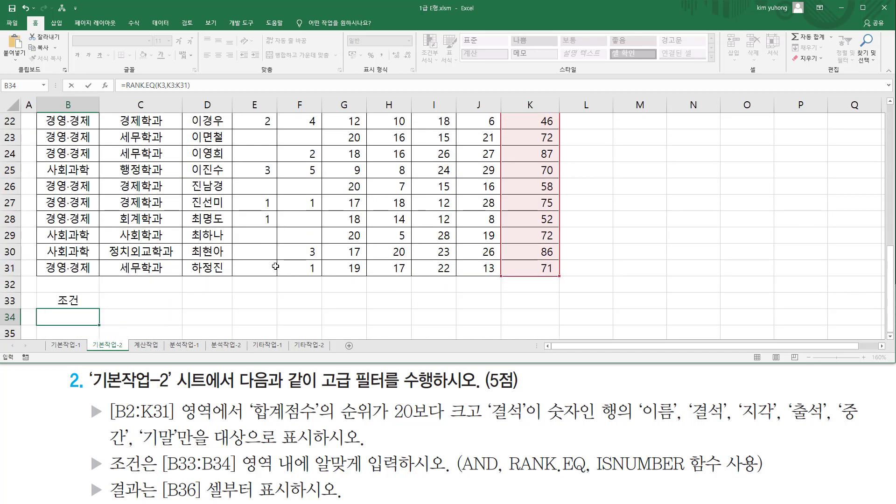
drag(110, 202, 143, 205)
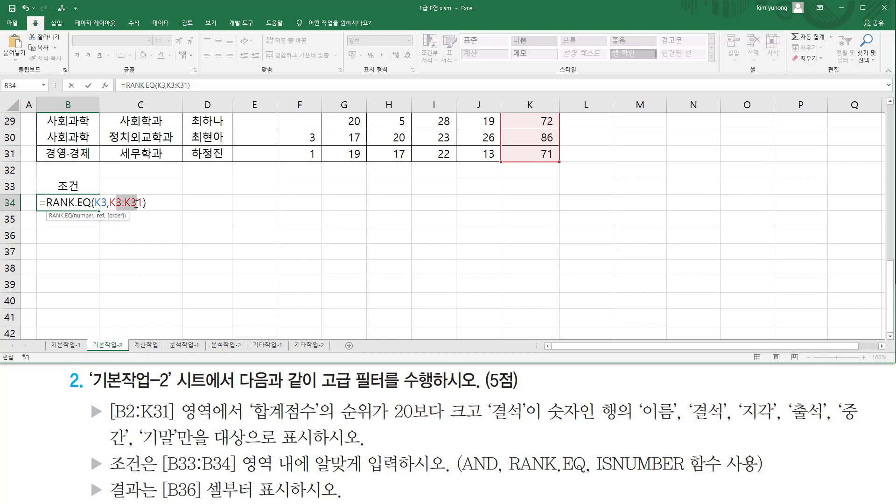
key(F4)
click(169, 203)
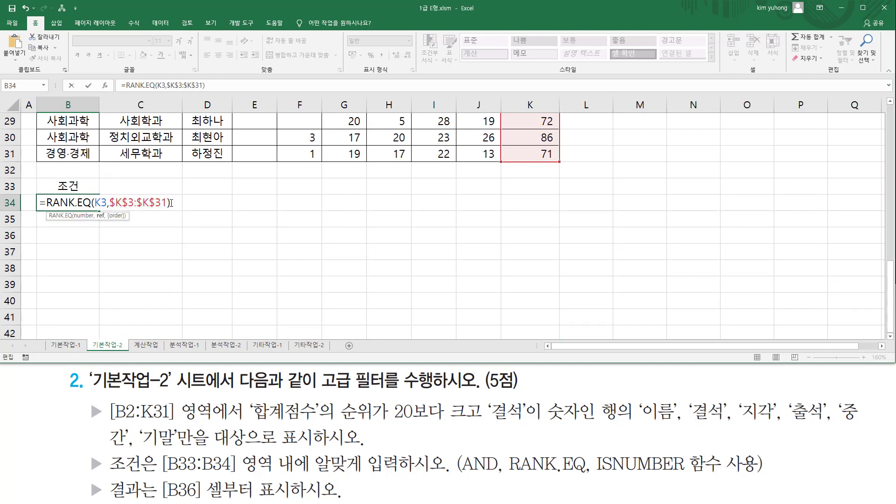
text())
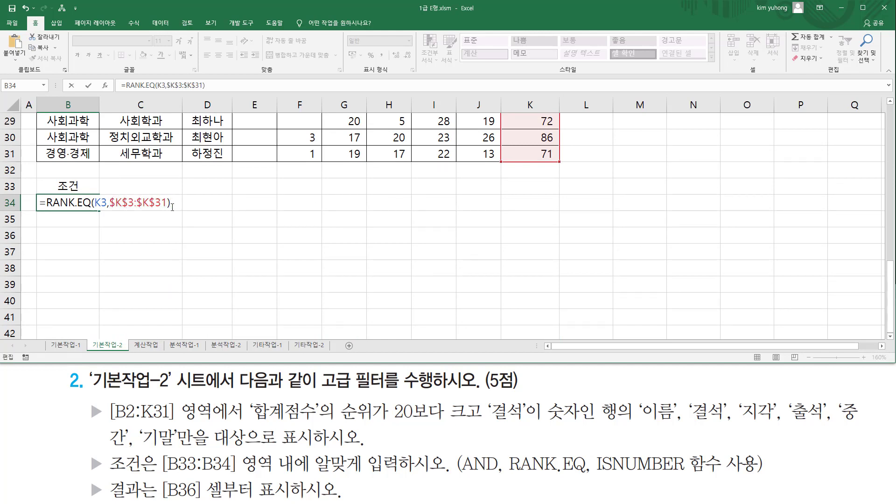
key(Return)
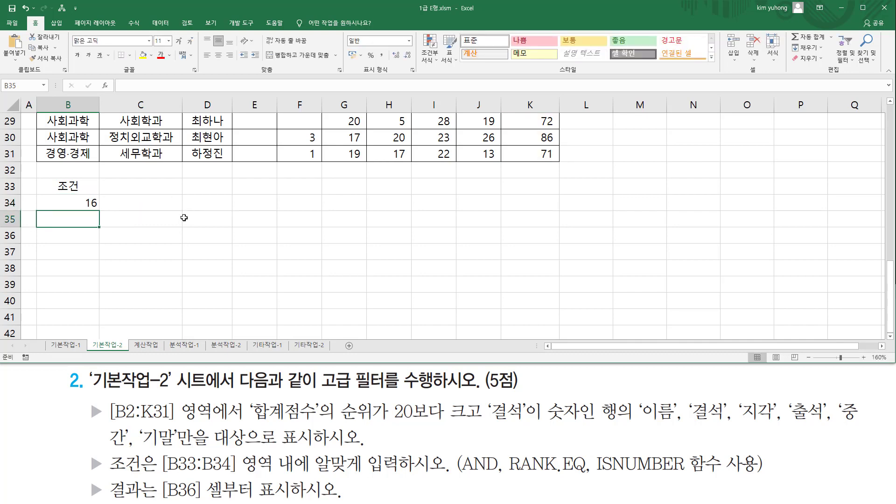
Step: Compare the rank in B34 with the first 합계점수 value in K3
click(94, 206)
scroll(467, 210, up, 9)
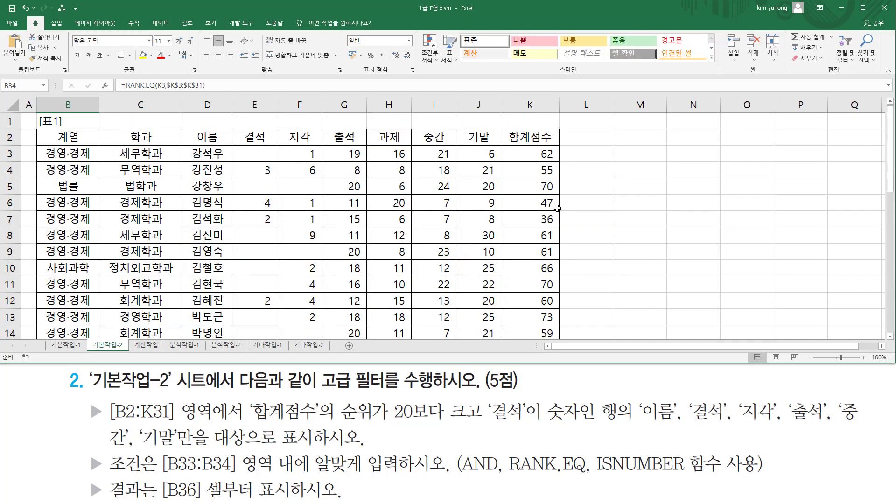
click(542, 149)
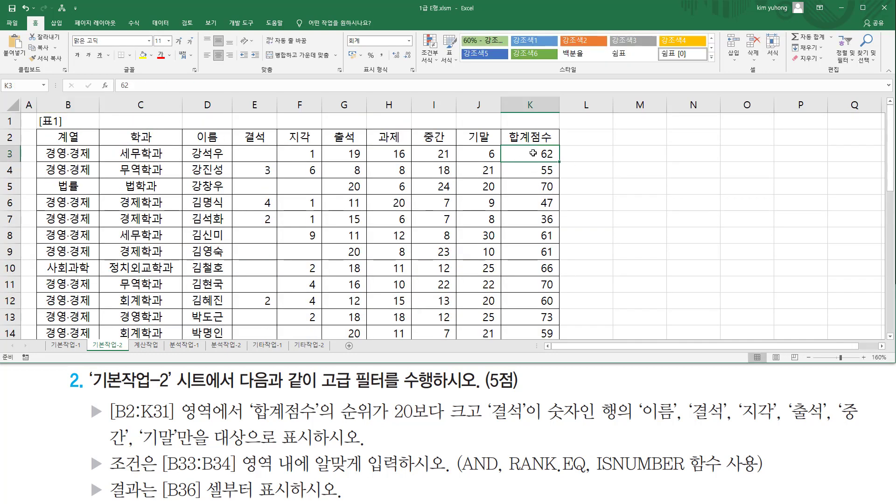
scroll(163, 247, down, 9)
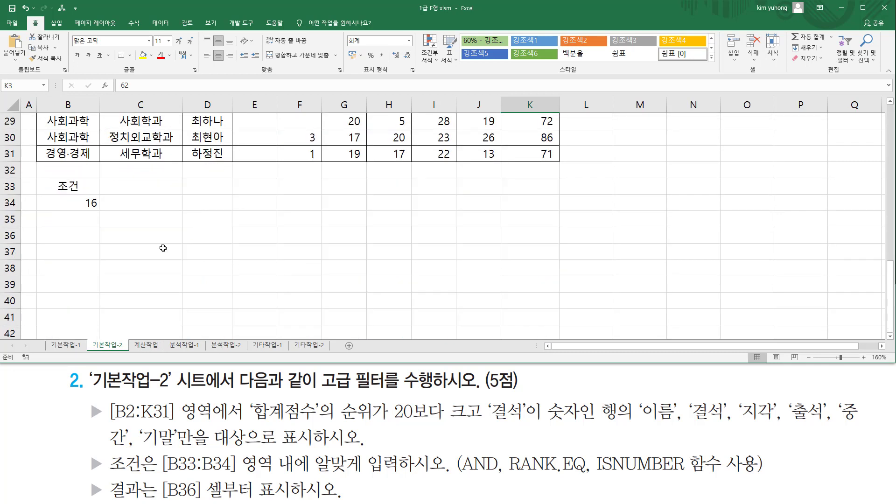
Step: Extend the B34 formula with the comparison > 20 and start ISNUMBER as its second condition
click(83, 202)
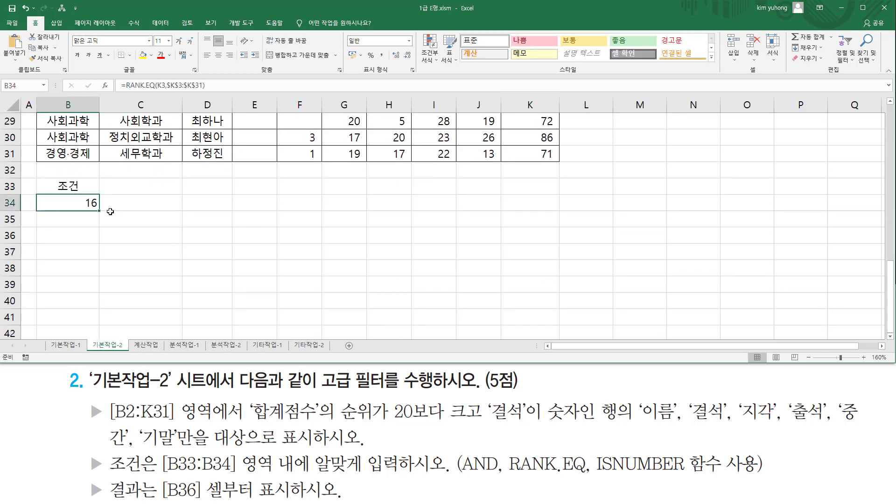
key(F2)
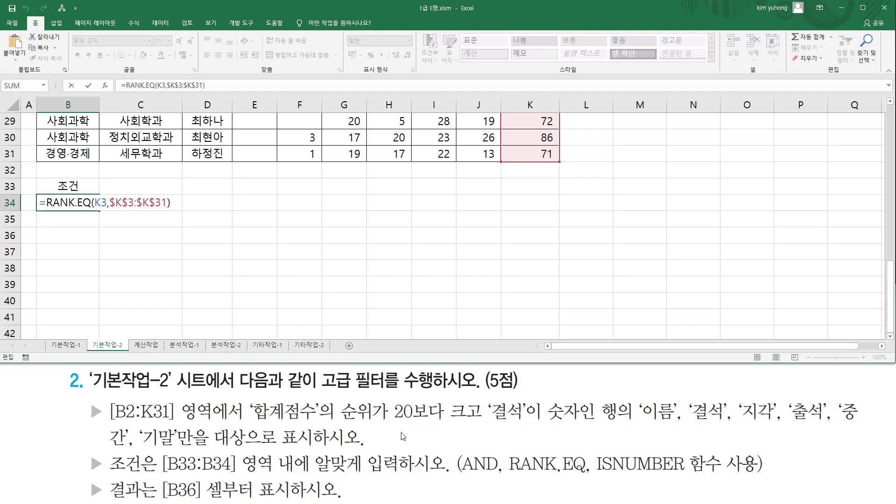
drag(388, 419, 479, 420)
key(Escape)
drag(593, 482, 700, 483)
key(Escape)
text(isnum)
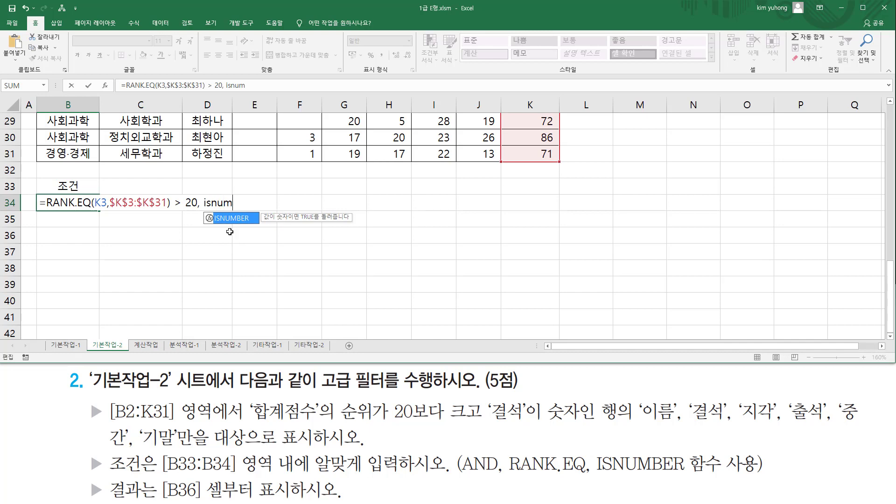
key(Tab)
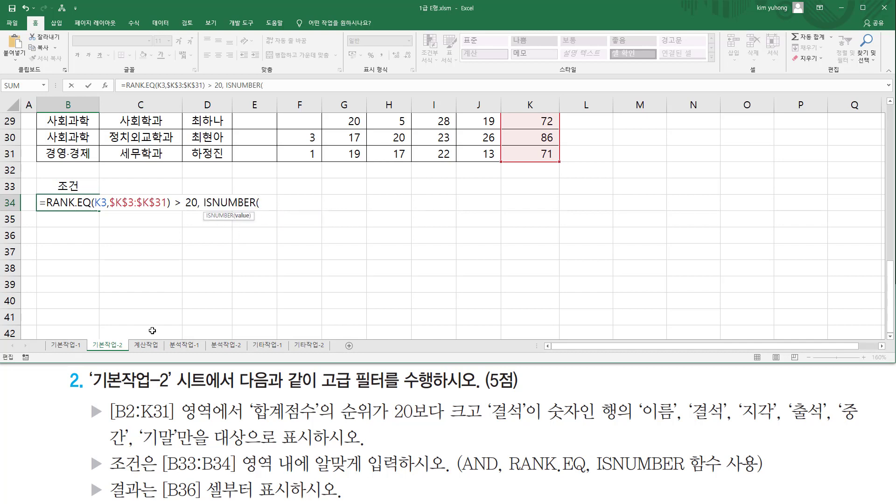
scroll(195, 187, up, 9)
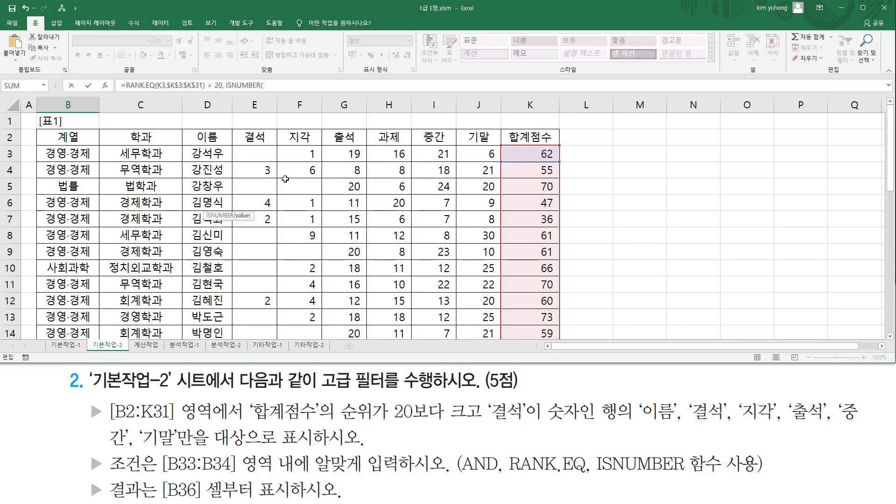
drag(252, 149, 248, 304)
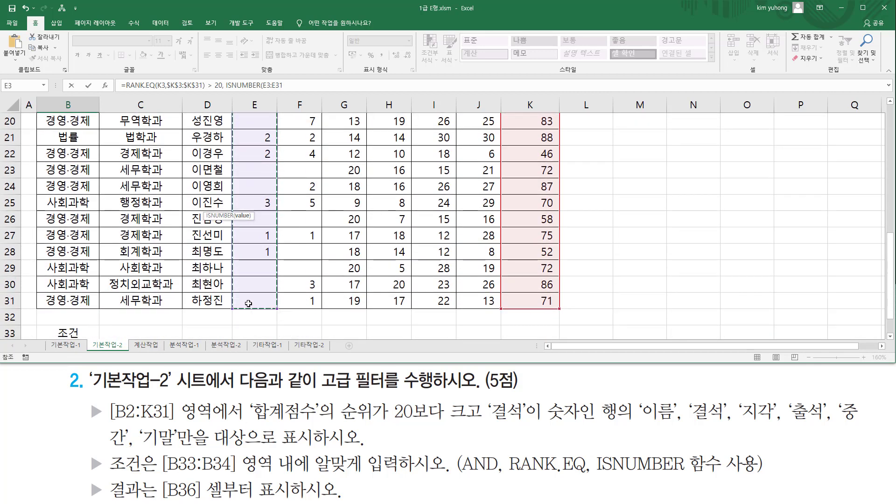
key(BackSpace)
key(BackSpace)
key(BackSpace)
key(BackSpace)
key(BackSpace)
key(BackSpace)
Step: Complete the ISNUMBER condition with E3, the first 결석 cell
scroll(275, 304, up, 7)
click(267, 156)
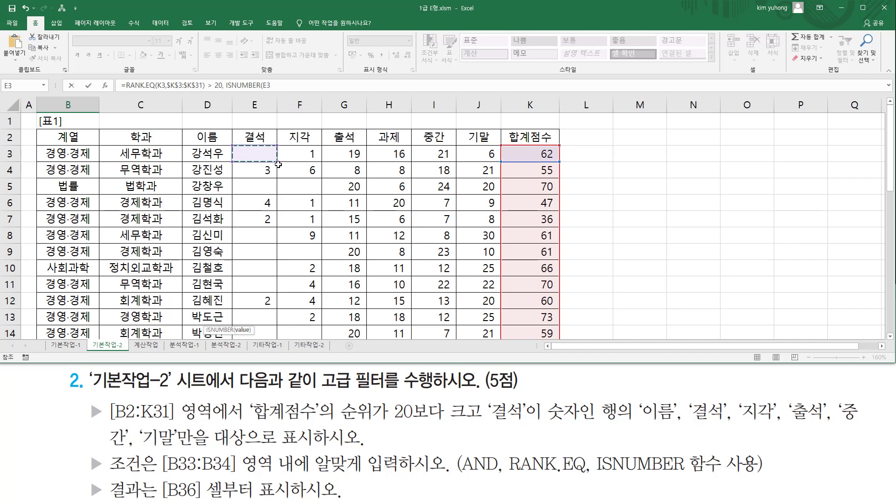
text())
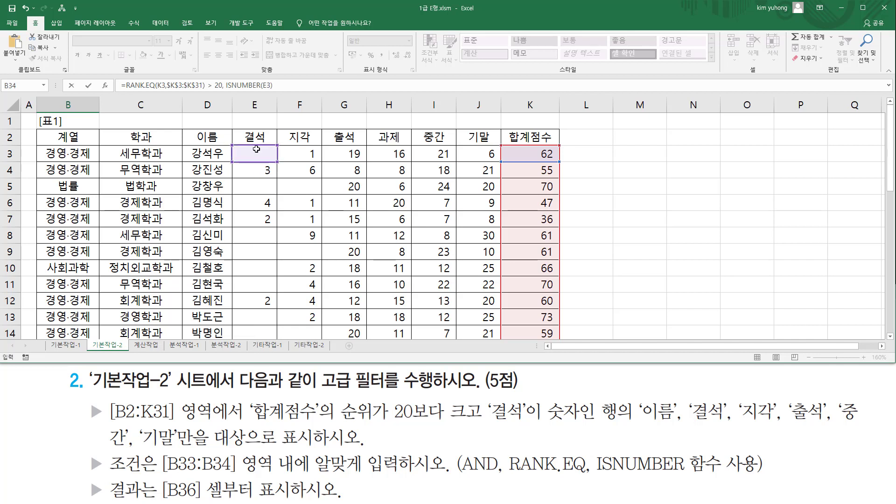
Step: Wrap the RANK.EQ and ISNUMBER conditions of the B34 formula in an AND function
scroll(261, 154, down, 9)
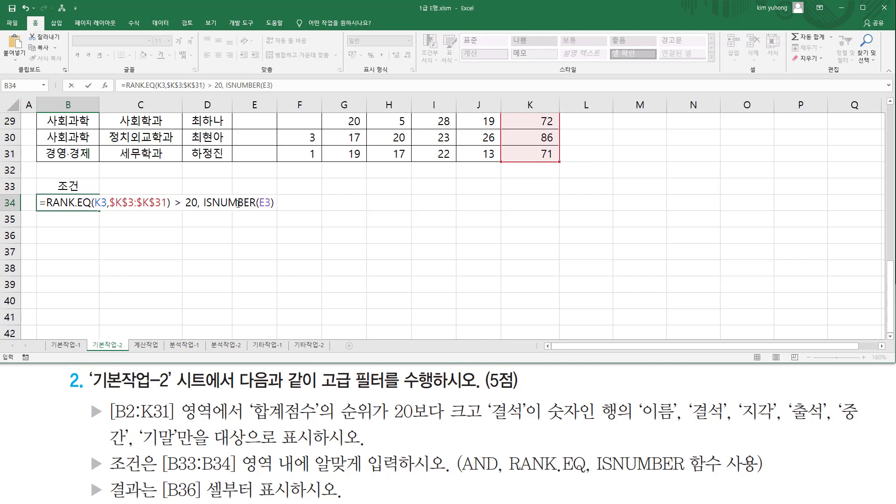
click(47, 203)
text(and()
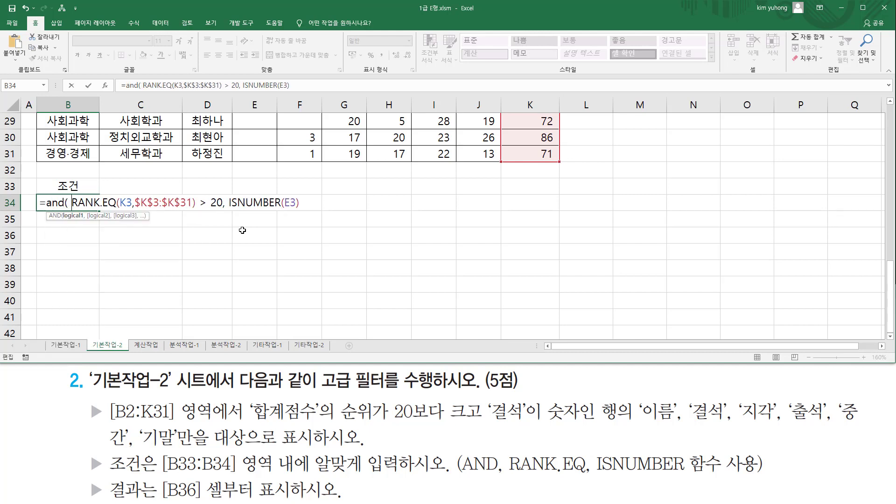
key(End)
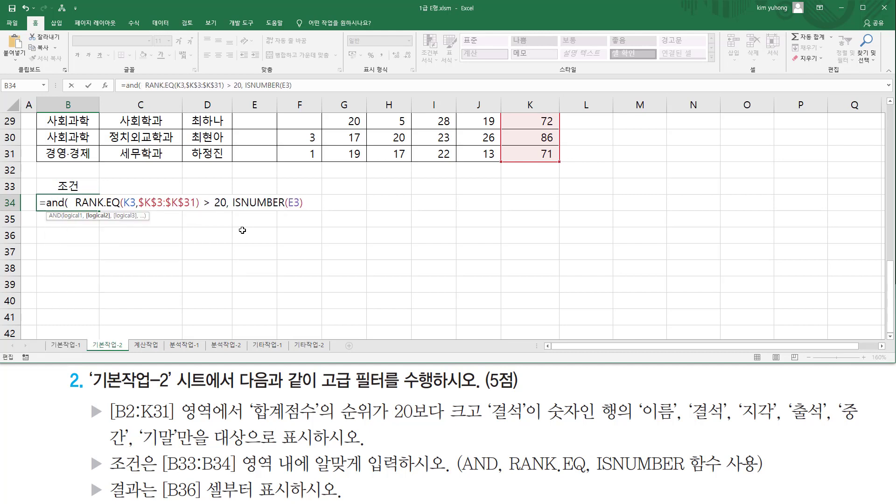
text())
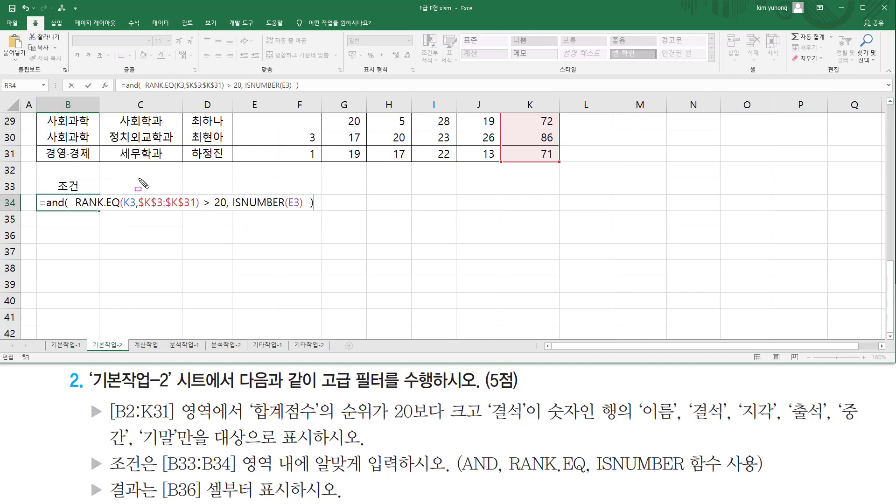
drag(43, 210, 306, 210)
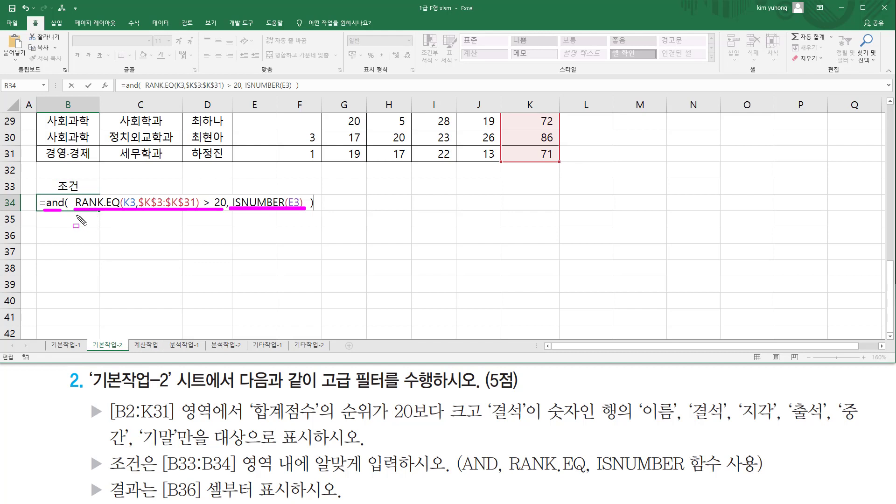
mouse_move(74, 189)
mouse_down()
mouse_move(104, 218)
mouse_move(197, 217)
mouse_up()
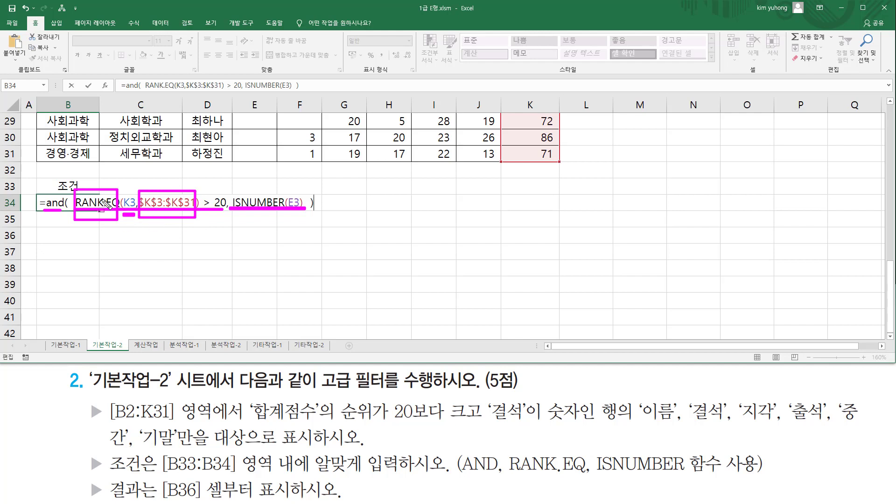
drag(202, 189, 227, 217)
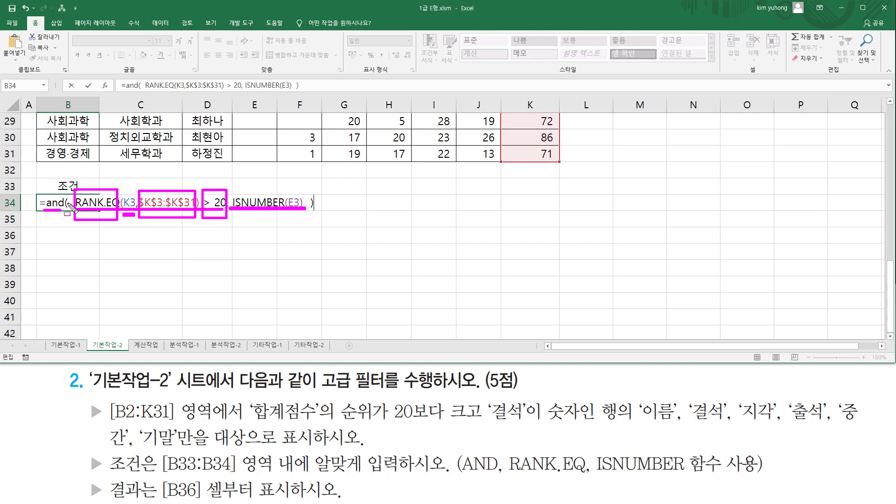
key(Escape)
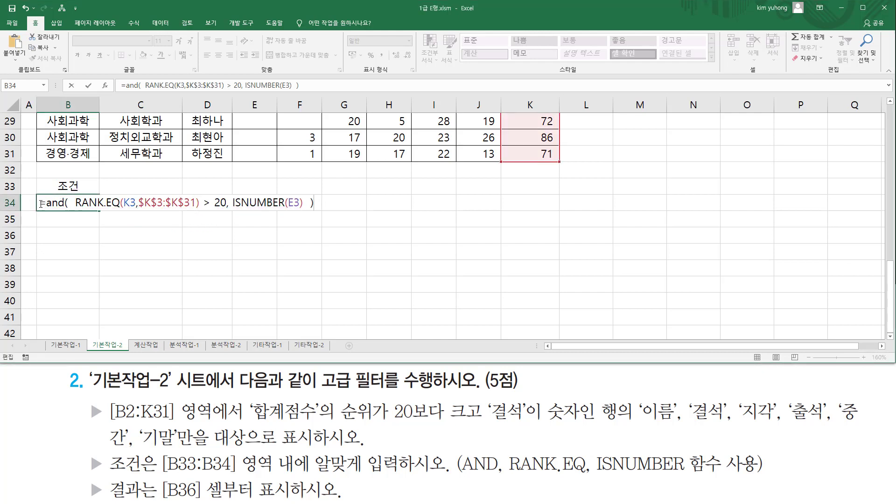
Step: Commit the AND criteria formula in B34 and reselect the cell
drag(41, 203, 460, 204)
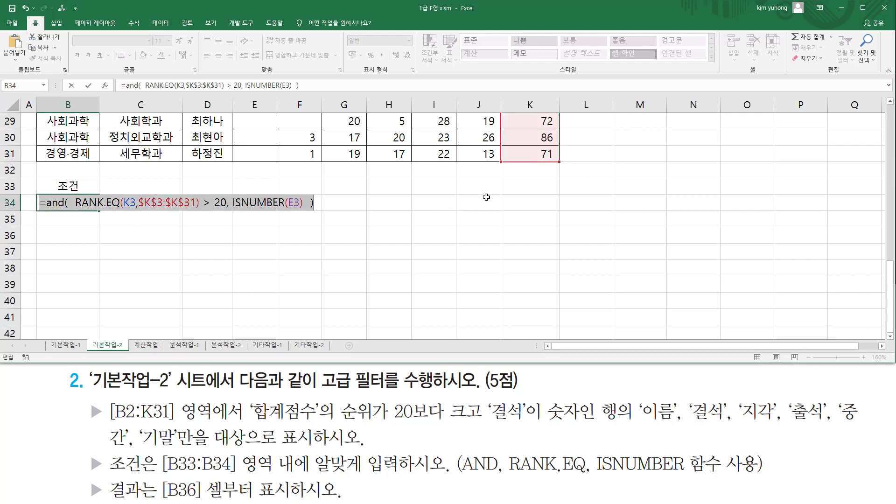
key(Return)
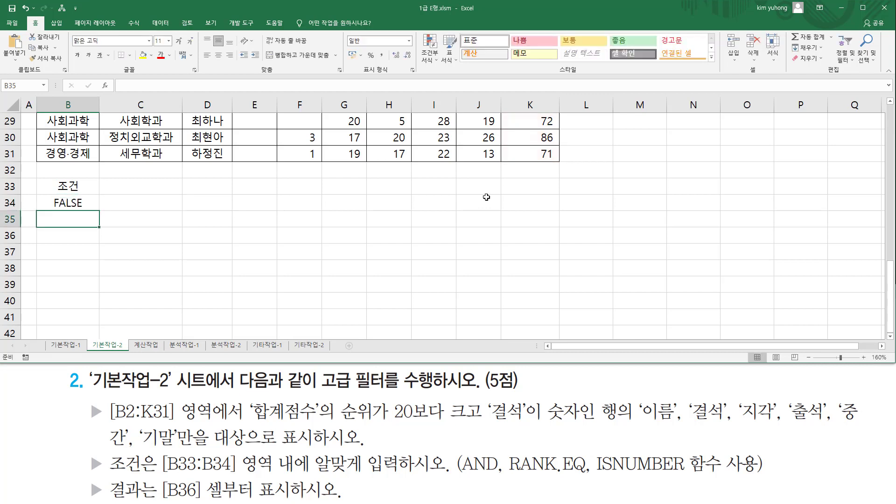
click(79, 202)
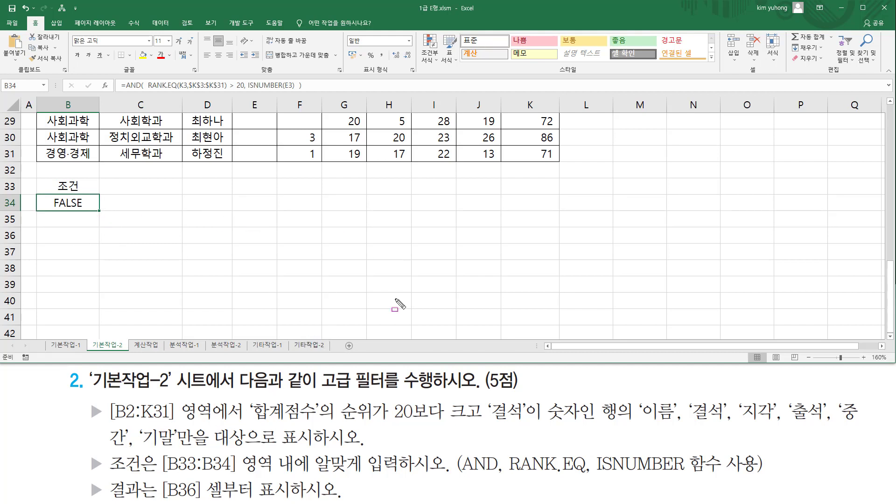
drag(638, 423, 857, 423)
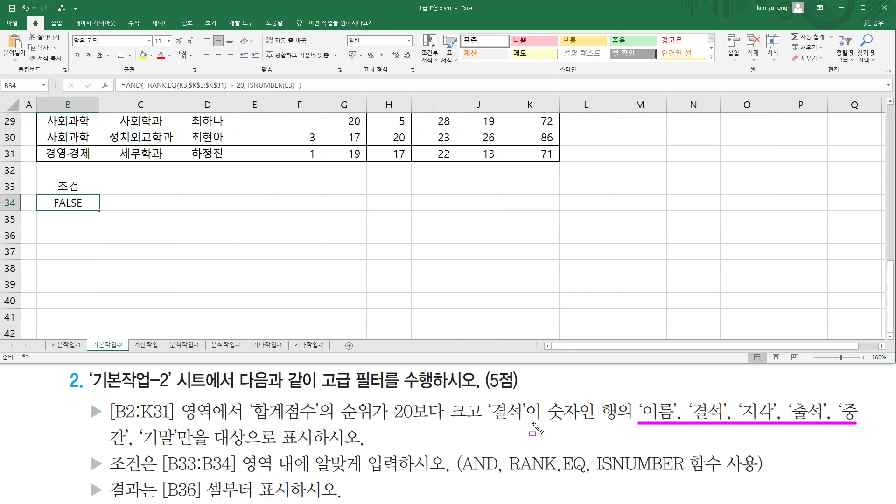
drag(103, 449, 173, 449)
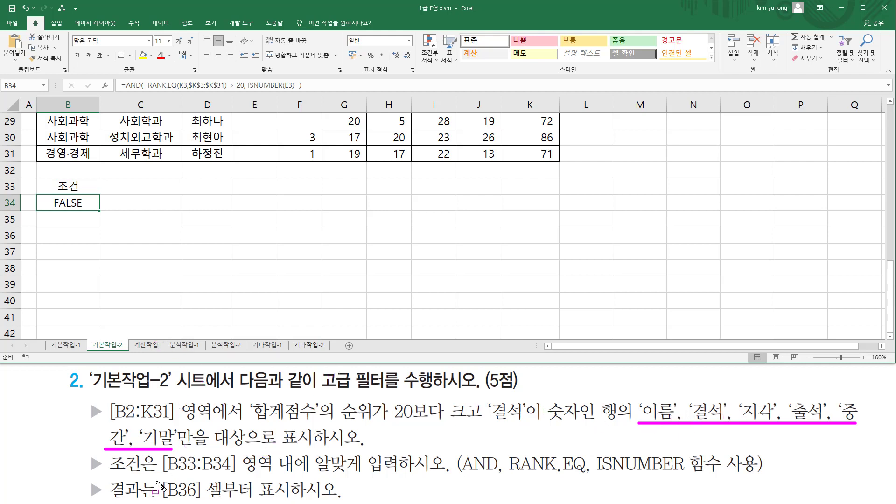
drag(49, 228, 79, 244)
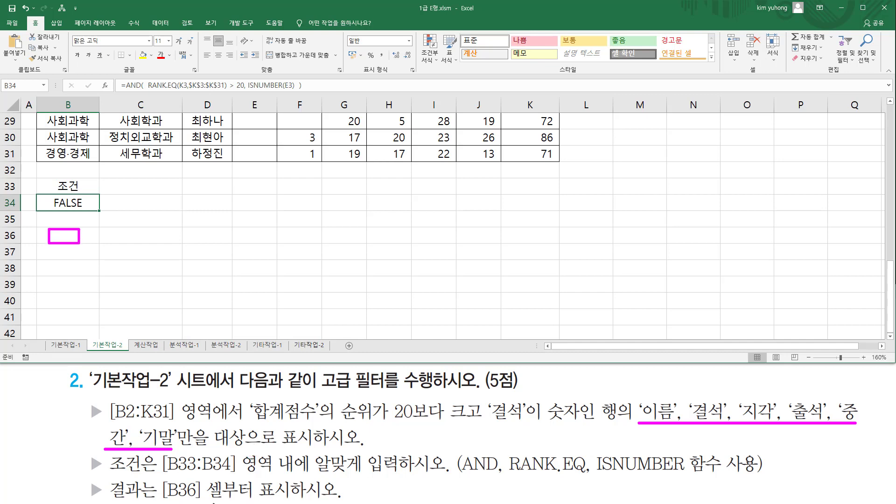
drag(162, 499, 278, 499)
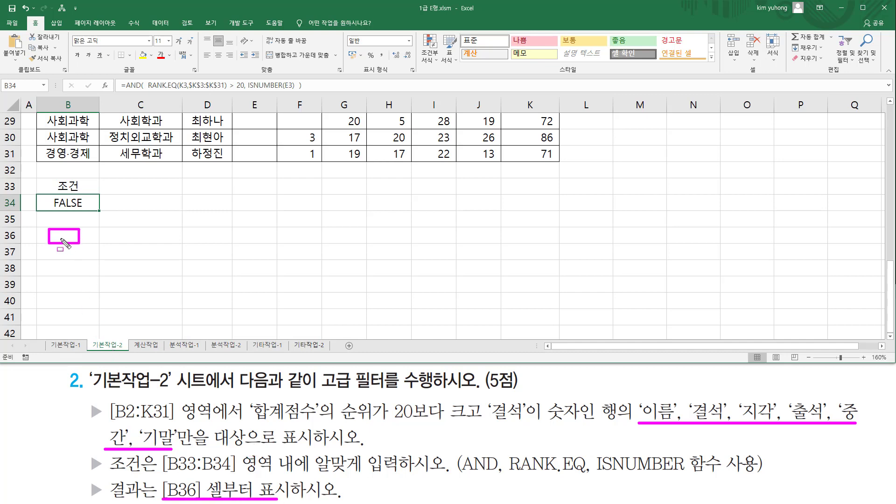
drag(59, 239, 342, 239)
key(Escape)
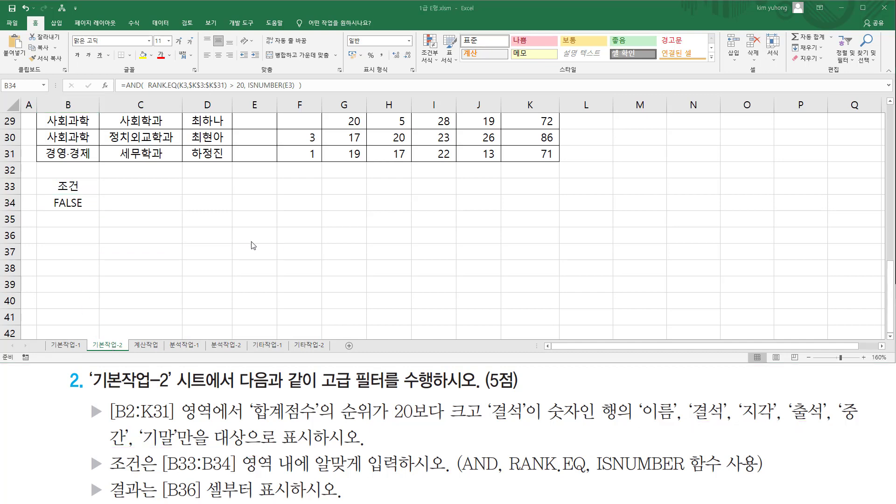
Step: Copy the 이름, 결석, 지각 and 출석 headers from D2:G2 into row 36 starting at B36
scroll(252, 236, up, 10)
drag(216, 135, 344, 137)
key(ctrl+c)
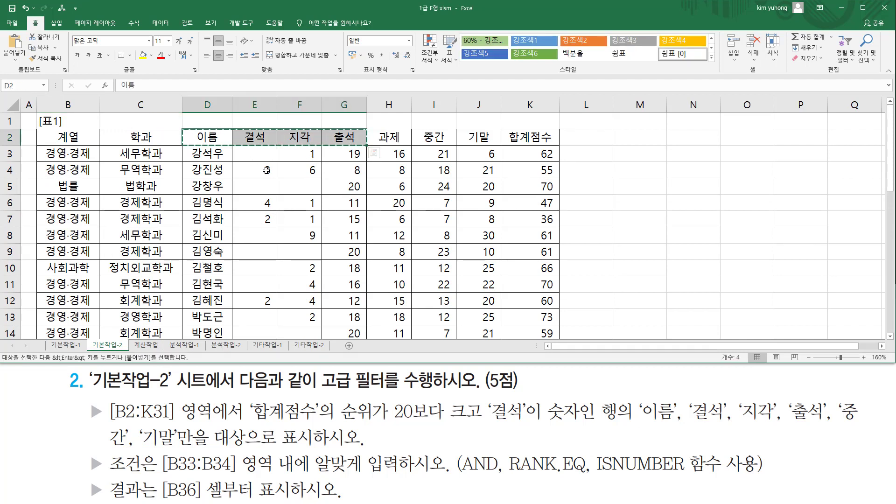
scroll(266, 170, down, 9)
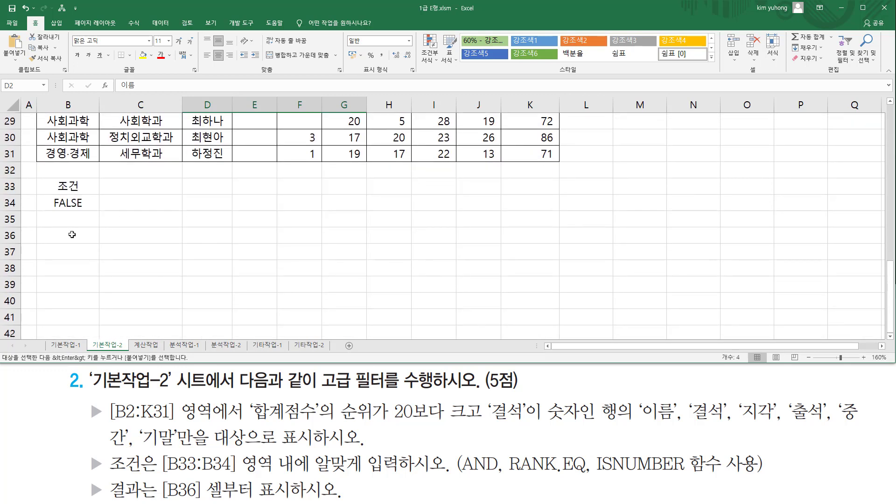
click(72, 234)
key(ctrl+v)
Step: Copy the 중간 and 기말 headers from I2:J2 to F36, completing the output header row
scroll(327, 210, up, 9)
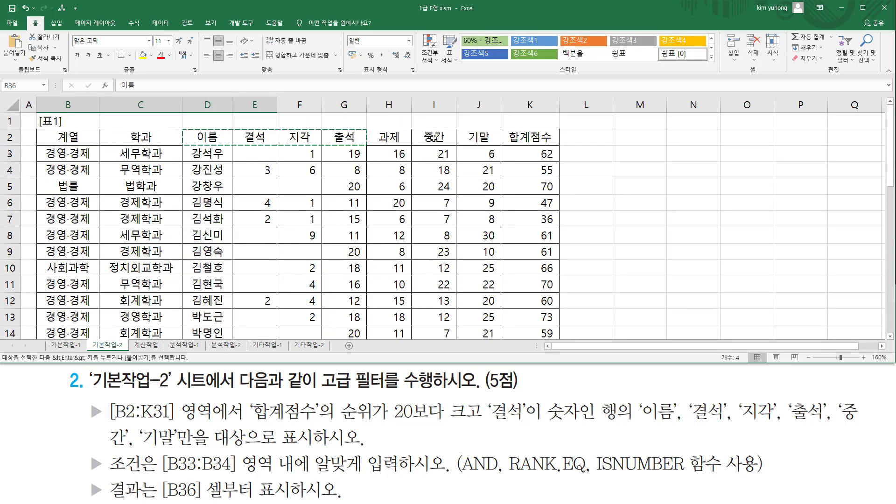
drag(434, 136, 479, 137)
key(ctrl+c)
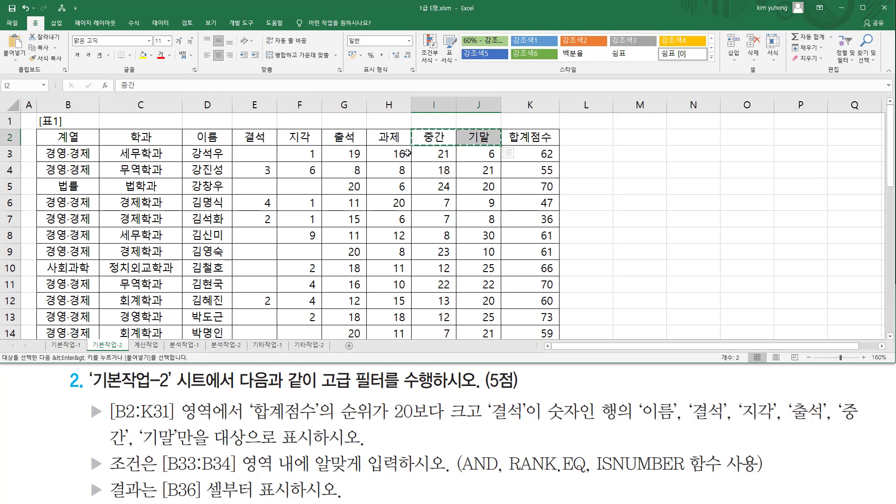
scroll(327, 196, down, 9)
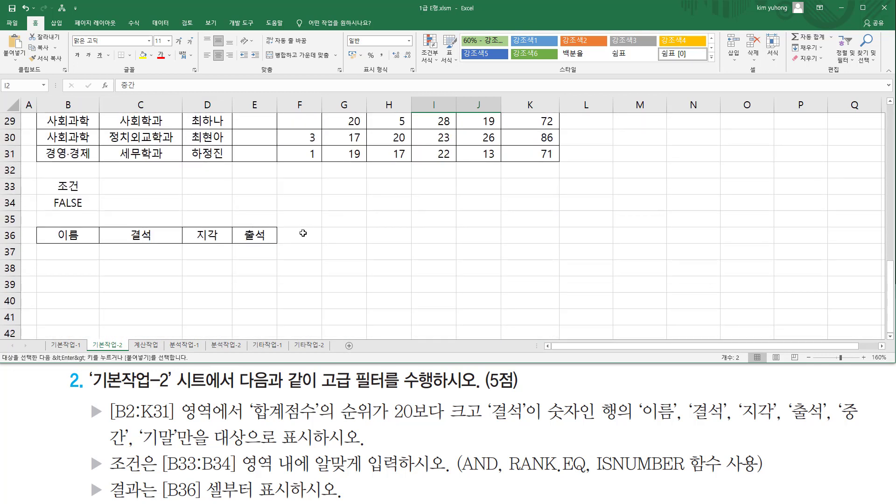
click(303, 234)
key(ctrl+v)
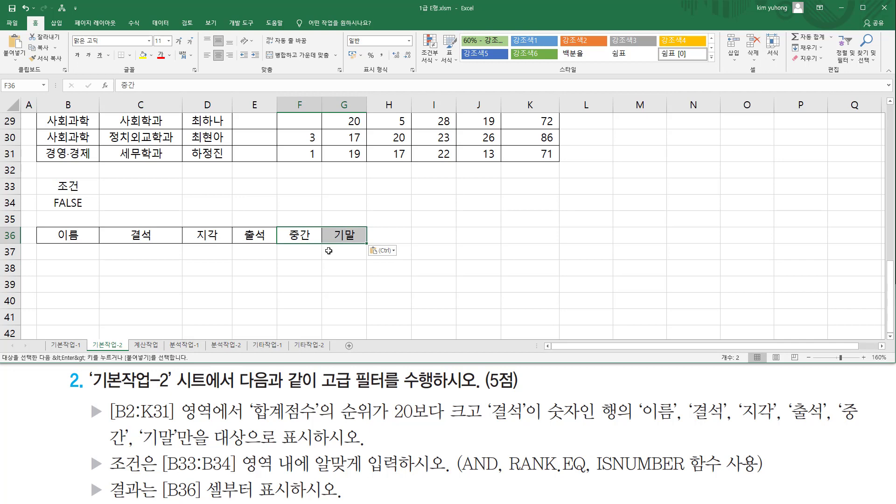
Step: Start an advanced filter on the 표1 data with the results copied to another location
scroll(313, 248, up, 9)
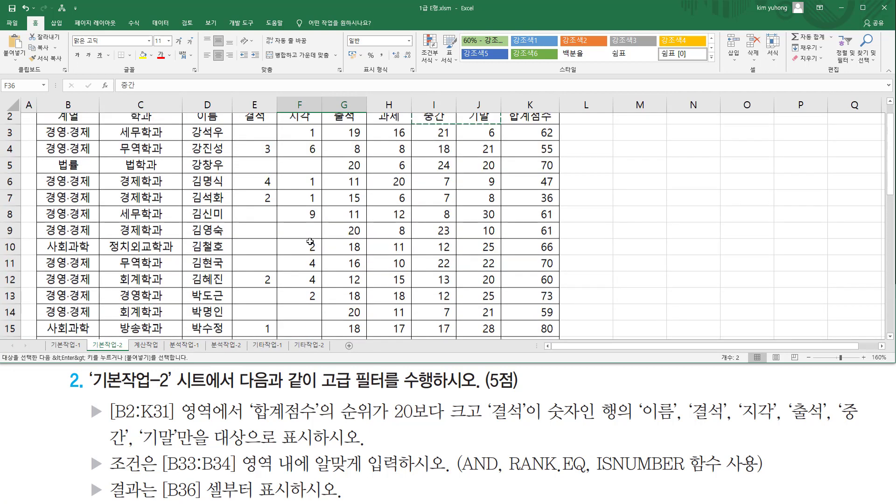
click(261, 203)
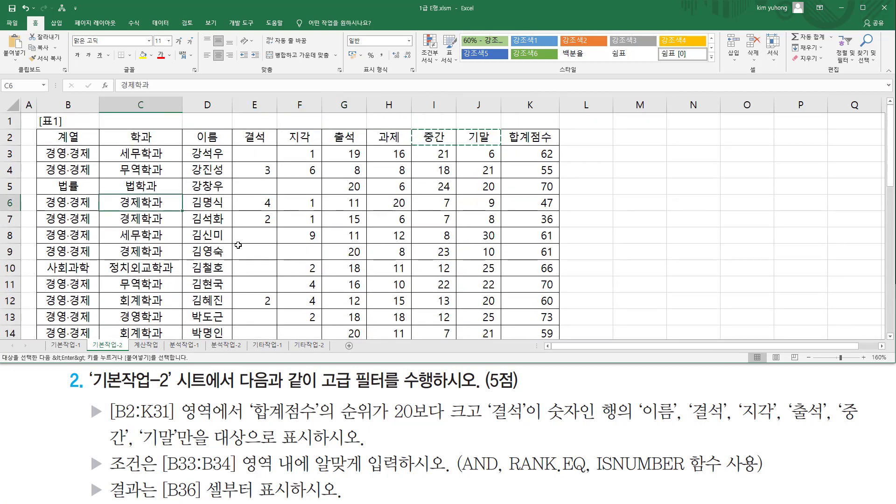
click(530, 219)
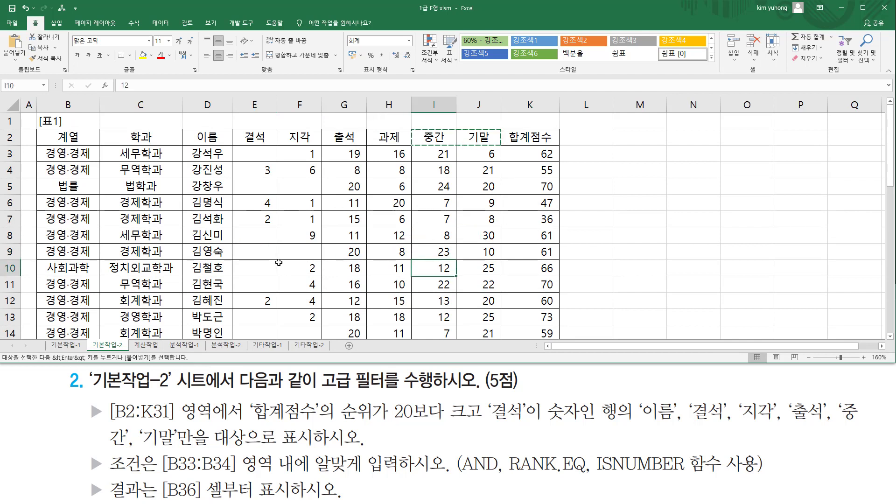
click(261, 252)
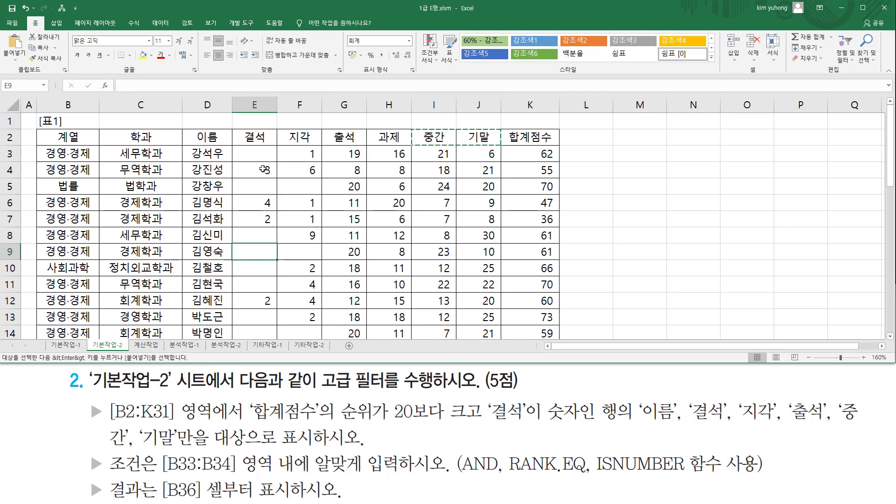
click(162, 23)
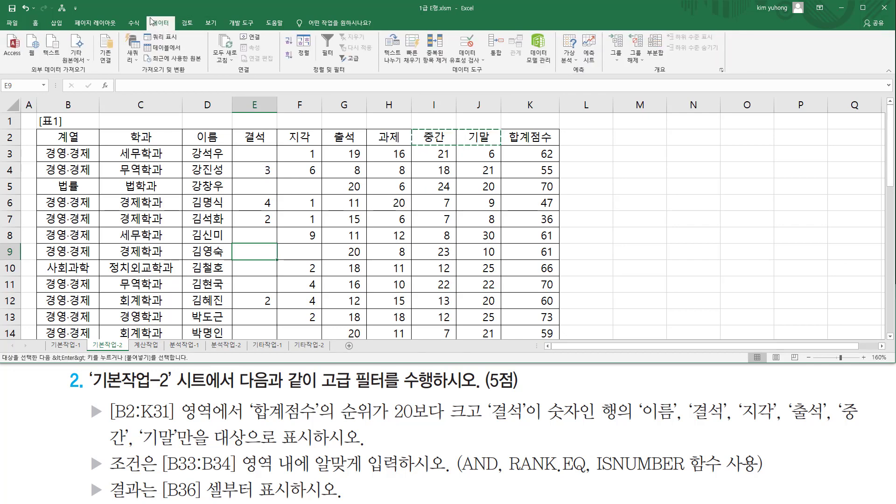
click(354, 58)
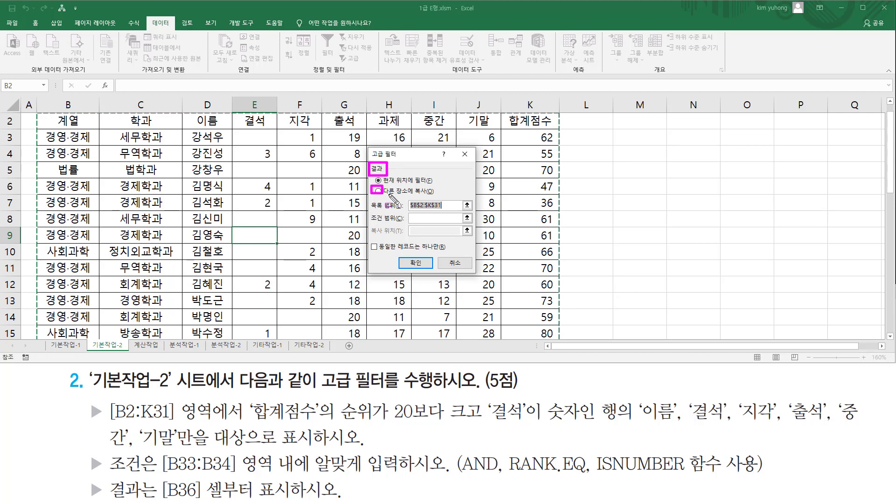
click(379, 191)
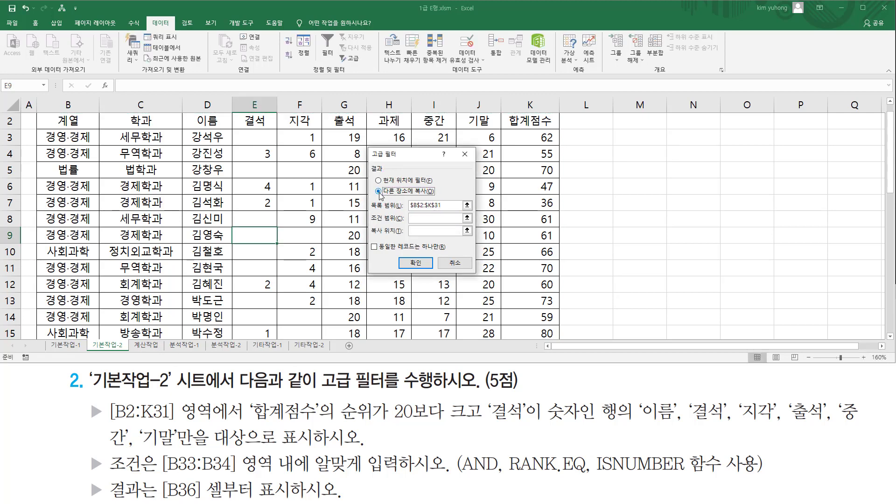
Step: Keep $B$2:$K$31 as the advanced filter's list range and set B33:B34 as its criteria range
click(432, 205)
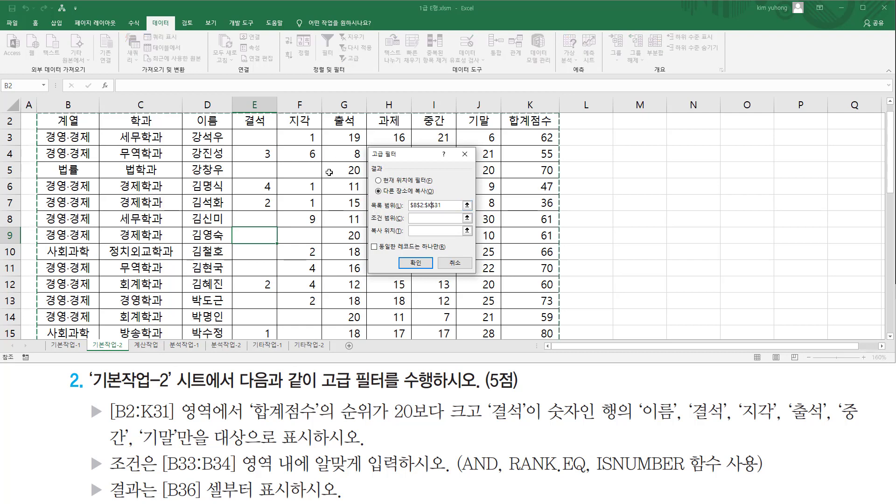
scroll(349, 174, down, 7)
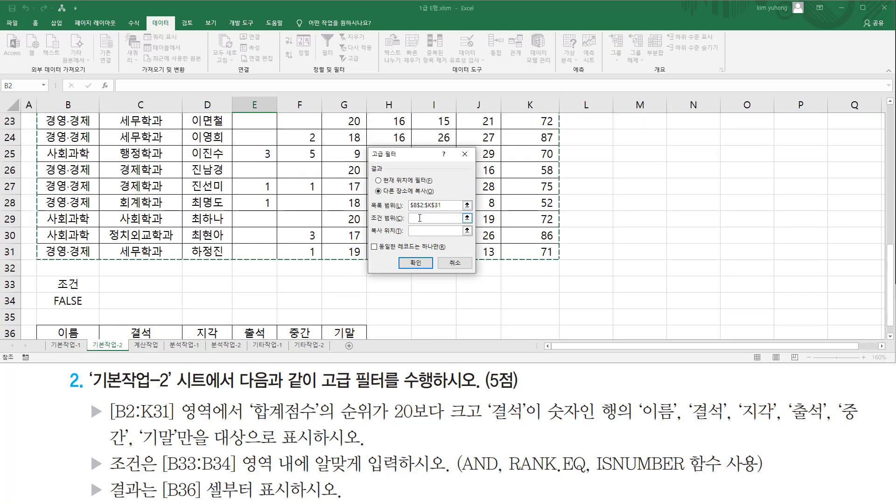
click(419, 219)
drag(75, 284, 86, 305)
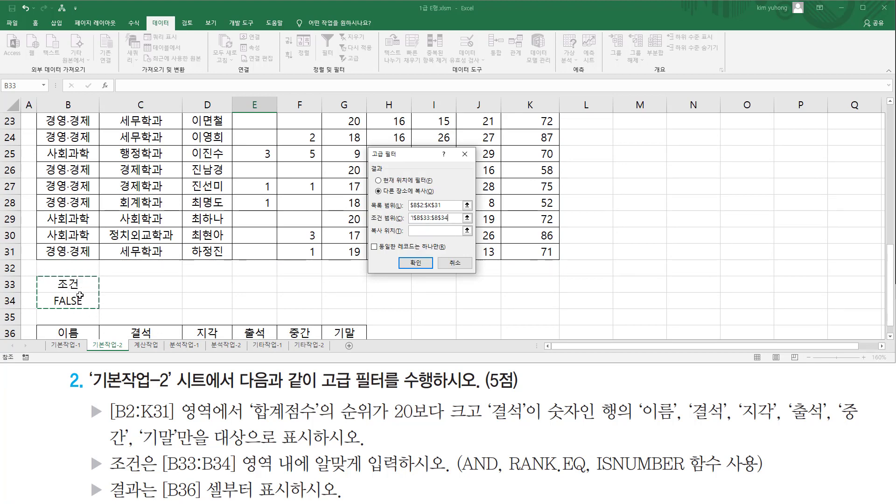
Step: Set the header row B36:G36 as the copy destination and run the advanced filter
click(420, 231)
scroll(80, 329, down, 3)
drag(71, 217, 333, 219)
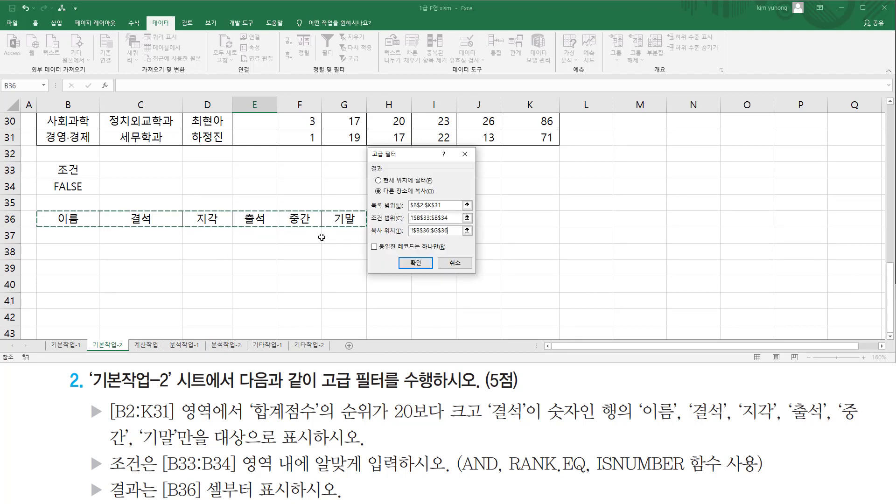
click(411, 263)
scroll(237, 248, up, 8)
scroll(236, 247, down, 18)
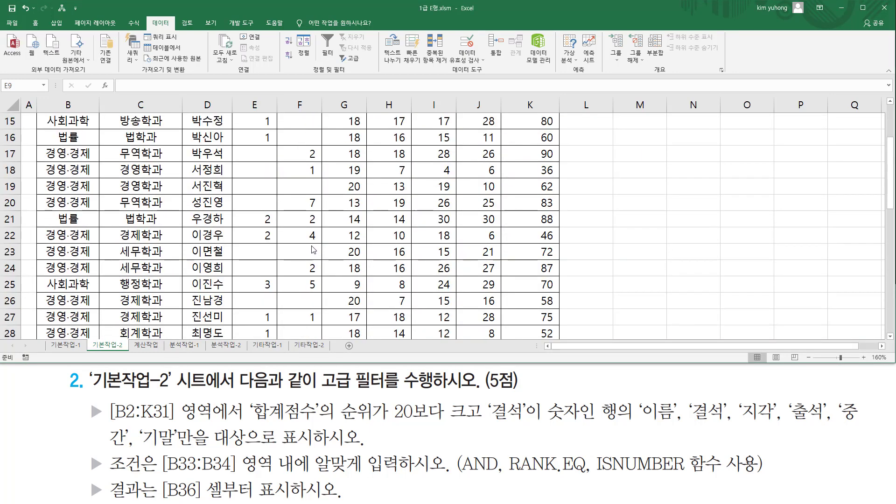
scroll(237, 247, up, 9)
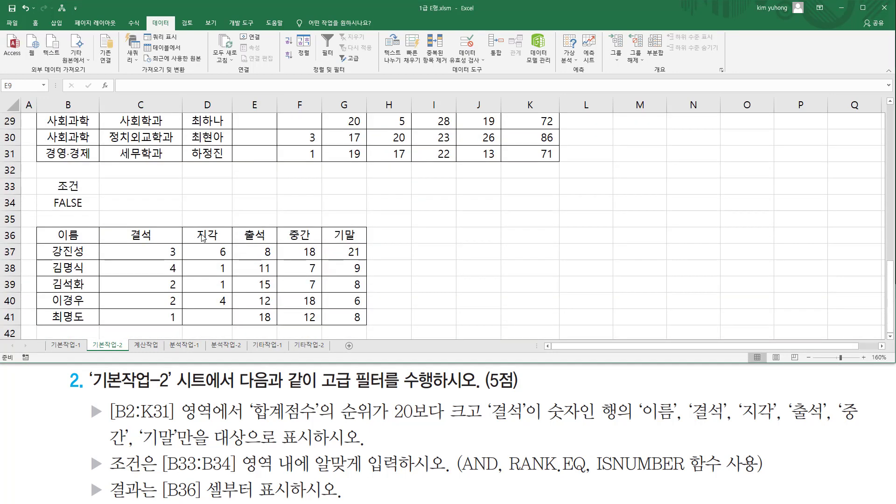
drag(43, 181, 97, 211)
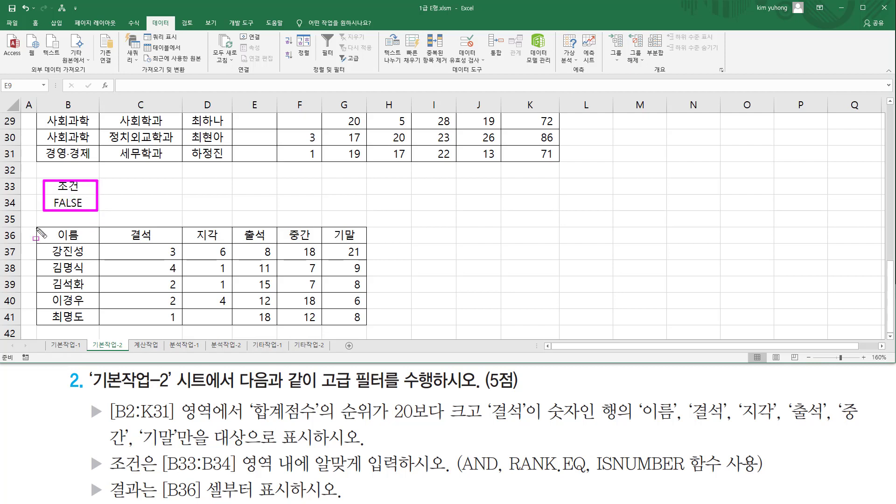
mouse_move(37, 223)
mouse_down()
mouse_move(118, 299)
mouse_move(336, 334)
mouse_move(371, 330)
mouse_up()
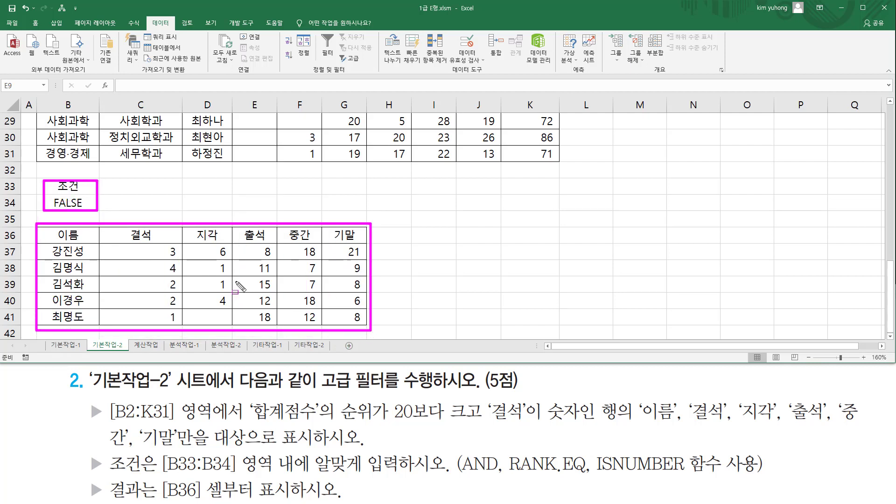
Step: Write the criteria formula =AND( RANK.EQ(K3,$K$3:$K$31) > 20, ISNUMBER(E3) ) as red reference text in D33
click(213, 196)
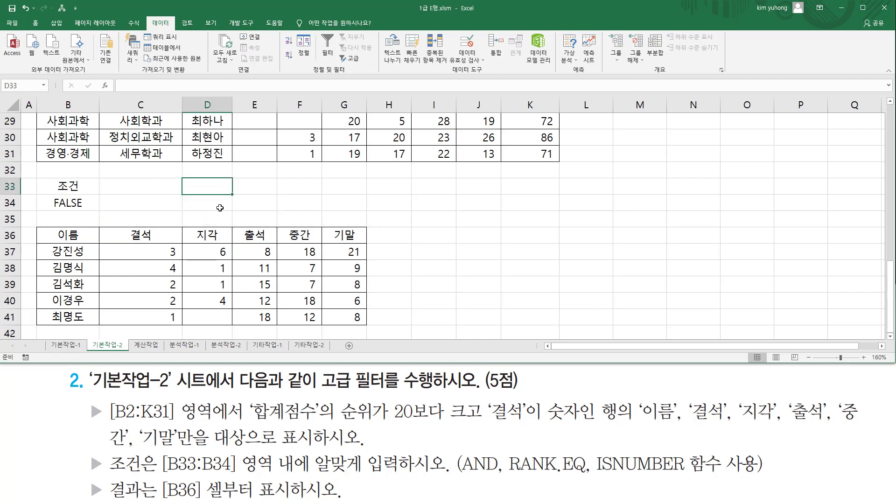
text(=AND( RANK.EQ(K3,$K$3:$K$31) > 20, ISNUMBER(E3) ))
key(Return)
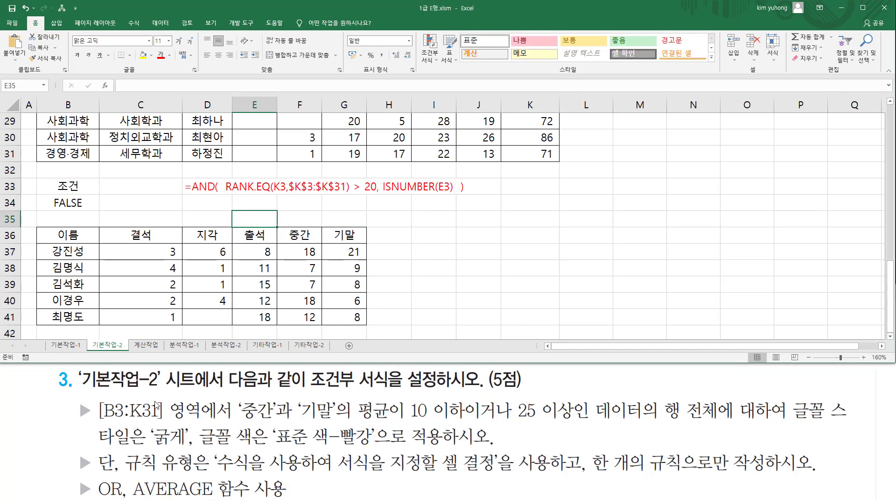
drag(80, 392, 162, 392)
mouse_move(101, 354)
mouse_down()
mouse_move(86, 345)
mouse_move(125, 335)
mouse_move(127, 356)
mouse_up()
drag(308, 390, 393, 390)
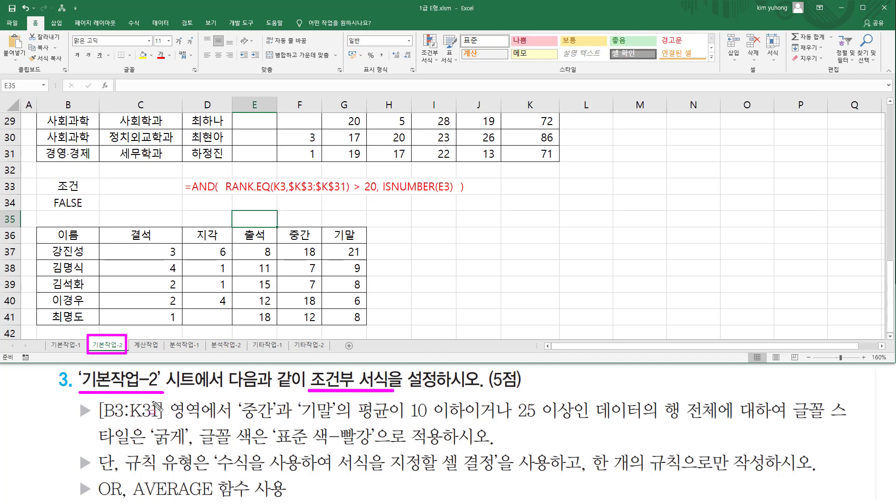
key(e)
mouse_move(102, 402)
mouse_down()
mouse_move(97, 423)
mouse_move(161, 406)
mouse_move(168, 416)
mouse_up()
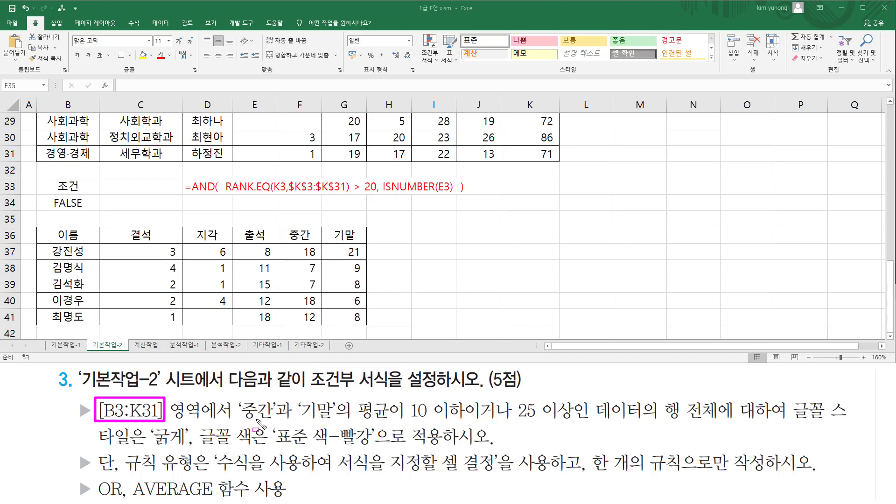
key(Escape)
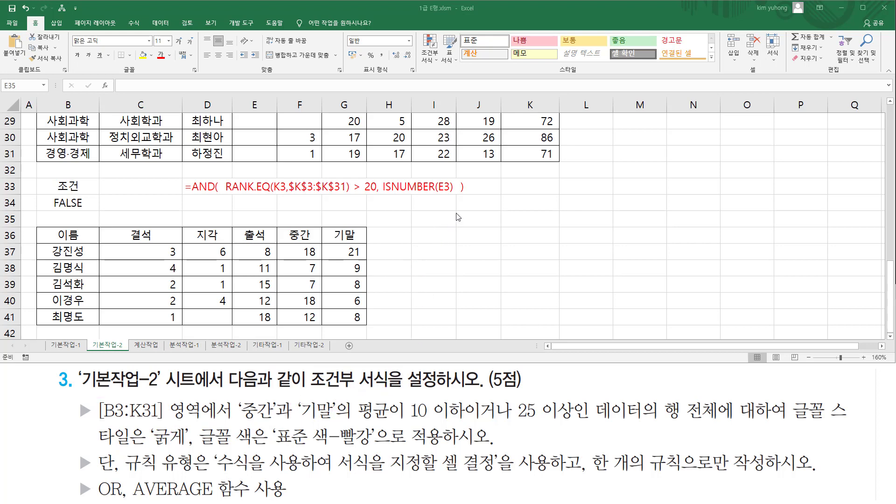
Step: Select the 표1 data rows B3:K31, without the header row, as the range for conditional formatting
scroll(132, 185, up, 10)
click(74, 152)
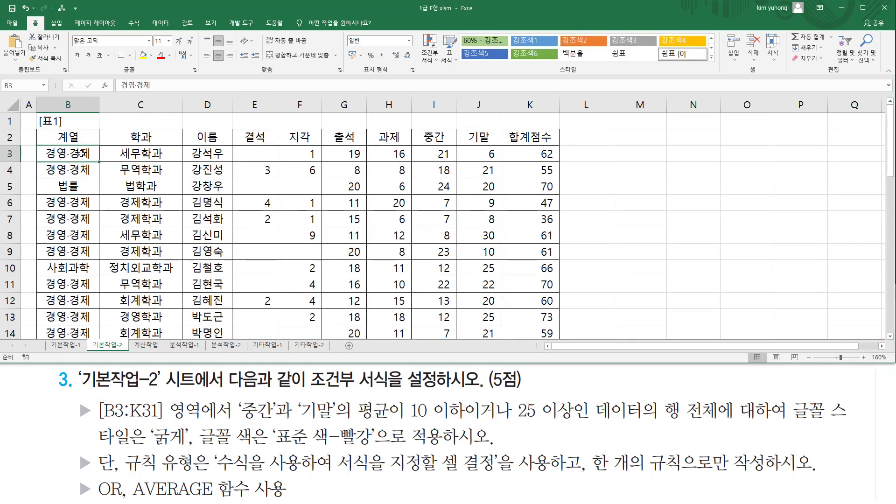
drag(215, 162, 523, 309)
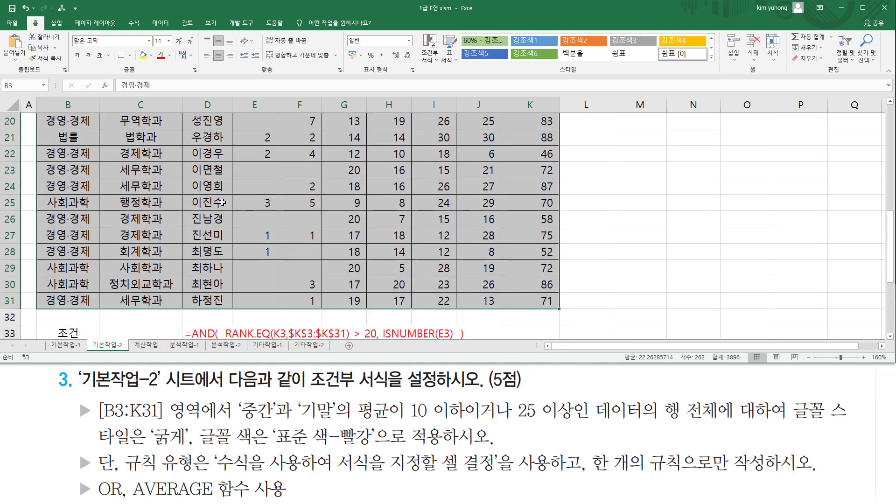
scroll(278, 221, up, 6)
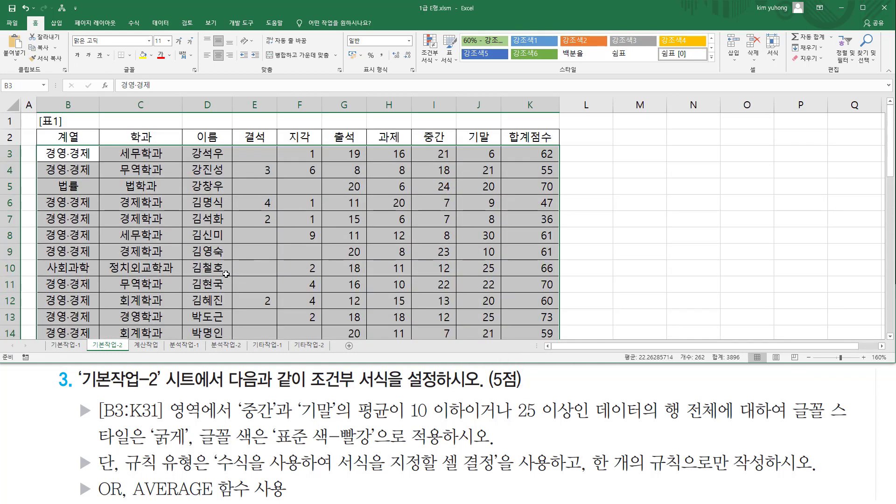
drag(239, 421, 659, 422)
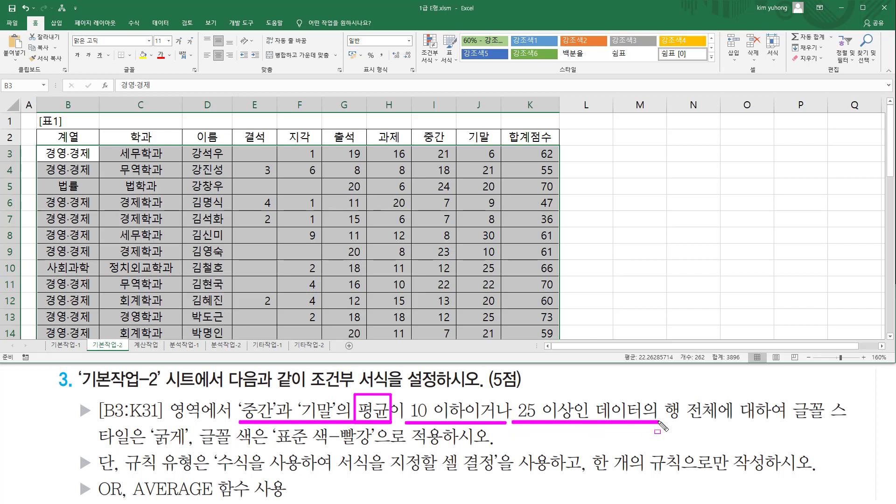
mouse_move(658, 389)
mouse_down()
mouse_move(684, 420)
mouse_move(727, 439)
mouse_up()
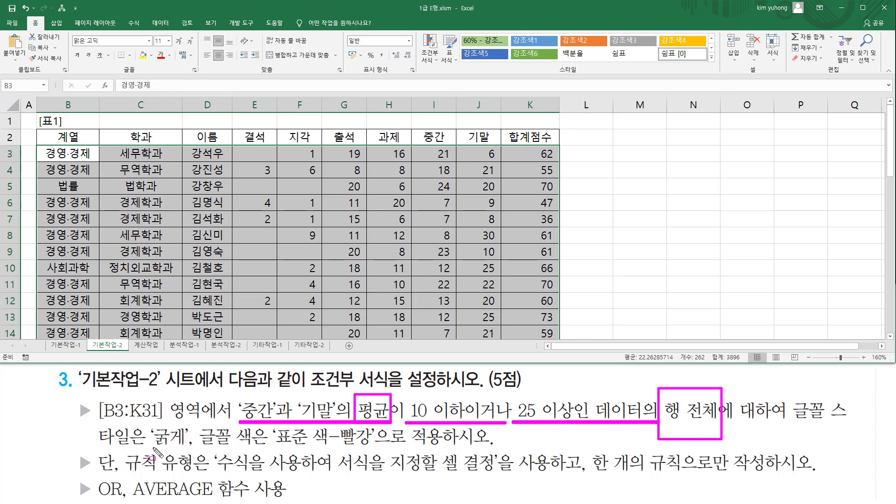
drag(152, 446, 191, 447)
drag(273, 447, 372, 448)
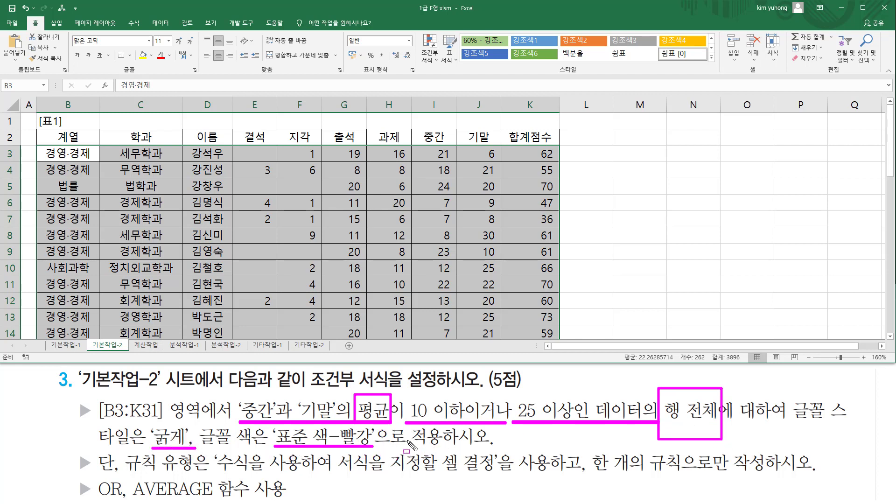
drag(125, 474, 496, 476)
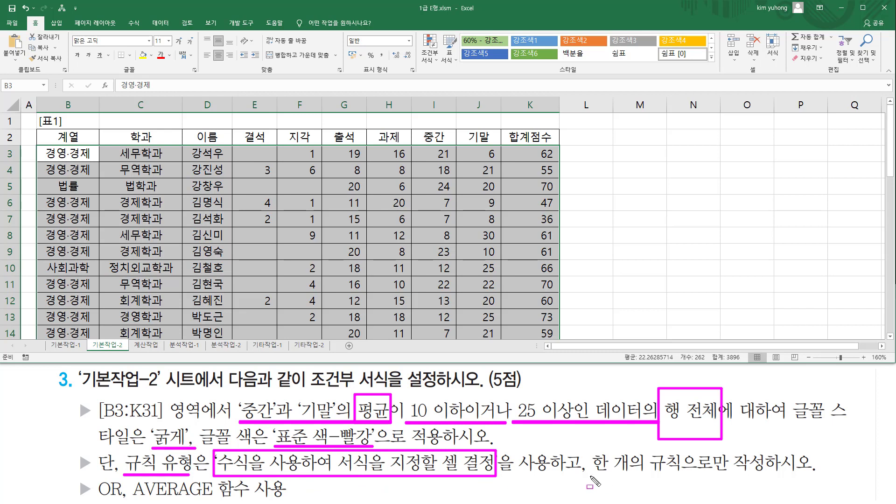
drag(590, 476, 728, 476)
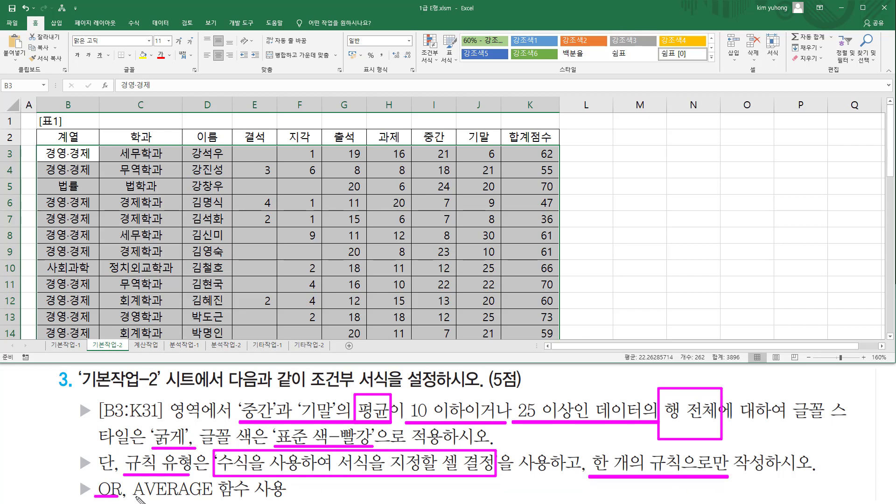
drag(130, 496, 212, 495)
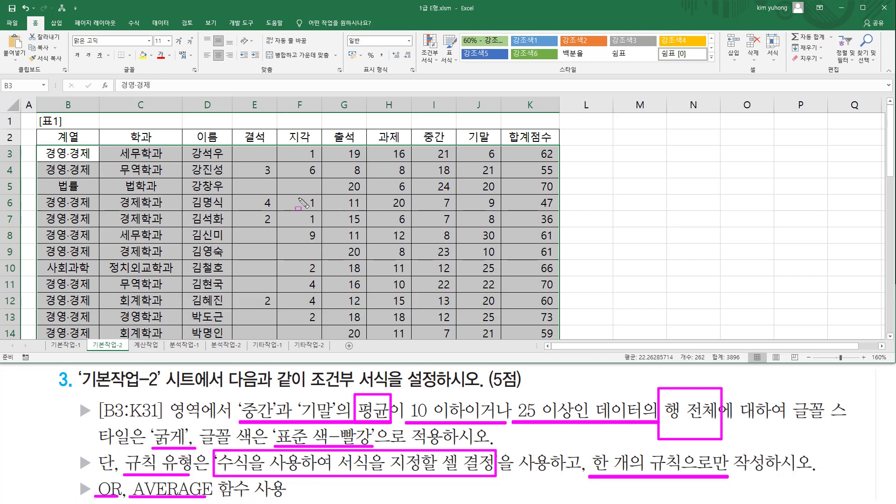
key(Escape)
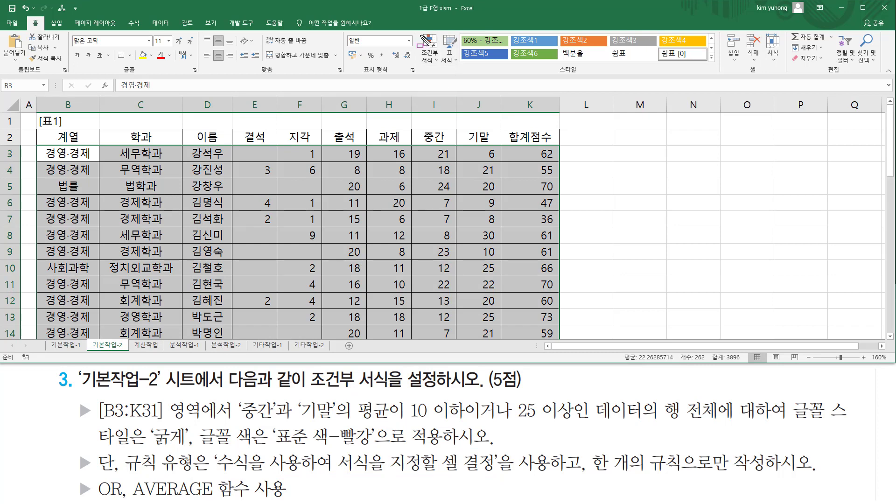
drag(426, 41, 436, 75)
key(Escape)
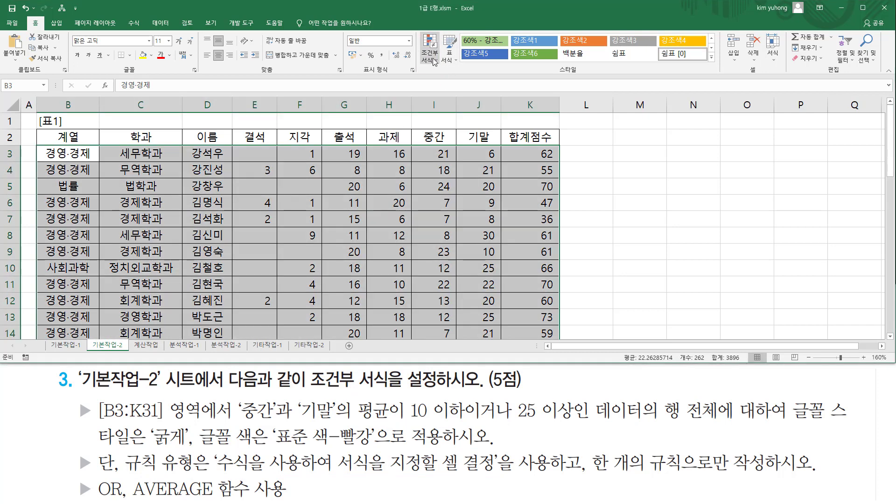
Step: Create a new conditional formatting rule of type 수식을 사용하여 서식을 지정할 셀 결정 and begin its formula with =
click(434, 56)
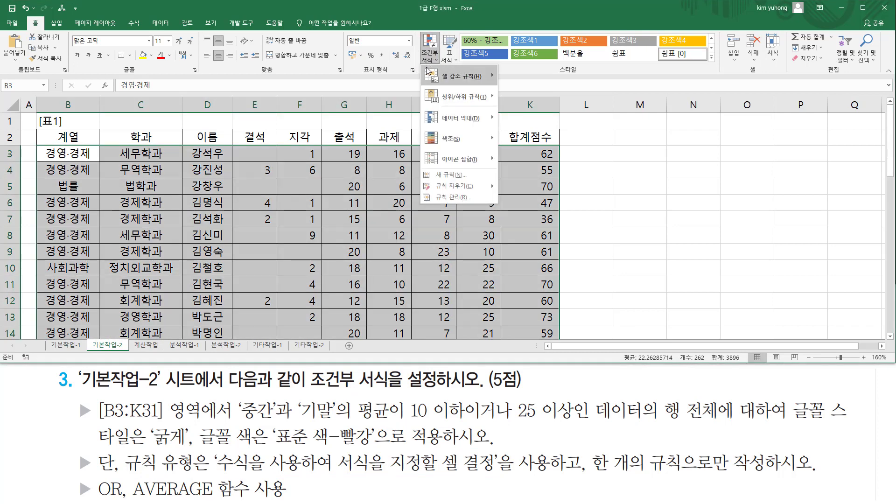
click(458, 176)
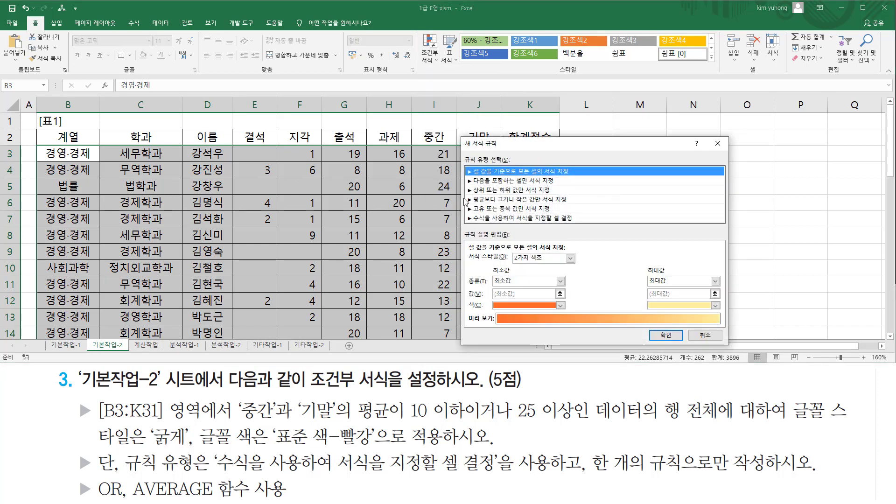
drag(462, 211, 588, 226)
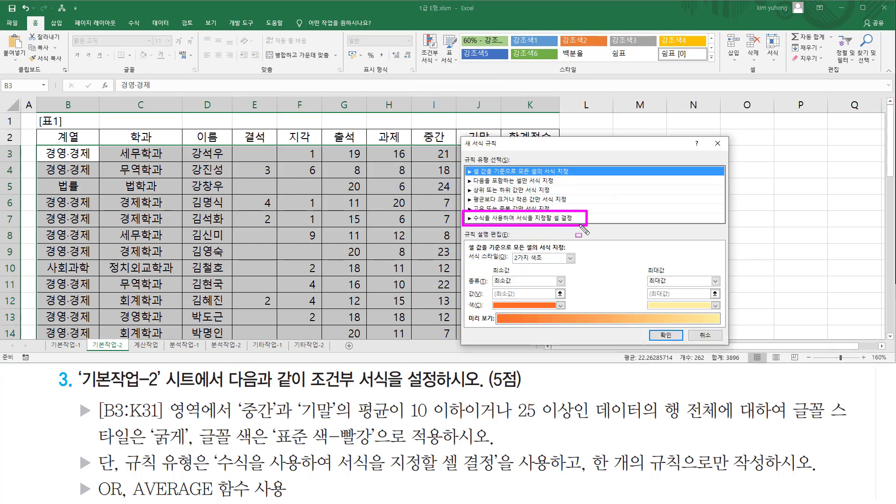
click(492, 219)
click(483, 258)
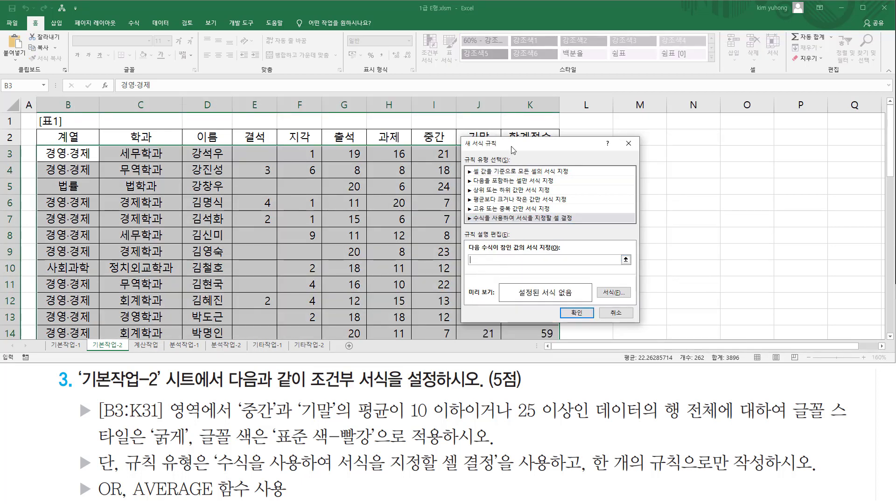
drag(504, 143, 606, 133)
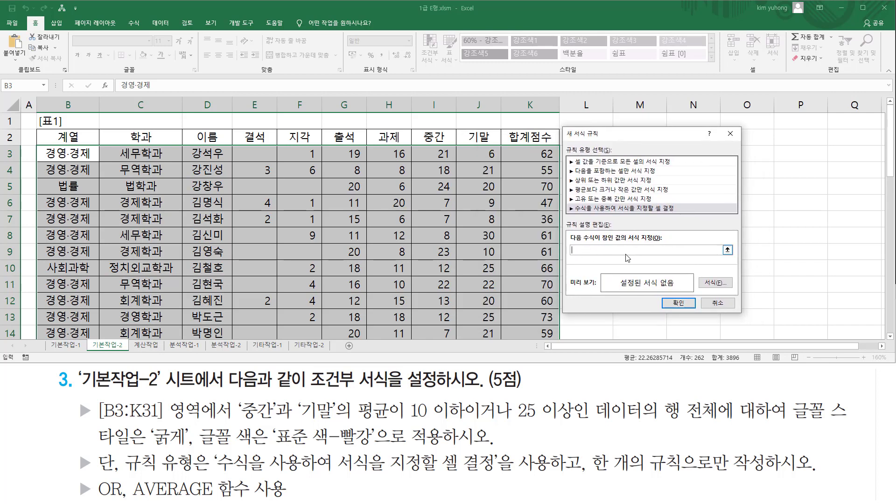
text(=)
drag(355, 421, 390, 421)
drag(236, 397, 337, 422)
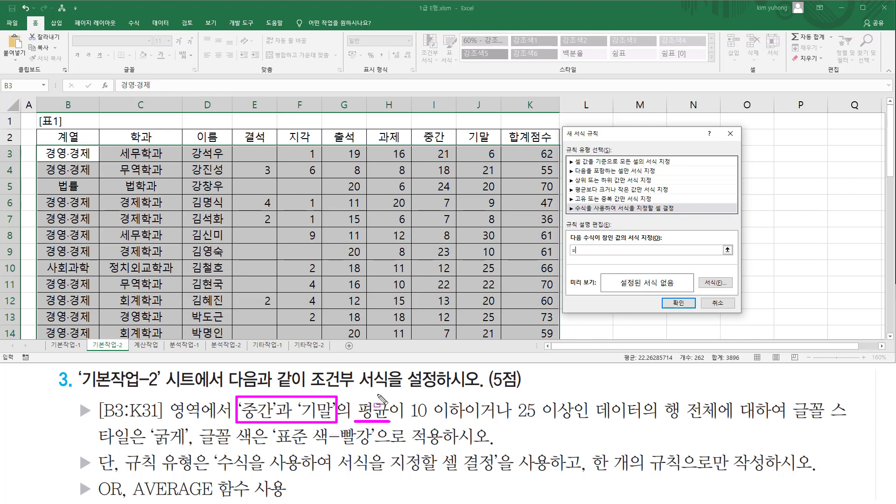
mouse_move(413, 422)
mouse_down()
mouse_move(470, 423)
mouse_move(411, 406)
mouse_move(466, 398)
mouse_up()
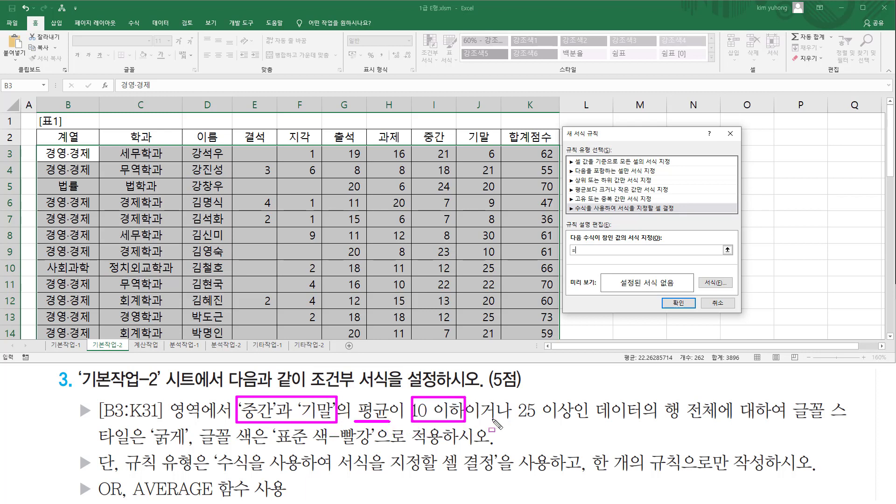
mouse_move(516, 431)
mouse_down()
mouse_move(590, 432)
mouse_move(581, 400)
mouse_up()
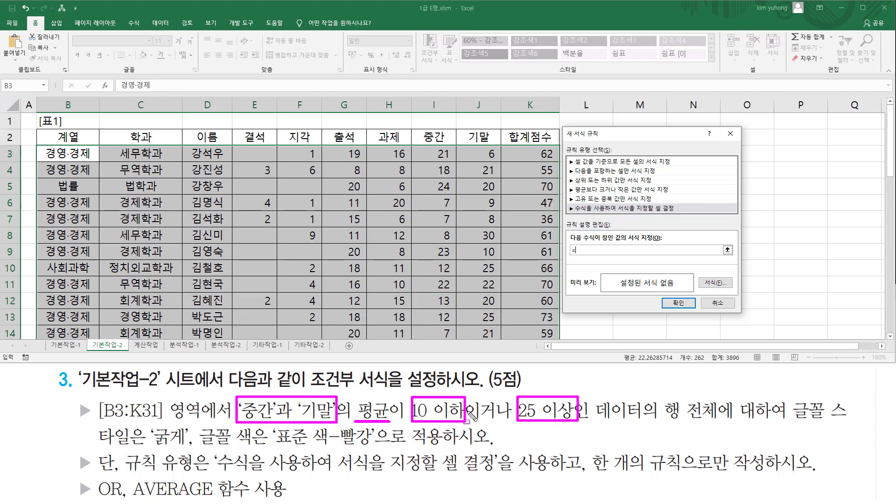
drag(468, 421, 514, 422)
drag(97, 477, 121, 496)
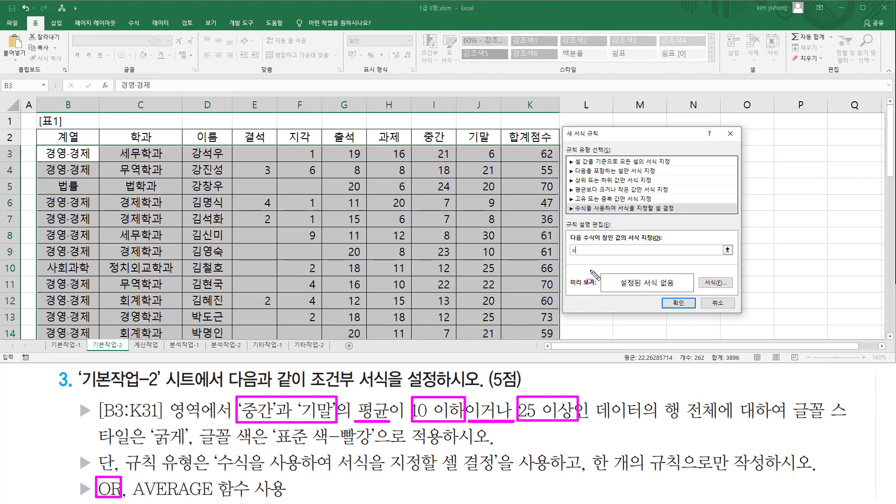
key(Escape)
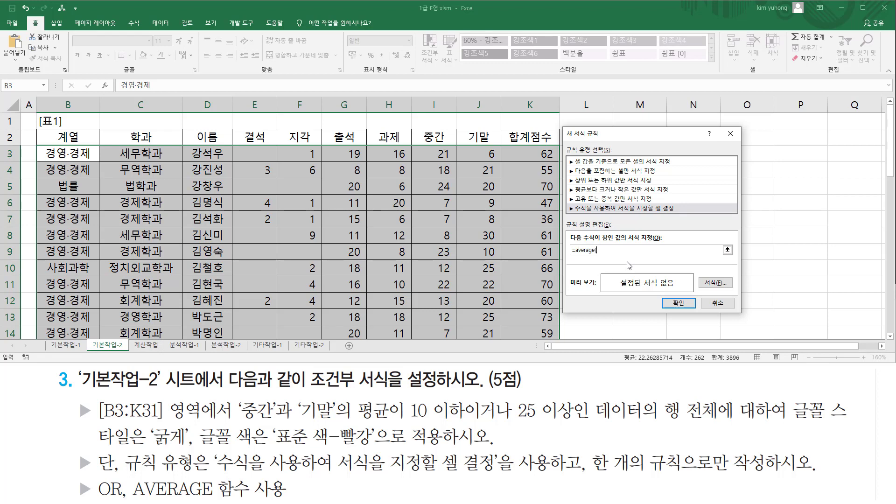
Step: Enter the rule's first condition, testing whether the AVERAGE of the row 3 중간 and 기말 scores is <=10
drag(436, 153, 499, 154)
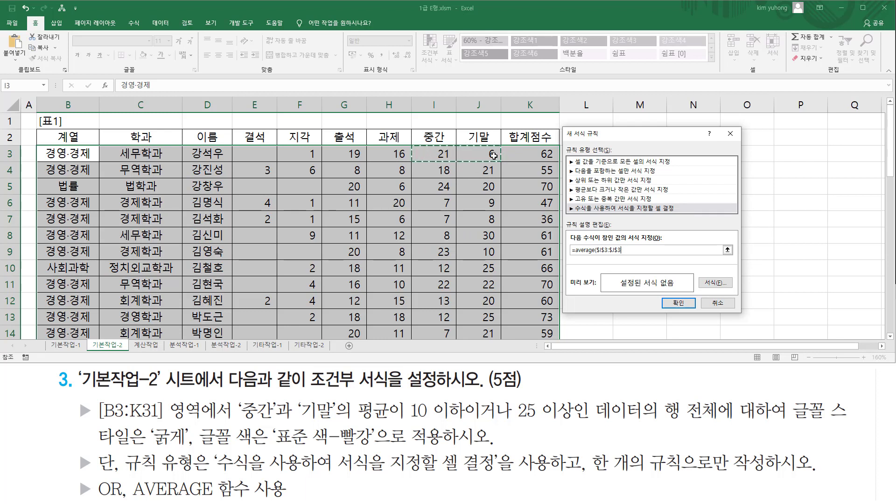
text()<=10)
drag(577, 251, 591, 335)
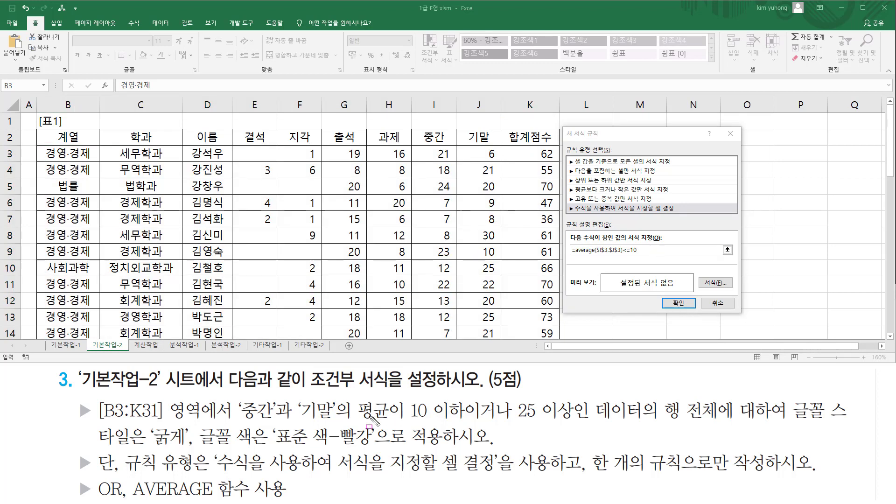
drag(239, 420, 349, 422)
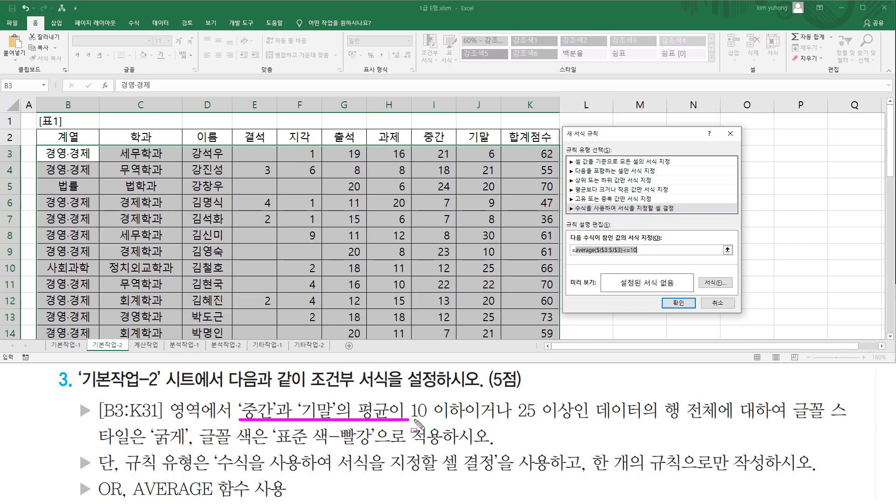
drag(467, 421, 469, 402)
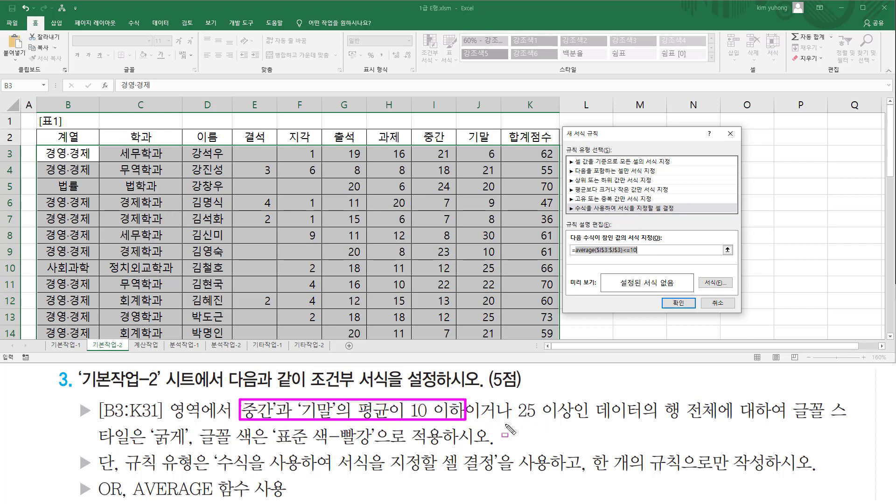
drag(517, 421, 577, 422)
key(Escape)
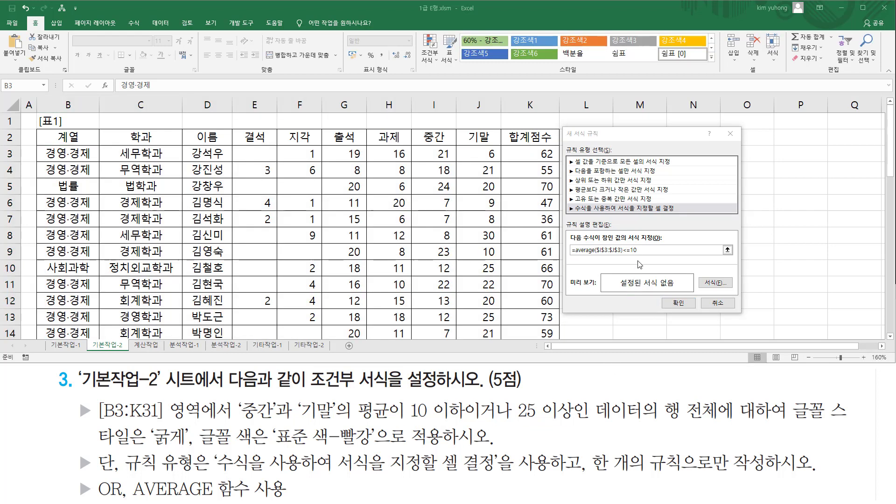
Step: Append a comma and a second condition testing whether the AVERAGE of the row 3 중간 and 기말 scores is >=25
click(643, 252)
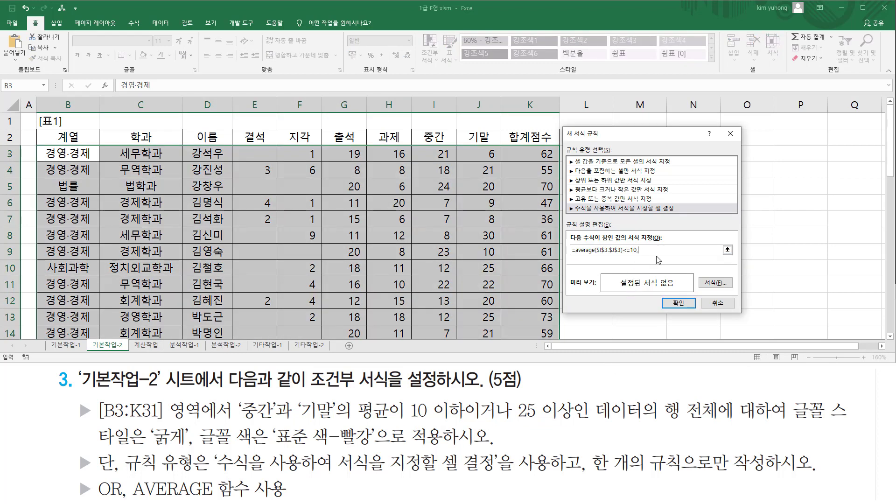
text(, average()
drag(446, 155, 465, 154)
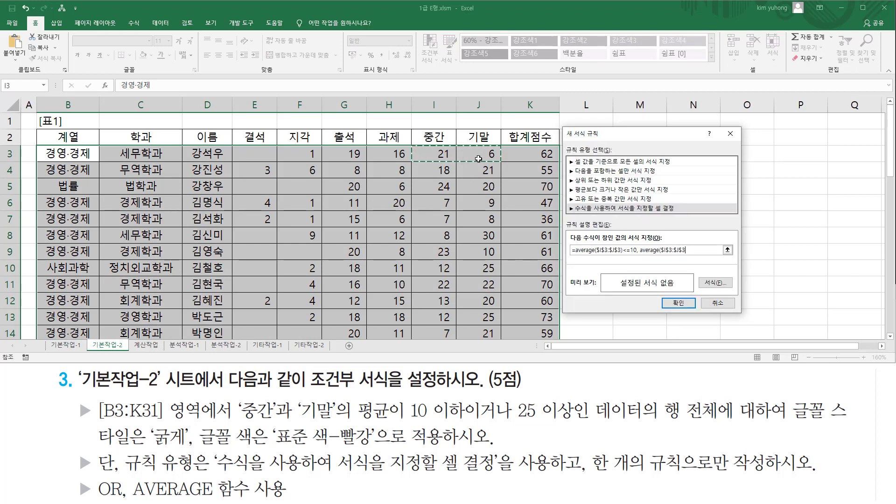
text()>=25)
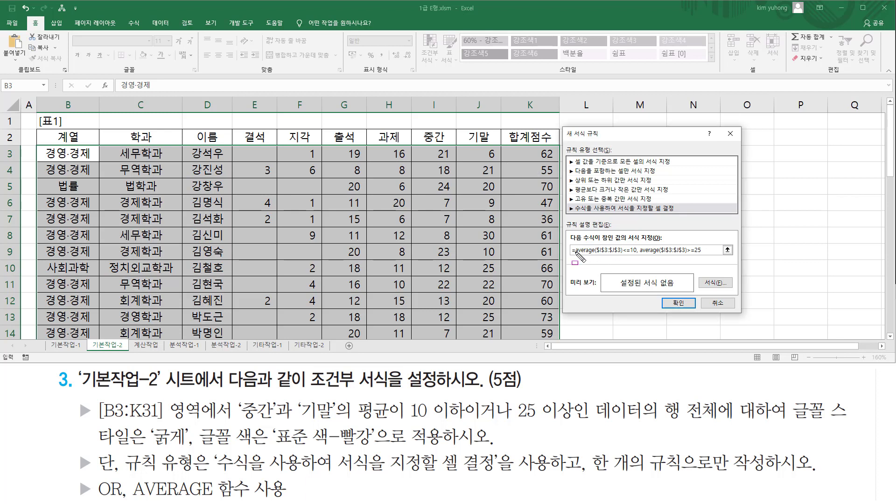
drag(574, 255, 633, 255)
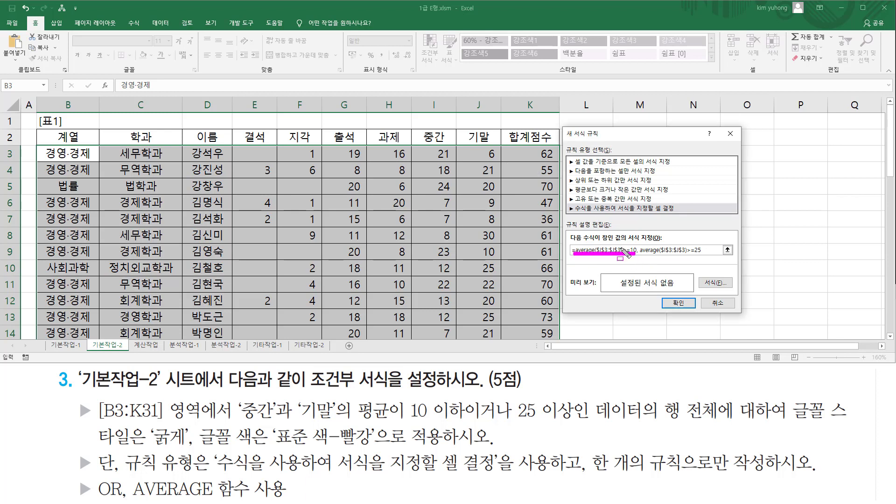
drag(641, 256, 698, 256)
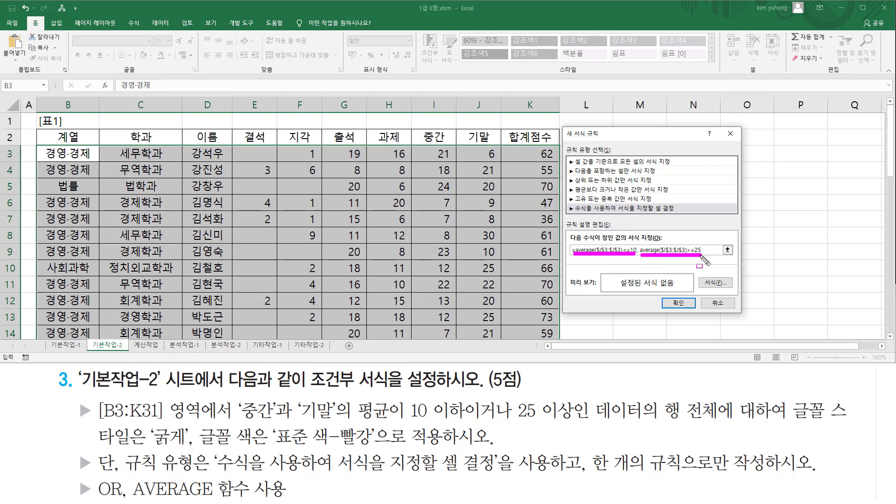
key(Escape)
Step: Wrap both AVERAGE conditions of the rule formula in a single OR function
click(576, 251)
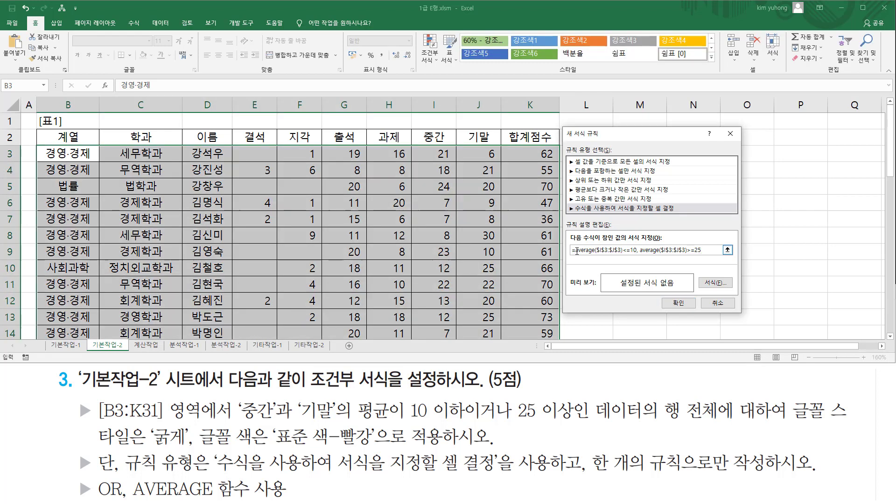
text(or()
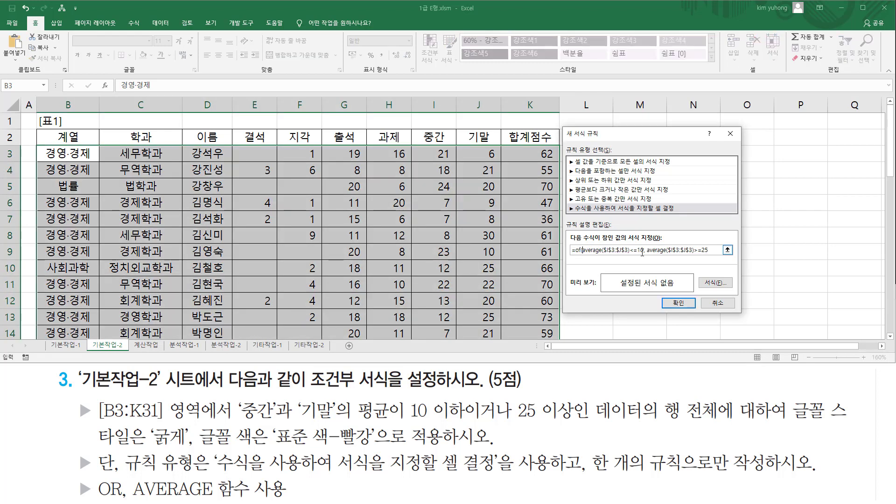
key(BackSpace)
key(BackSpace)
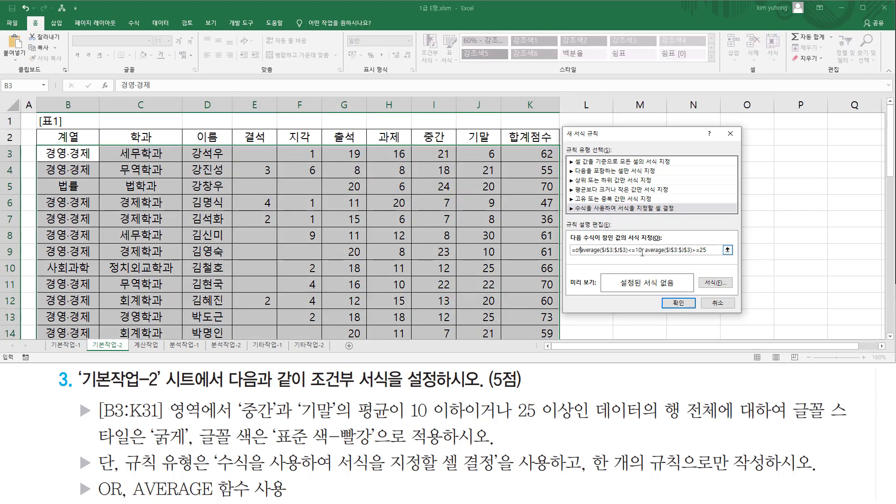
text(()
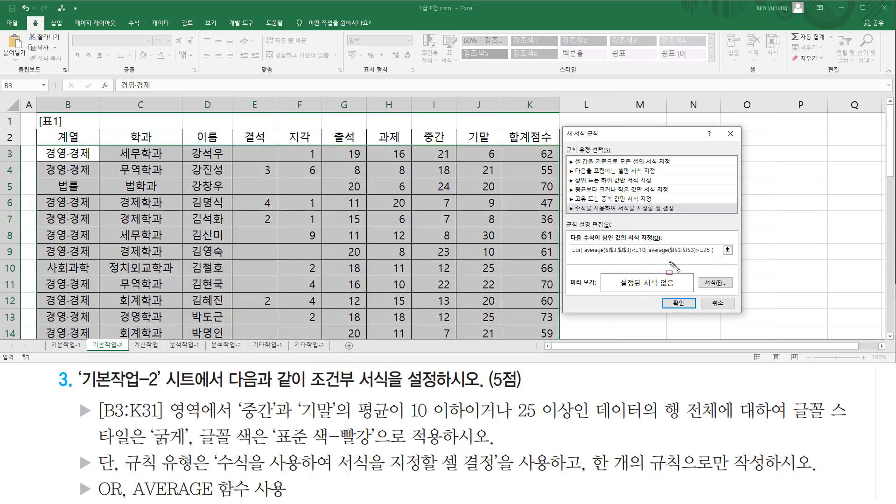
Step: Change both AVERAGE ranges in the rule formula to the mixed reference $I3:$J3 and select the whole formula
drag(664, 394, 718, 424)
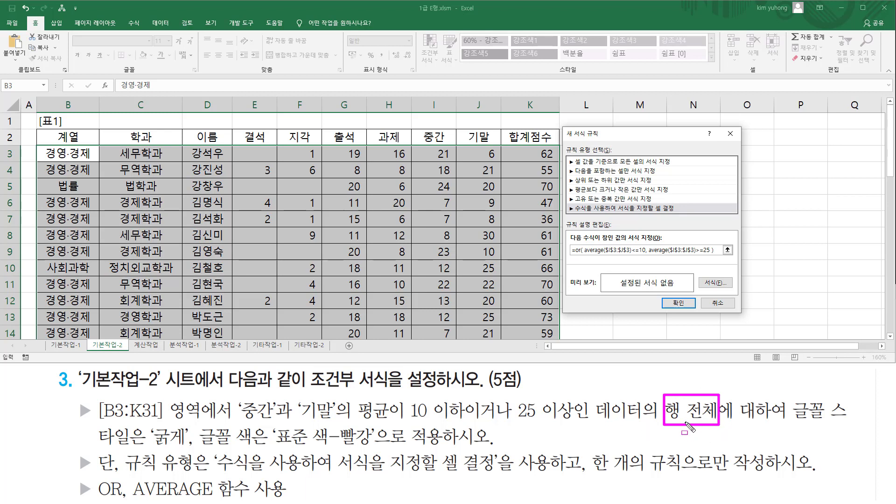
drag(665, 430, 716, 429)
drag(605, 256, 627, 252)
key(Escape)
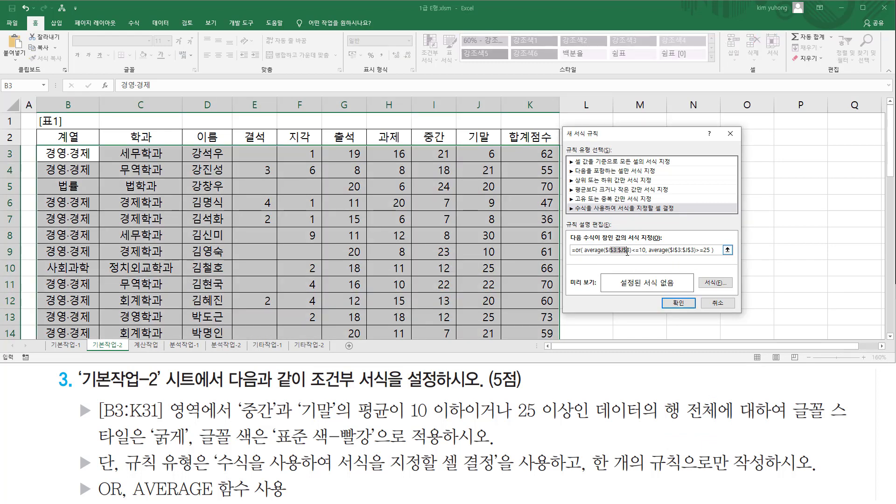
key(F4)
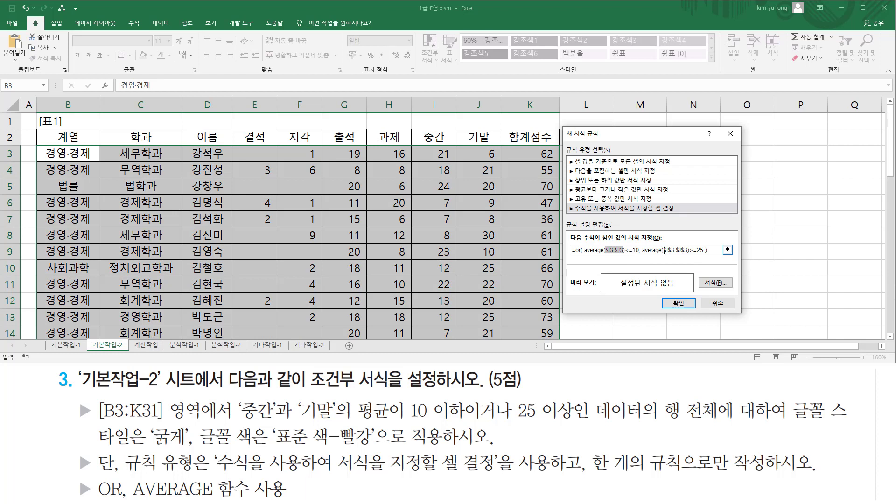
drag(665, 250, 687, 251)
key(F4)
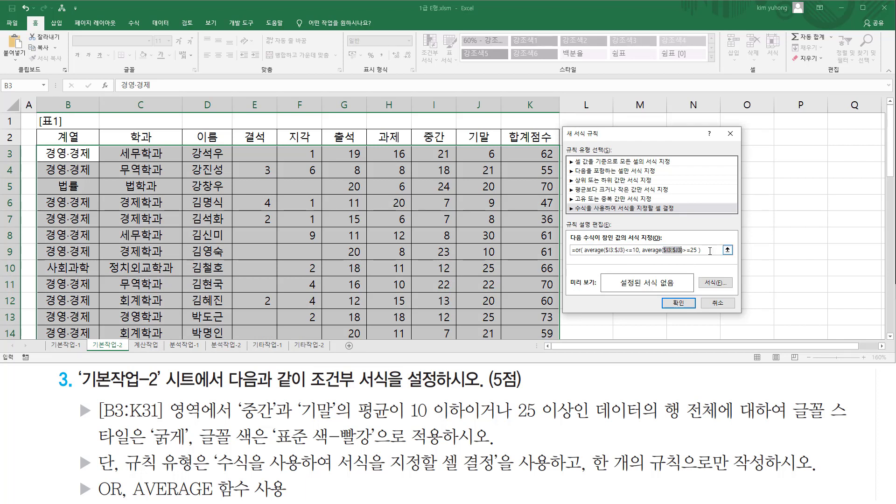
key(ctrl+a)
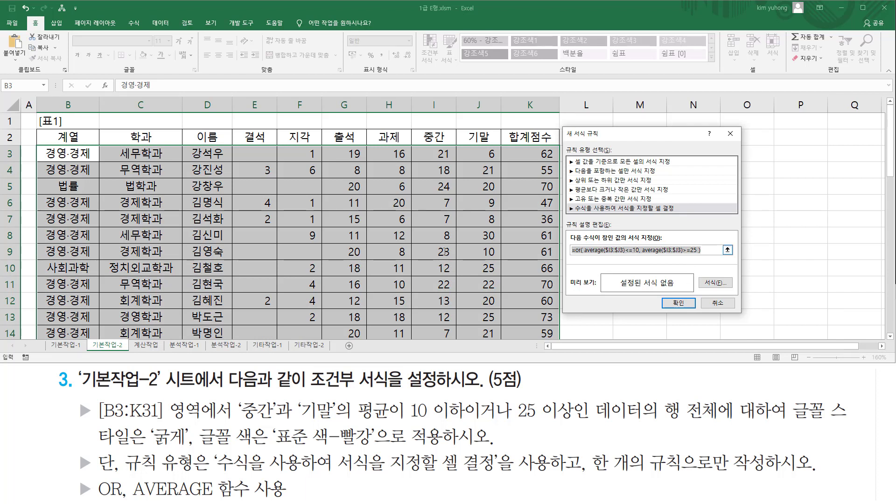
Step: Set the rule's font style to 굵게 and its color to standard red, apply the rule, and deselect the table range
click(708, 284)
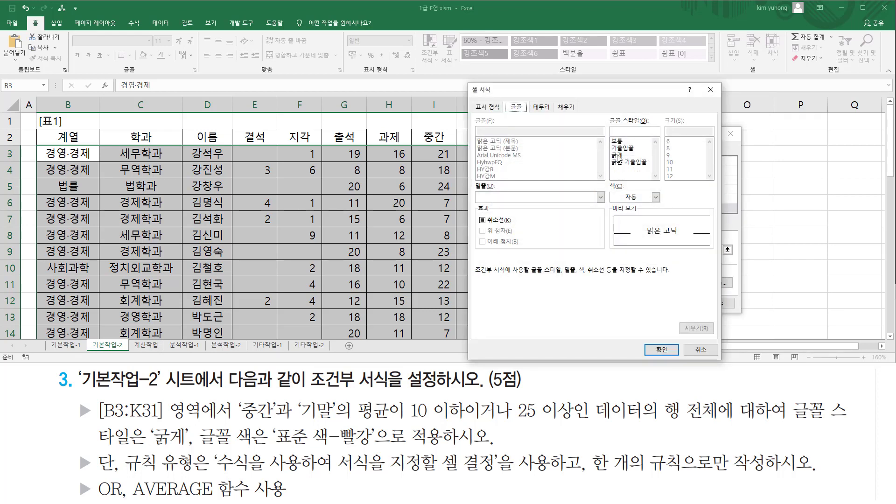
click(617, 155)
click(633, 197)
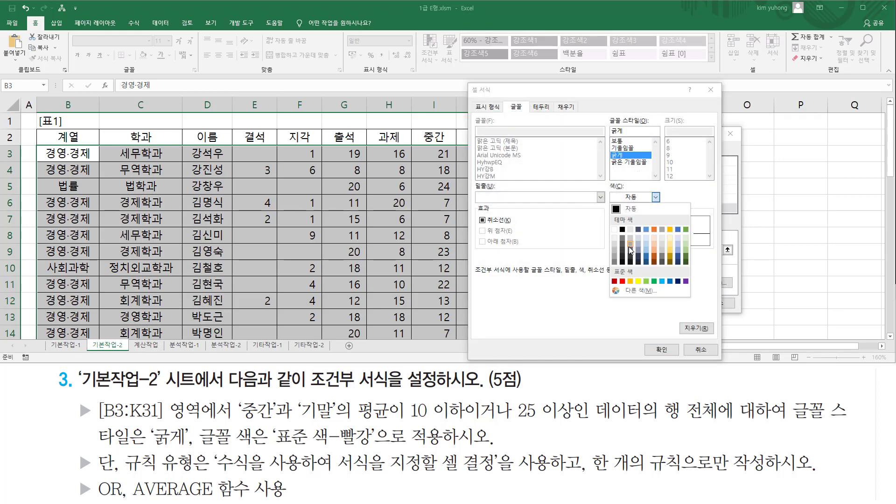
click(623, 282)
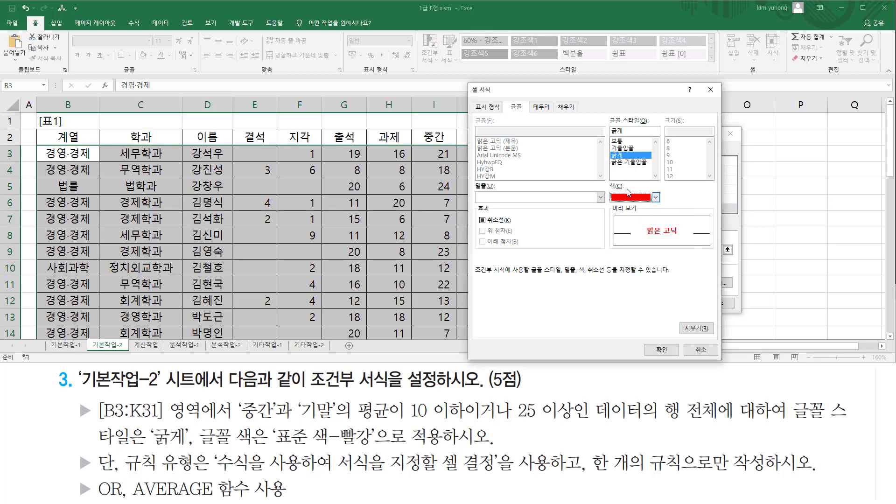
click(661, 349)
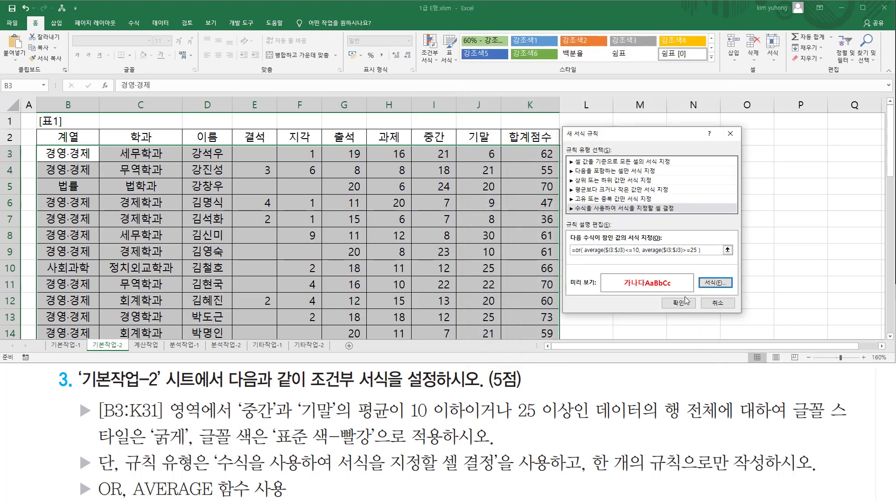
click(685, 302)
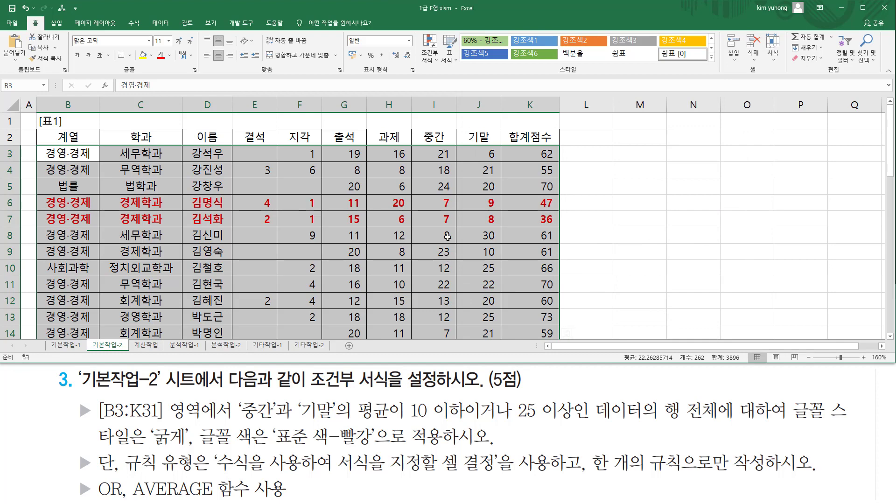
scroll(439, 213, down, 8)
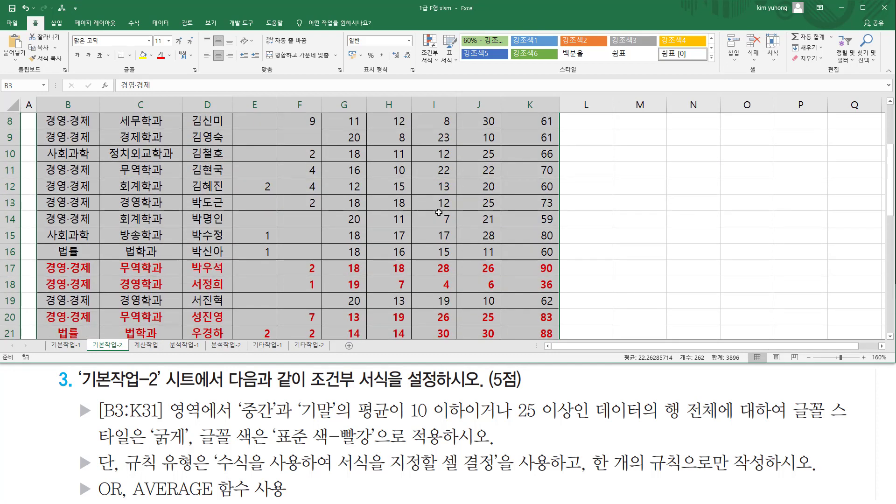
scroll(439, 213, up, 5)
scroll(439, 213, up, 4)
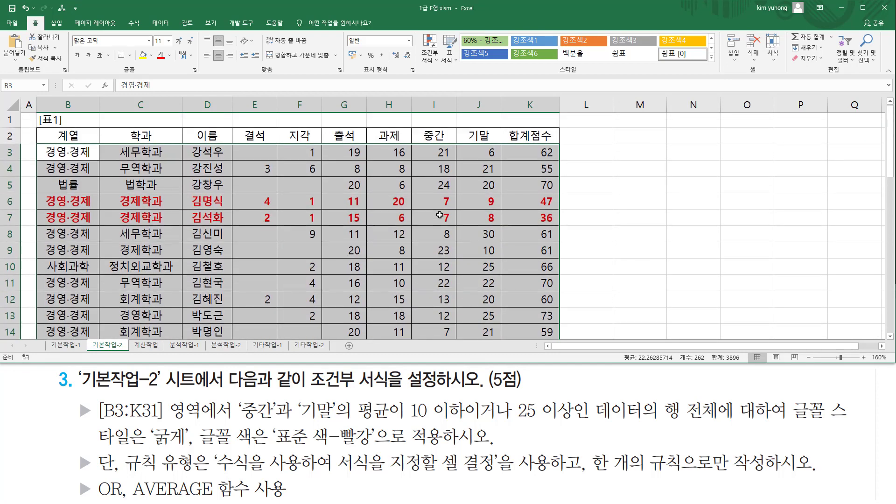
click(207, 124)
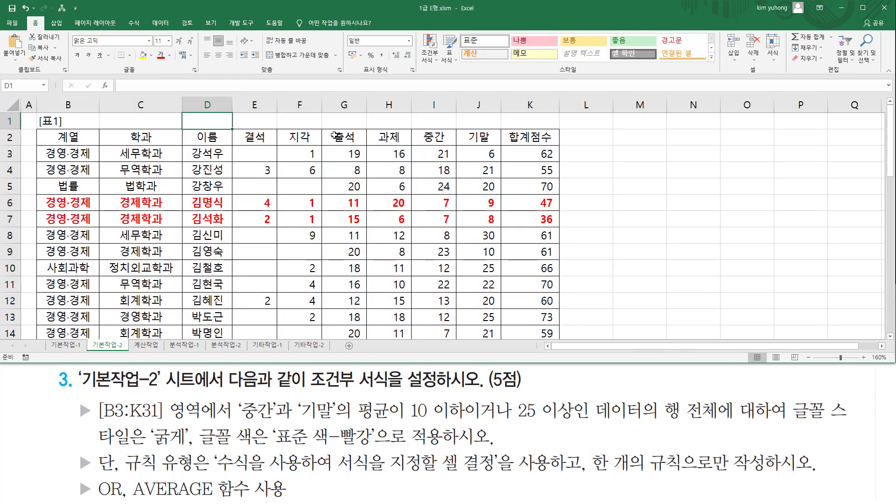
Step: Enter the rule formula in L2 as plain text with a leading apostrophe: =or( average($I3:$J3)<=10, average($I3:$J3)>=25 )
click(591, 134)
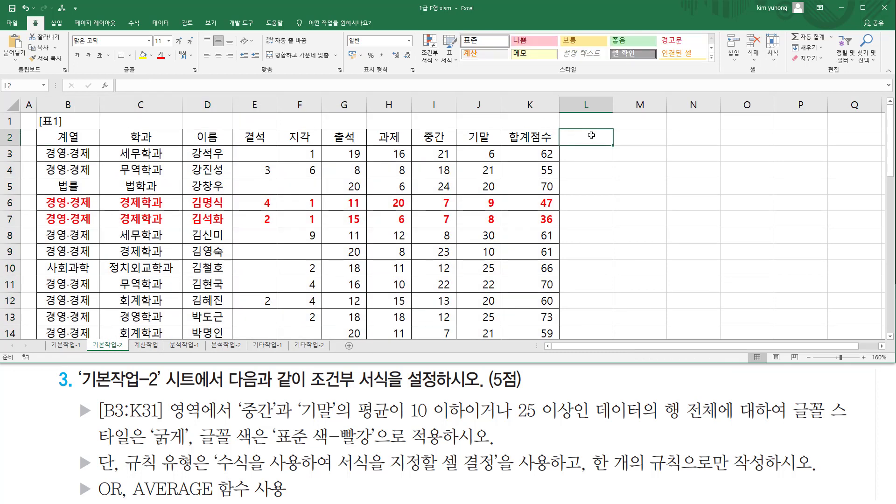
double_click(593, 136)
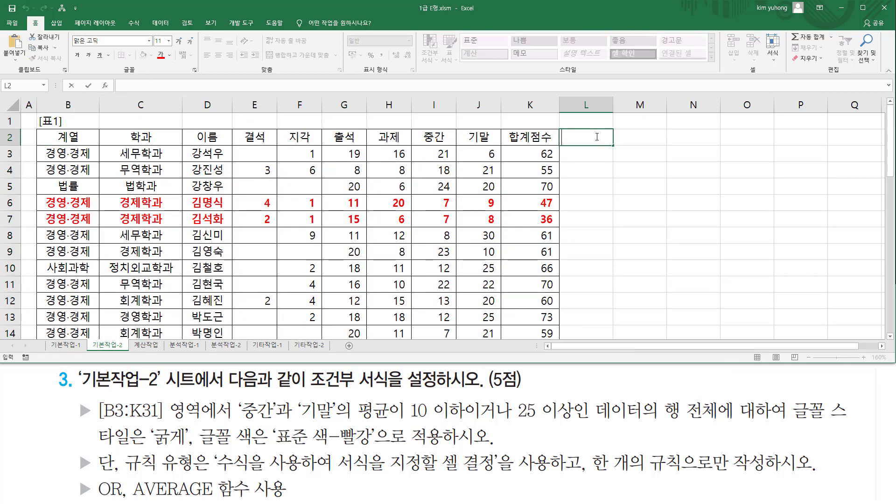
text(')
text(=or( average($I3:$J3)<=10, average($I3:$J3)>=25 ))
click(647, 195)
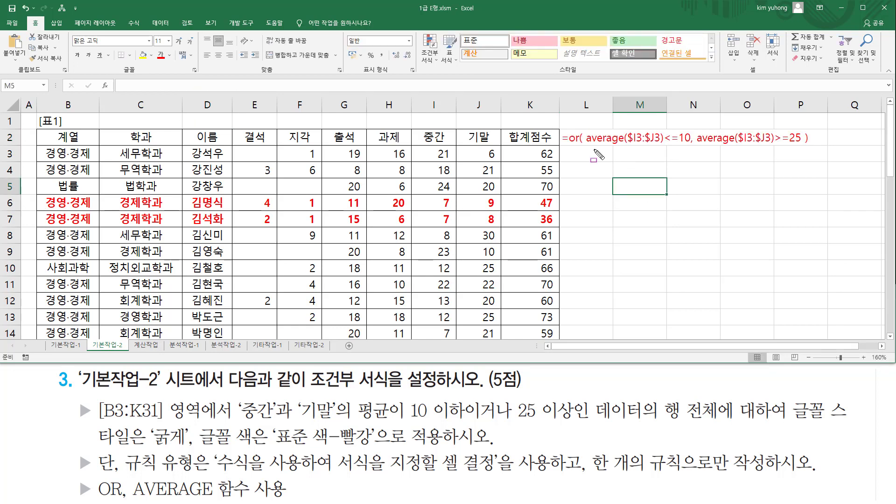
drag(586, 146, 799, 146)
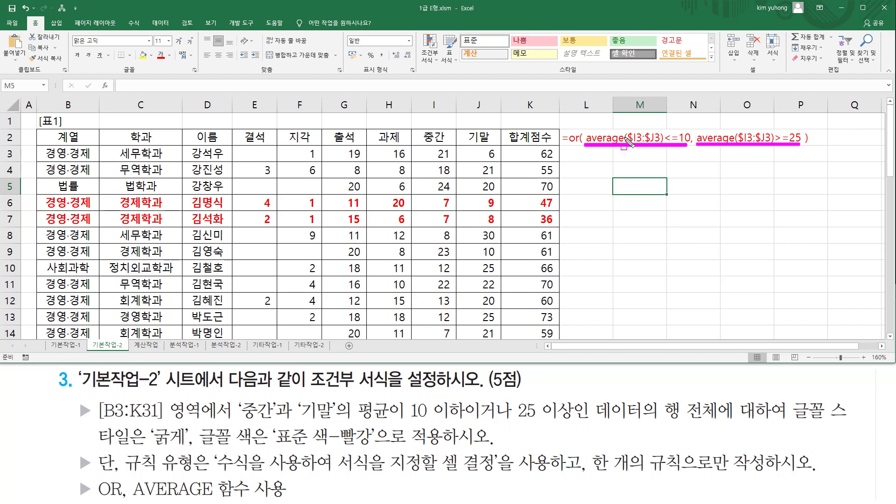
drag(592, 122, 636, 145)
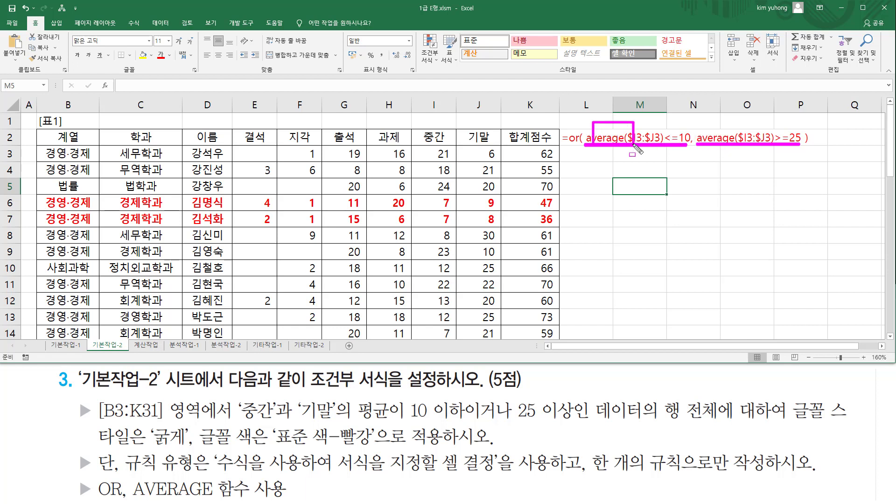
mouse_move(711, 131)
mouse_down()
mouse_move(755, 151)
mouse_move(799, 146)
mouse_up()
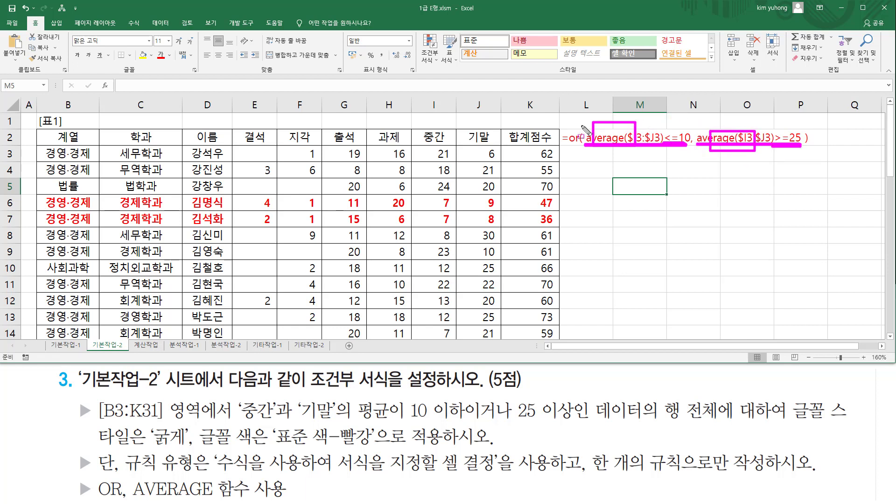
drag(568, 145, 580, 145)
key(Escape)
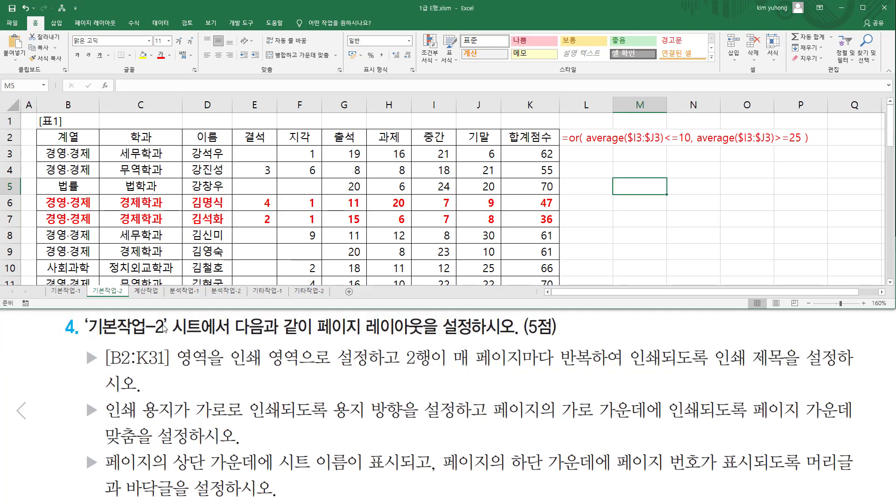
drag(88, 341, 162, 341)
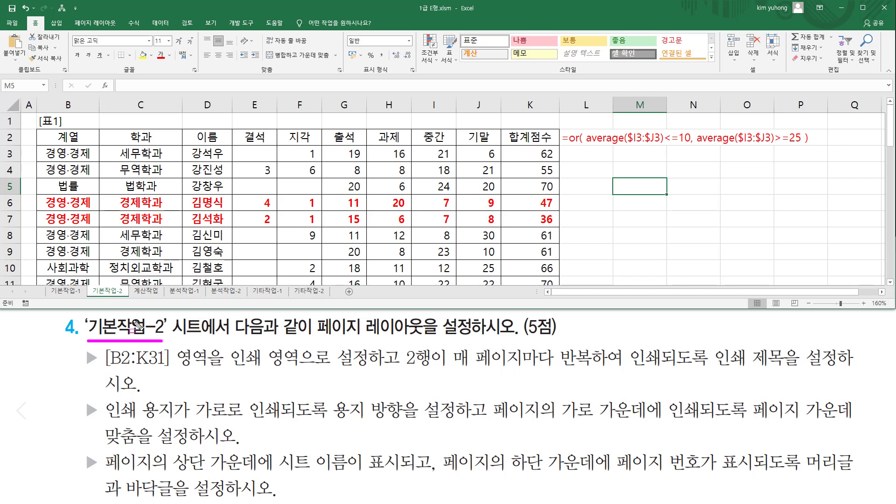
drag(89, 282, 119, 297)
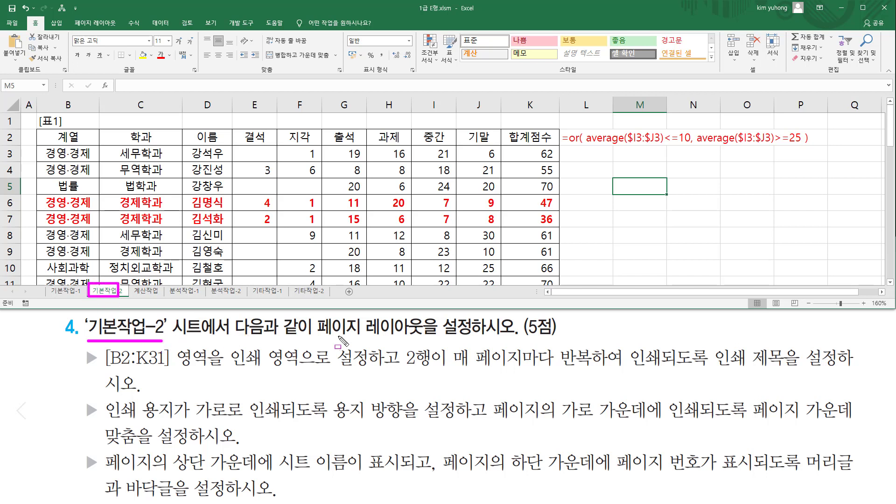
drag(317, 338, 473, 339)
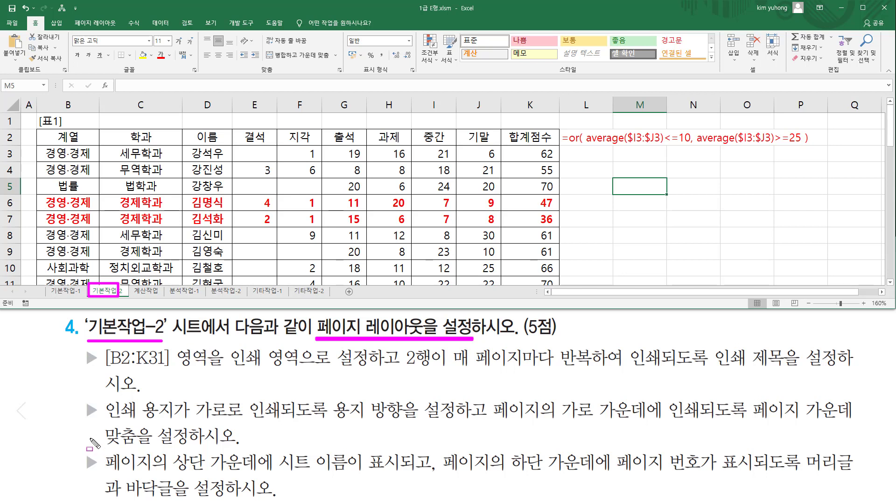
key(Escape)
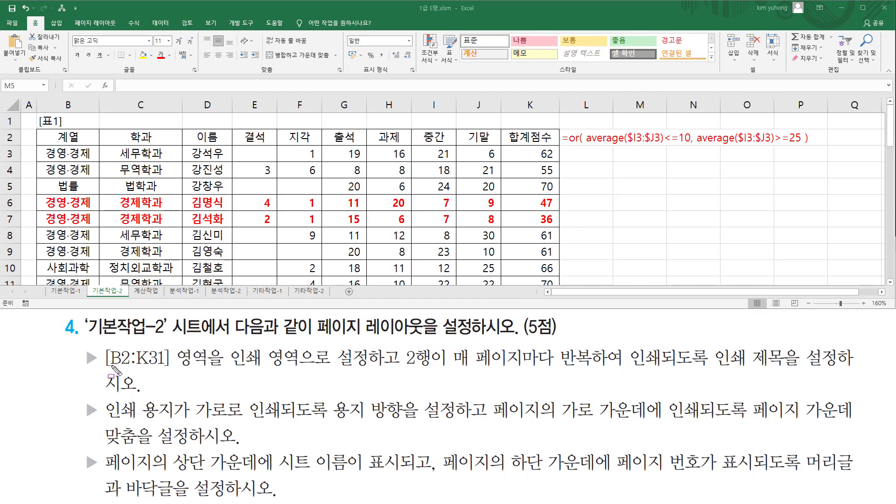
key(ctrl+2)
mouse_move(106, 369)
mouse_down()
mouse_move(166, 370)
mouse_move(172, 346)
mouse_up()
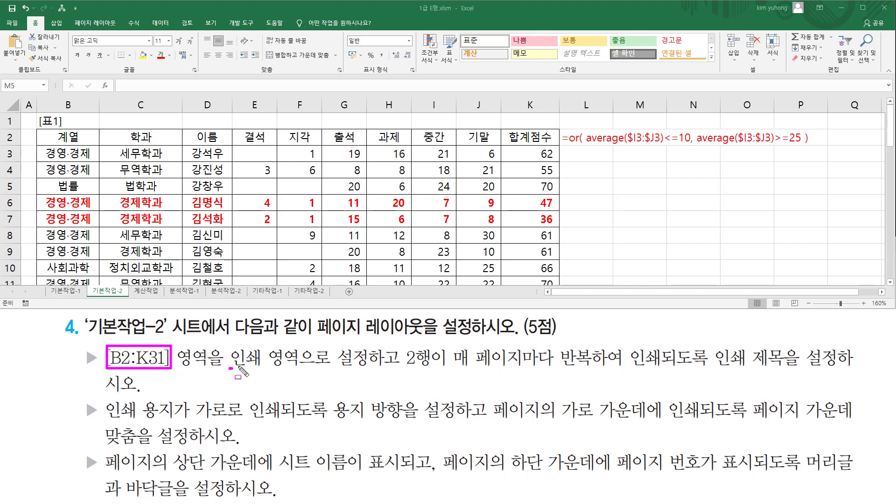
drag(239, 369, 367, 368)
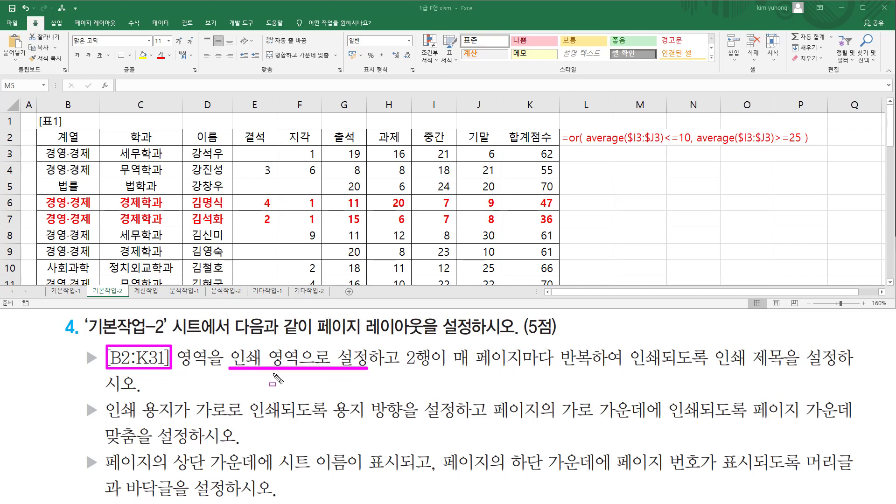
key(Escape)
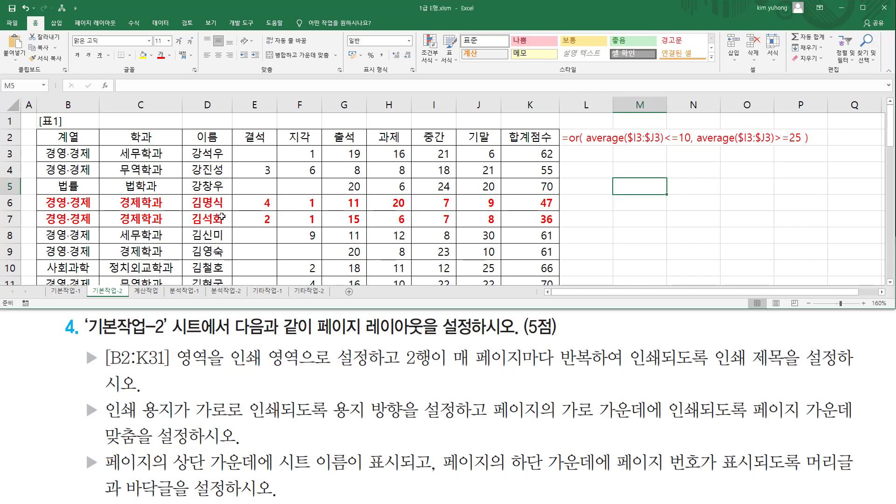
Step: Open the full 페이지 설정 dialog for the 기본작업-2 sheet and reposition it clear of the table
click(102, 27)
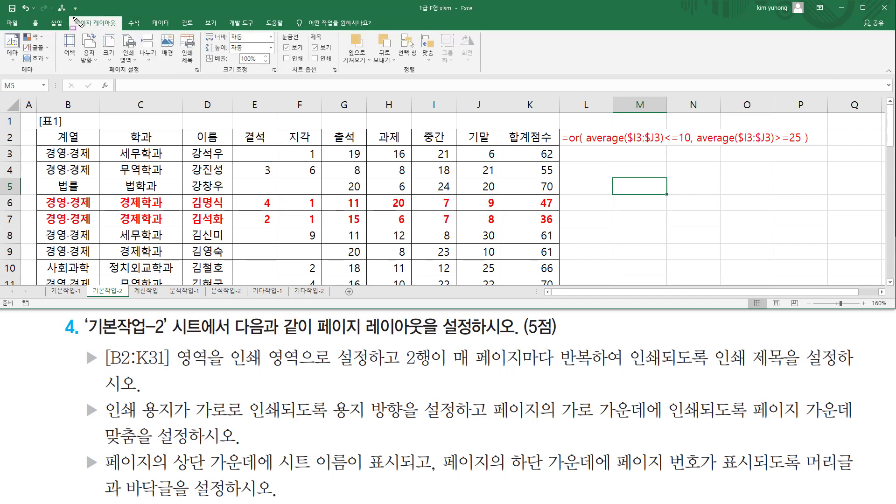
drag(73, 17, 116, 29)
drag(189, 62, 206, 78)
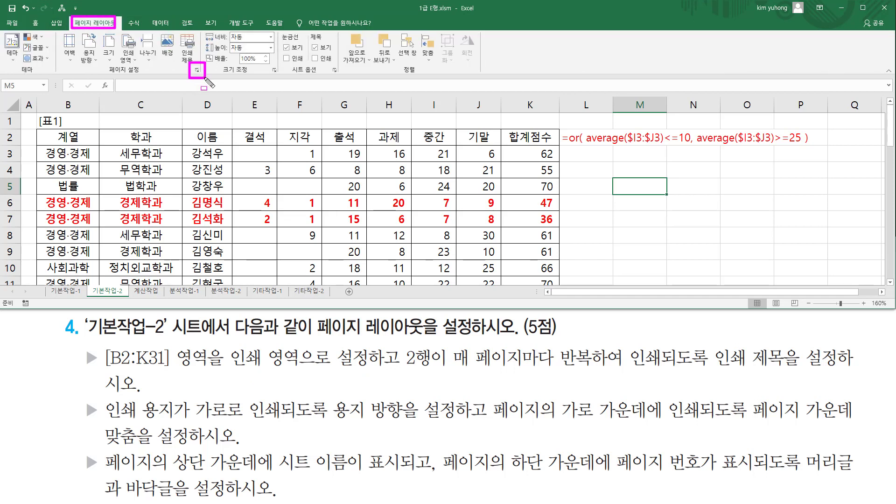
click(196, 70)
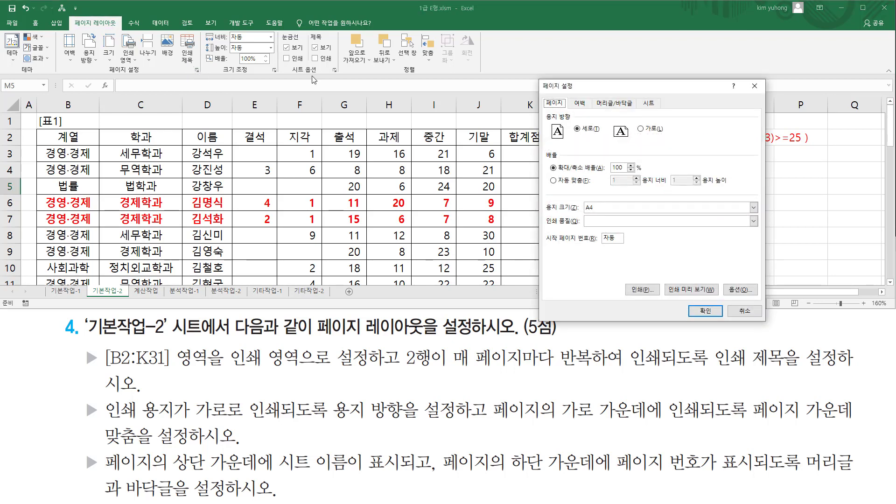
drag(596, 92, 640, 52)
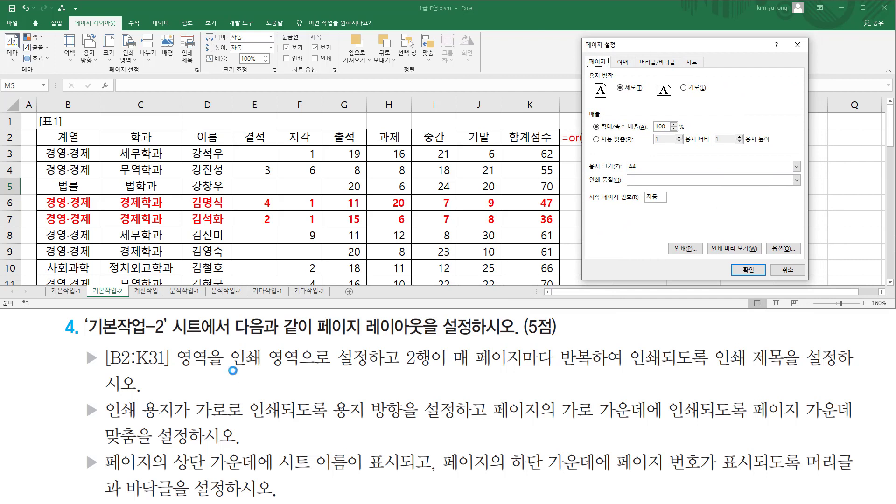
Step: Set the sheet's print area to $B$2:$K$31 in the page setup
drag(230, 368, 297, 368)
drag(681, 53, 706, 68)
click(695, 64)
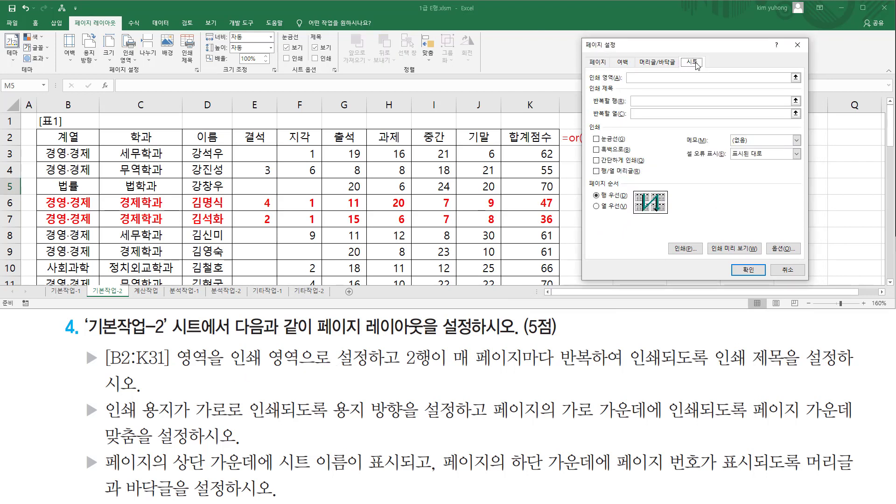
click(645, 78)
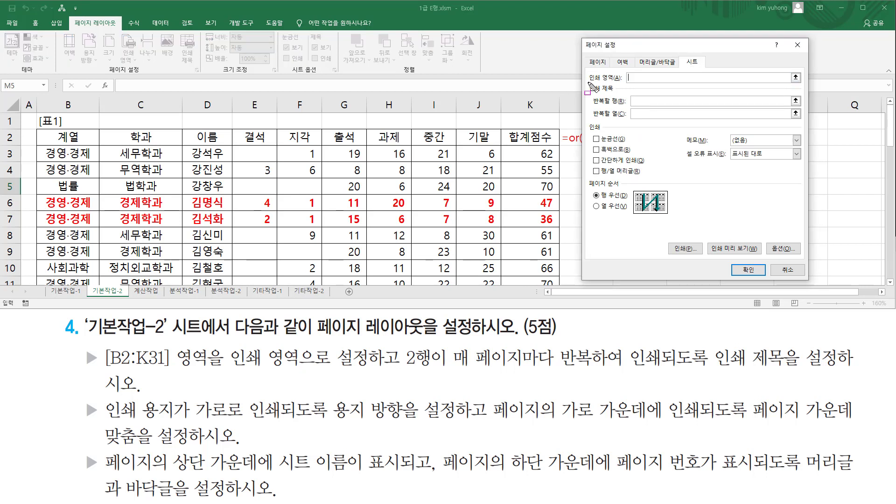
drag(589, 82, 630, 82)
key(Escape)
drag(70, 137, 534, 252)
scroll(509, 191, up, 7)
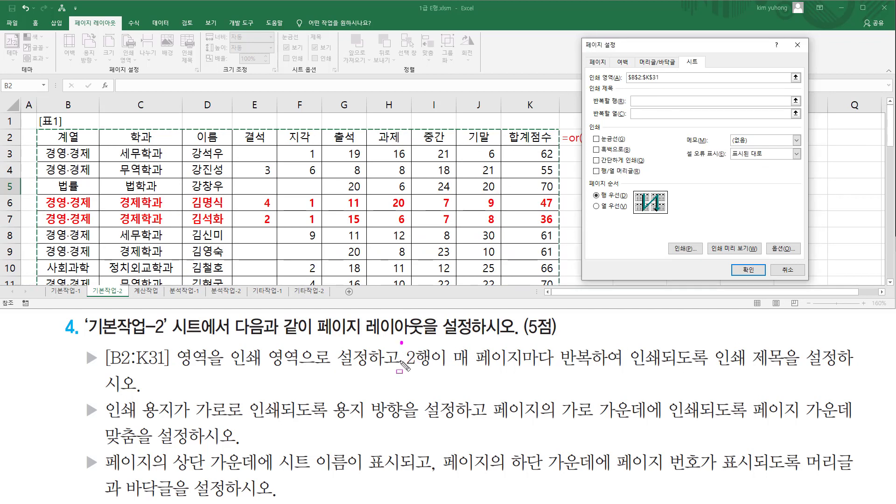
drag(403, 342, 403, 378)
mouse_move(404, 369)
mouse_down()
mouse_move(447, 369)
mouse_move(453, 358)
mouse_move(595, 371)
mouse_move(835, 370)
mouse_up()
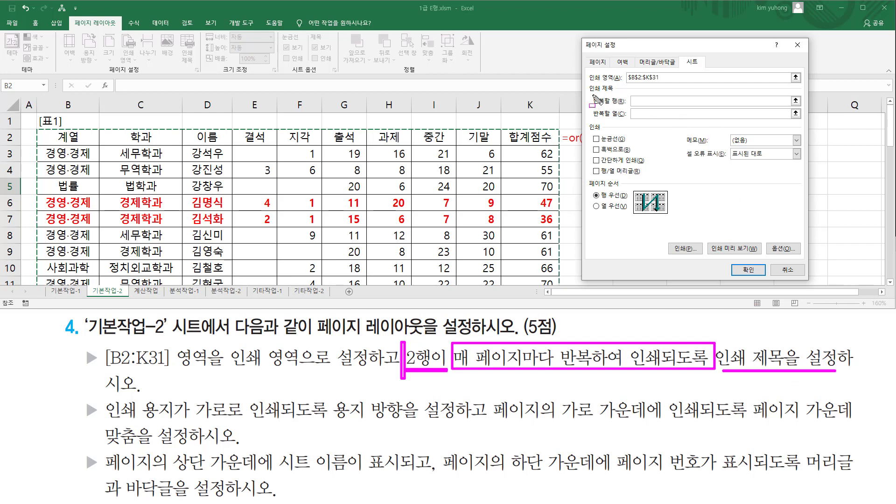
Step: Set row 2 ($2:$2) as the title row repeated on every printed page
mouse_move(590, 92)
mouse_down()
mouse_move(616, 91)
mouse_move(635, 113)
mouse_move(653, 110)
mouse_up()
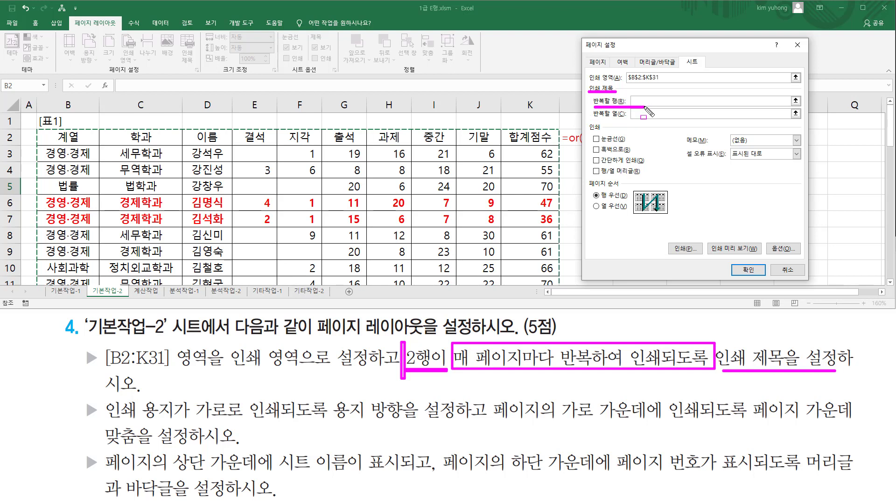
key(Escape)
click(653, 100)
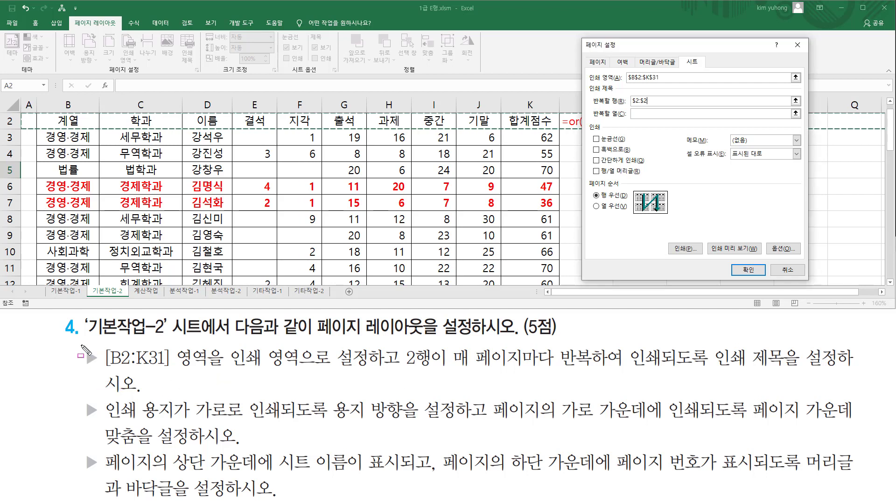
Step: Set the sheet's paper orientation to landscape (가로) in the page setup
mouse_move(81, 346)
mouse_down()
mouse_move(681, 382)
mouse_move(847, 382)
mouse_up()
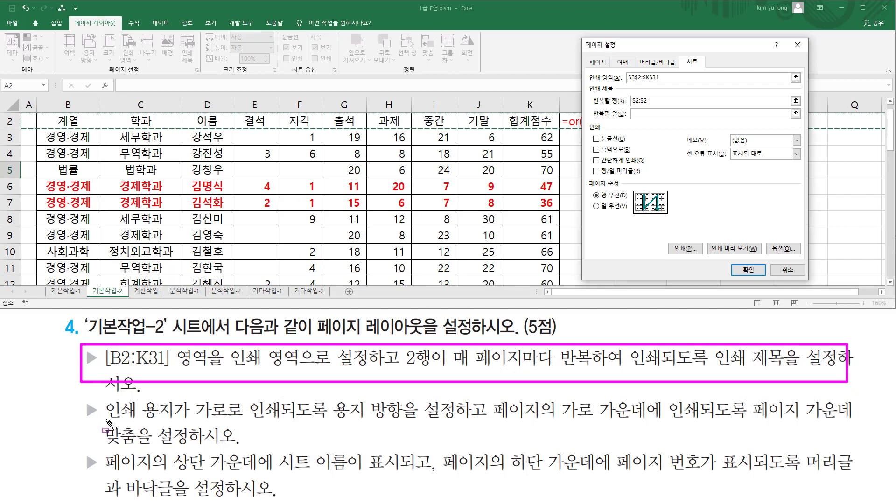
drag(105, 419, 451, 424)
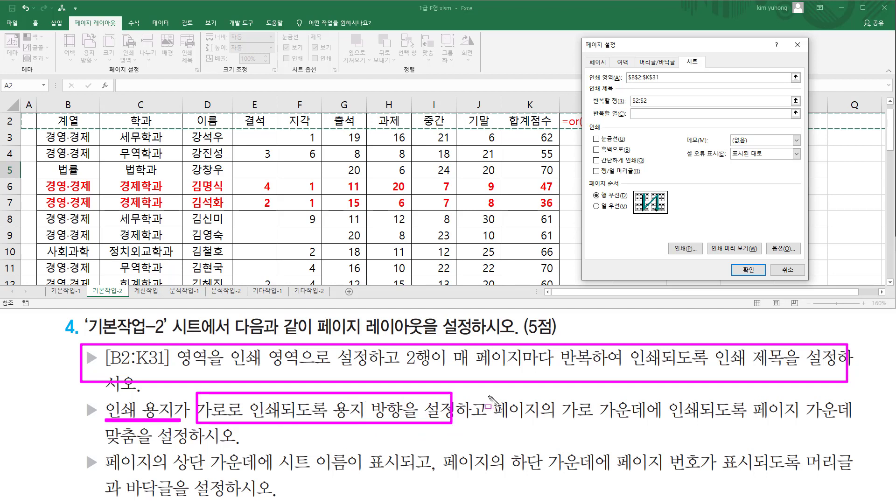
drag(488, 393, 489, 434)
drag(585, 54, 611, 69)
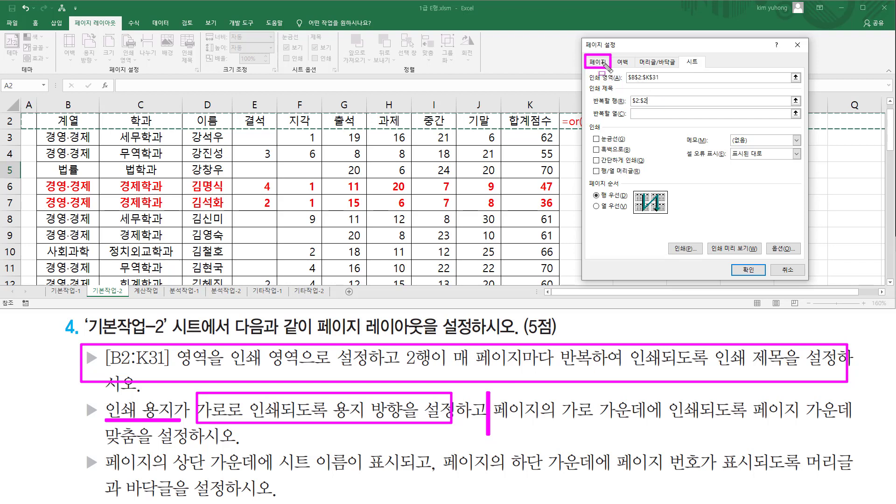
click(602, 62)
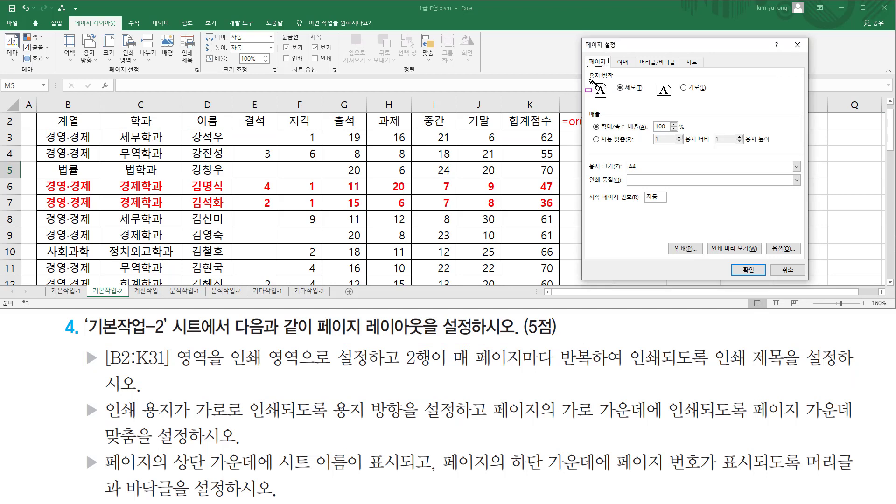
drag(588, 79, 618, 79)
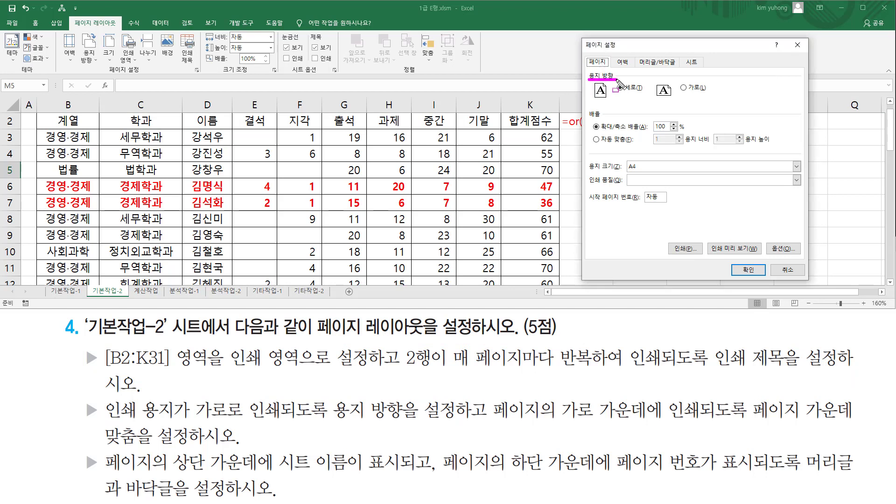
click(683, 87)
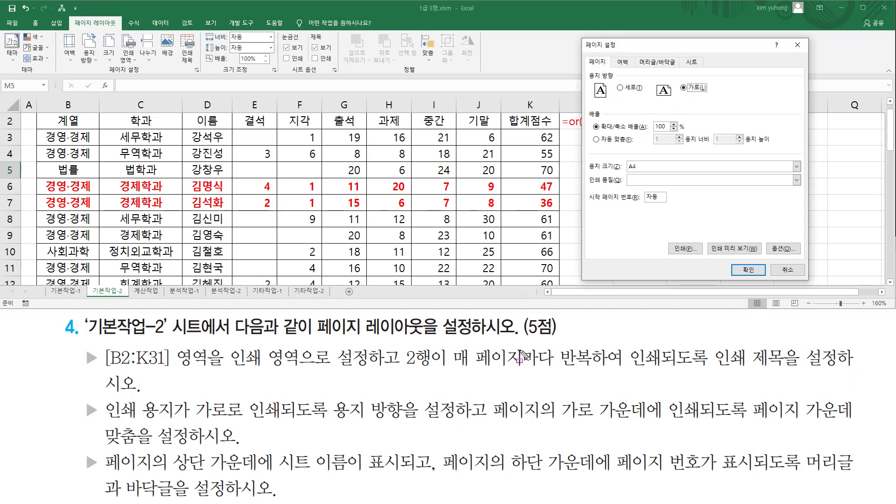
Step: Center the printed content horizontally on the page by enabling 가로 under 페이지 가운데 맞춤
drag(487, 393, 486, 427)
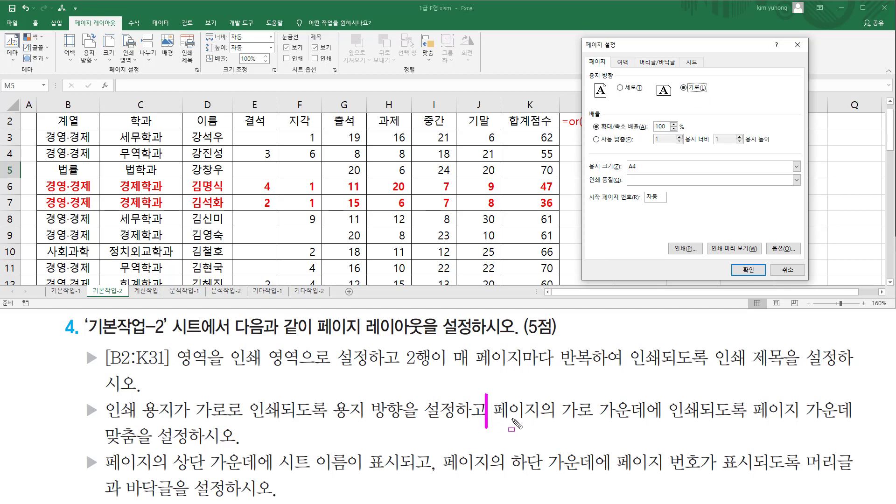
drag(565, 423, 705, 424)
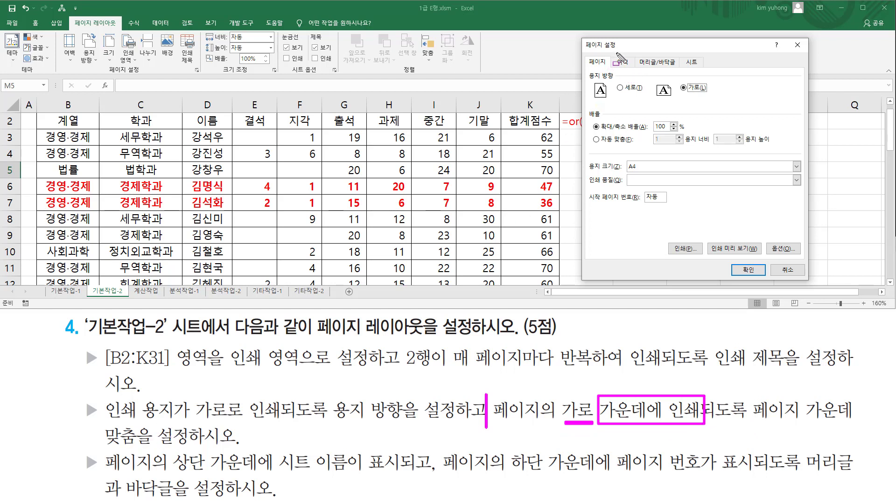
drag(616, 53, 630, 69)
key(Escape)
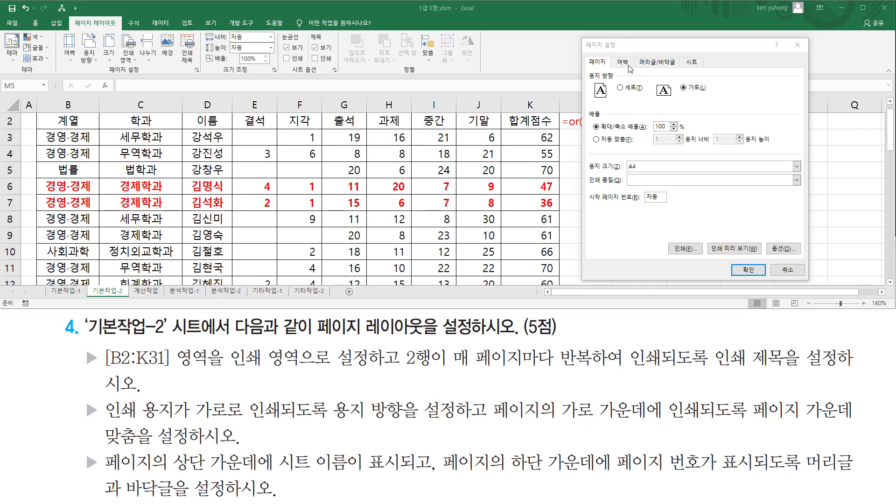
click(627, 64)
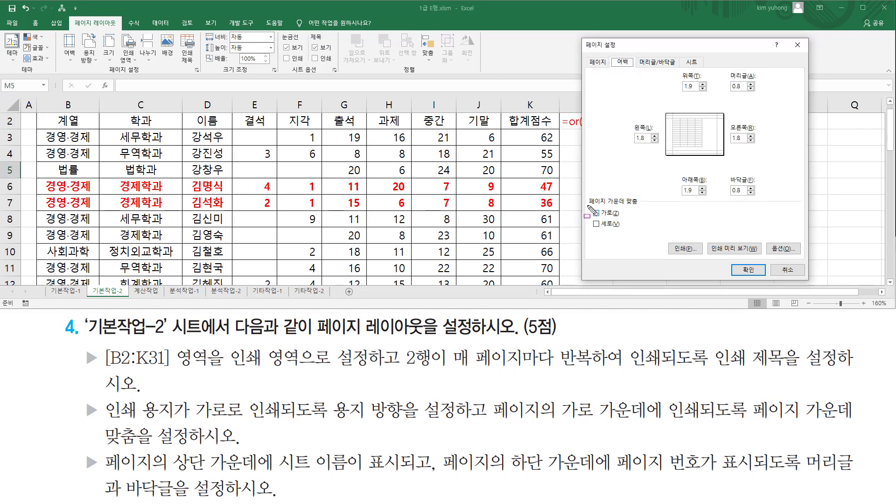
mouse_move(588, 207)
mouse_down()
mouse_move(642, 205)
mouse_move(644, 194)
mouse_up()
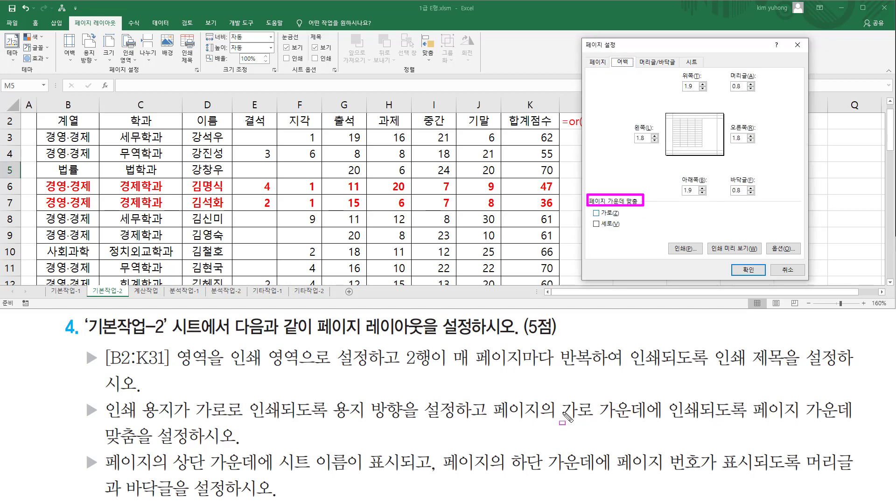
mouse_move(560, 395)
mouse_down()
mouse_move(570, 414)
mouse_move(603, 423)
mouse_move(657, 423)
mouse_up()
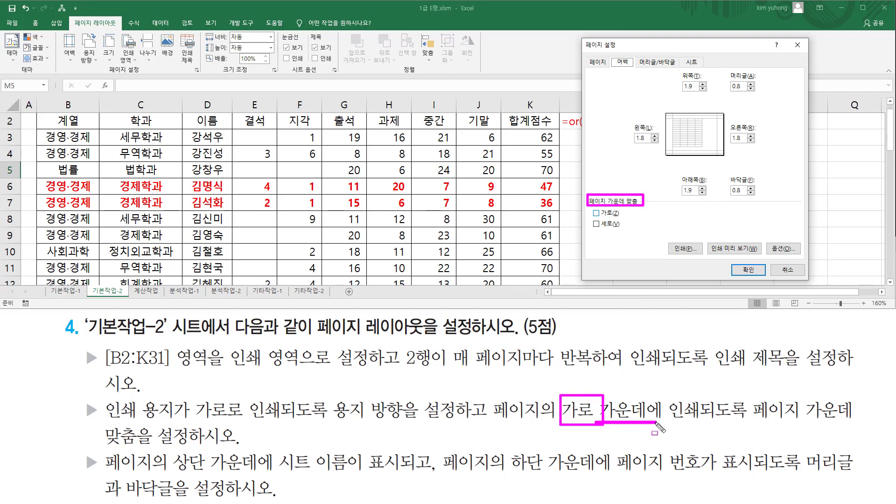
drag(589, 218, 625, 218)
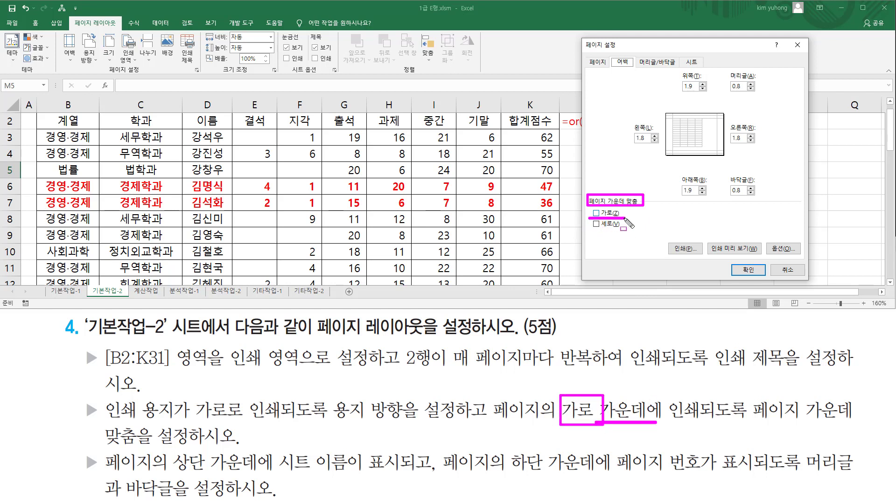
key(Escape)
click(602, 216)
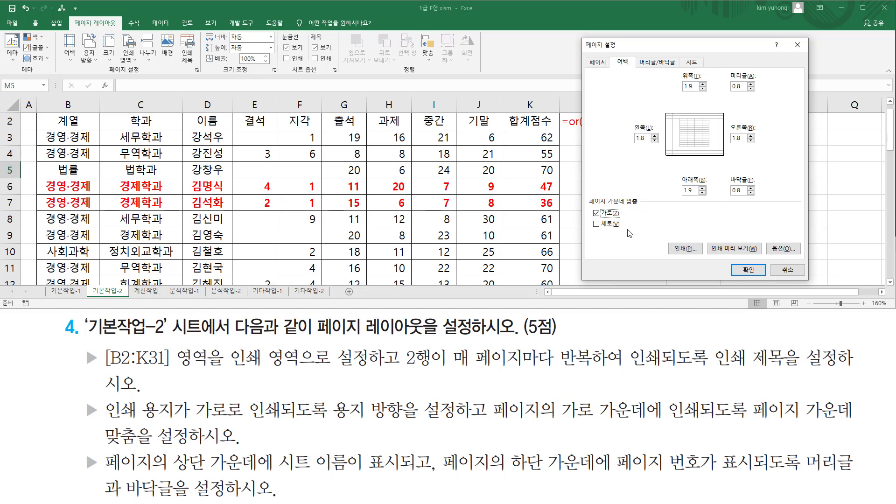
key(ctrl+2)
mouse_move(83, 398)
mouse_down()
mouse_move(863, 442)
mouse_move(836, 443)
mouse_up()
key(e)
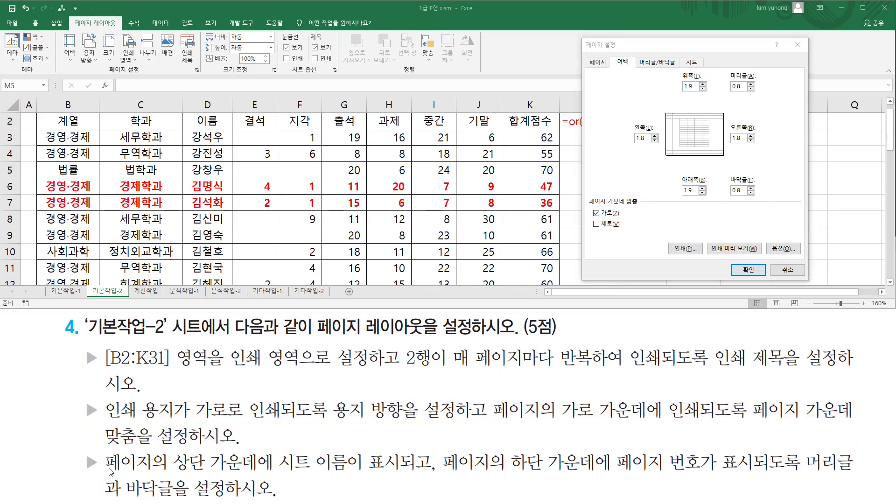
Step: Insert the sheet name code &[탭] in the center section of a custom header and confirm the header
mouse_move(82, 450)
mouse_down()
mouse_move(152, 494)
mouse_move(238, 473)
mouse_move(398, 474)
mouse_up()
mouse_move(441, 452)
mouse_down()
mouse_move(441, 463)
mouse_move(696, 475)
mouse_up()
drag(795, 448, 859, 480)
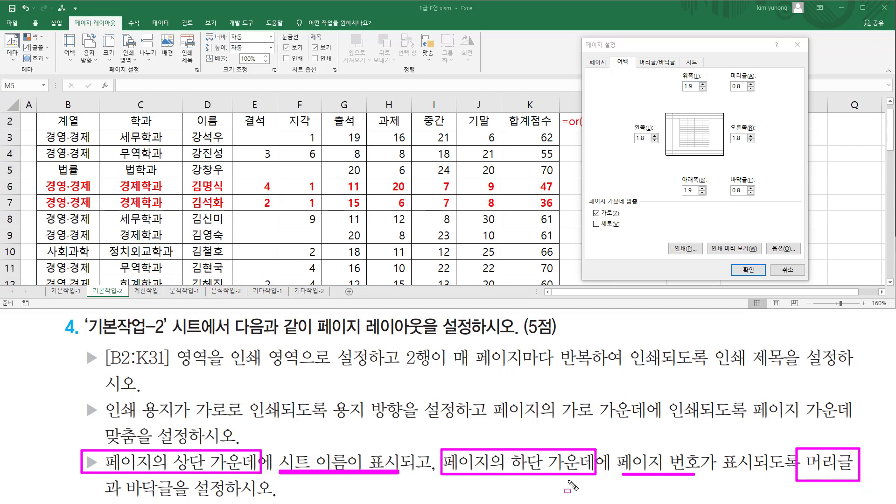
drag(108, 478, 192, 500)
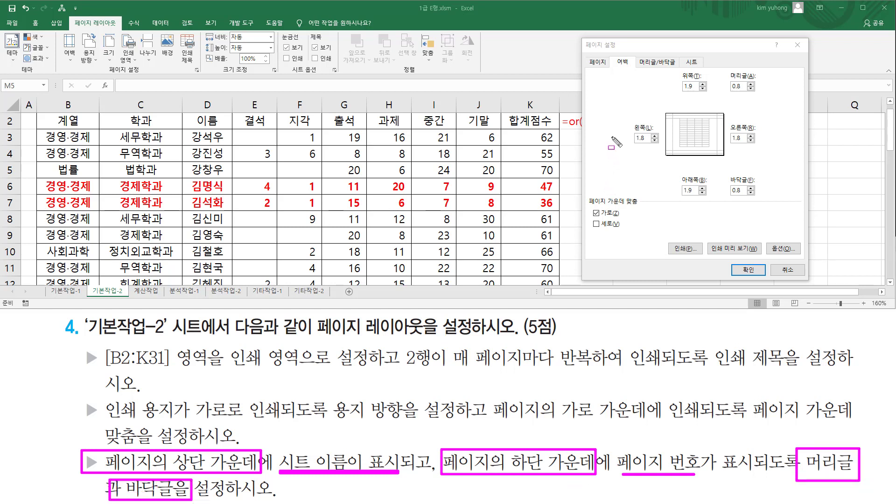
drag(639, 52, 678, 71)
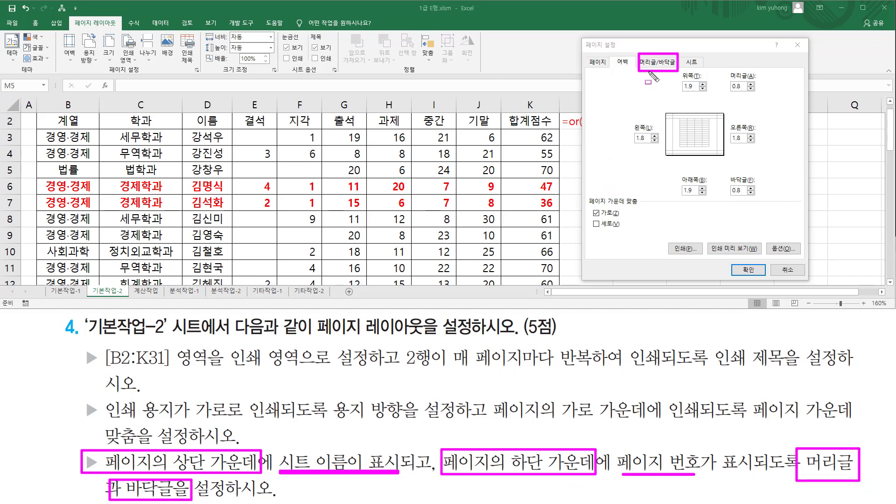
click(661, 64)
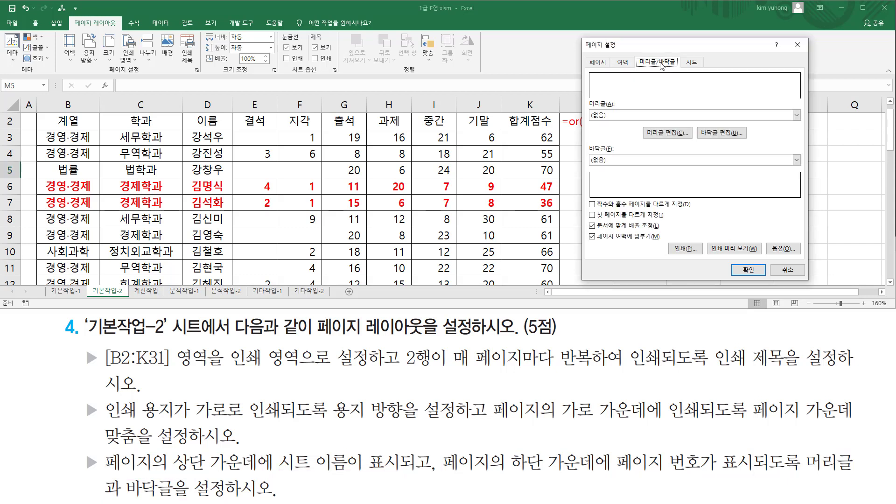
mouse_move(664, 135)
mouse_down()
mouse_move(647, 140)
mouse_move(695, 152)
mouse_up()
click(670, 138)
drag(112, 471, 168, 472)
mouse_move(178, 451)
mouse_down()
mouse_move(195, 473)
mouse_move(401, 472)
mouse_up()
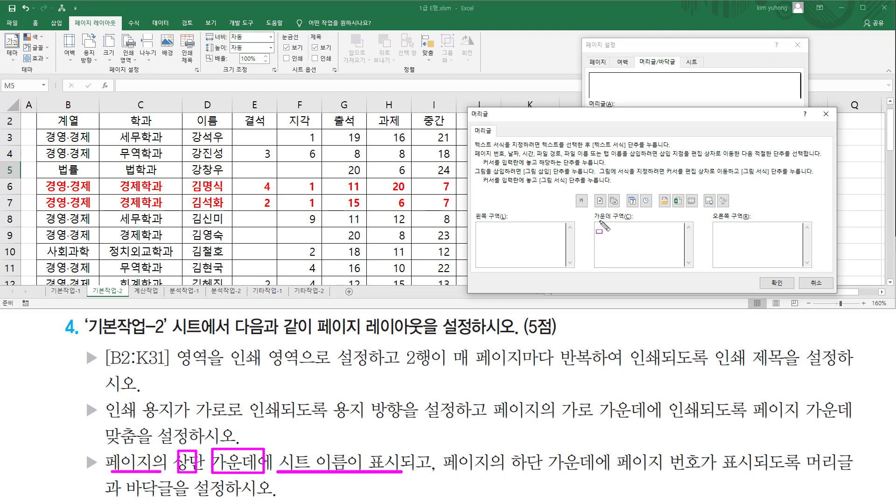
drag(600, 220, 683, 265)
click(658, 241)
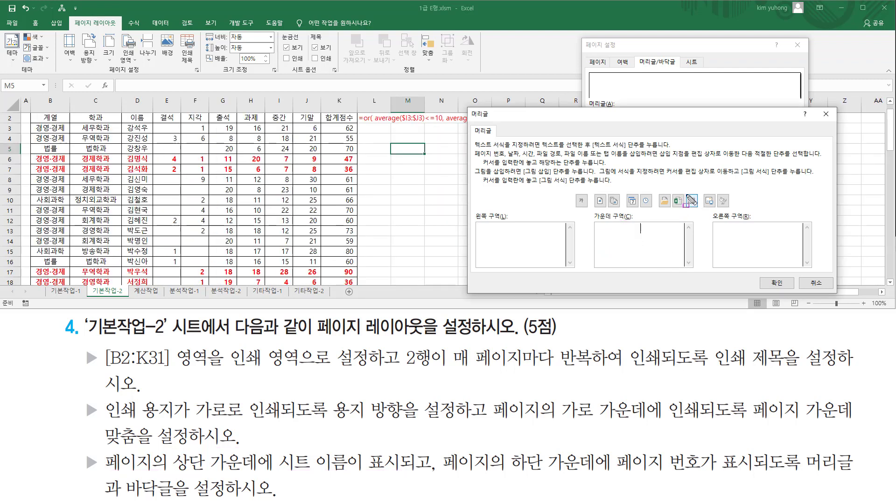
drag(685, 191, 700, 213)
key(Escape)
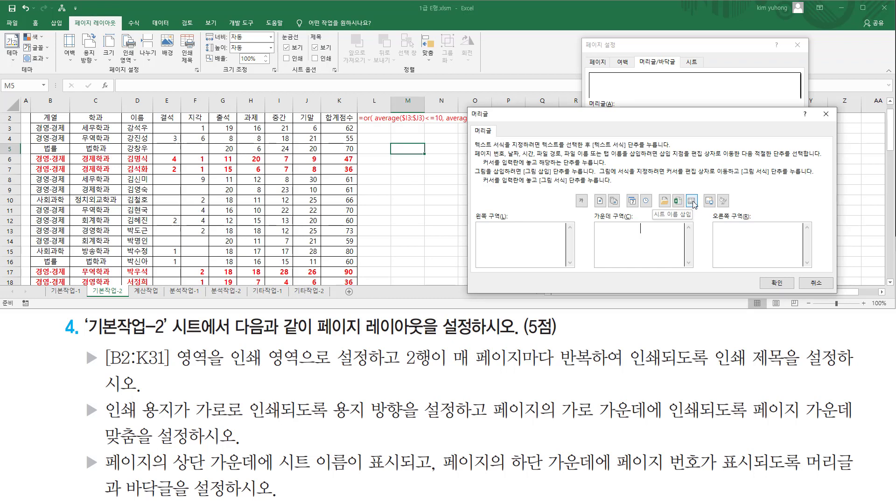
click(692, 202)
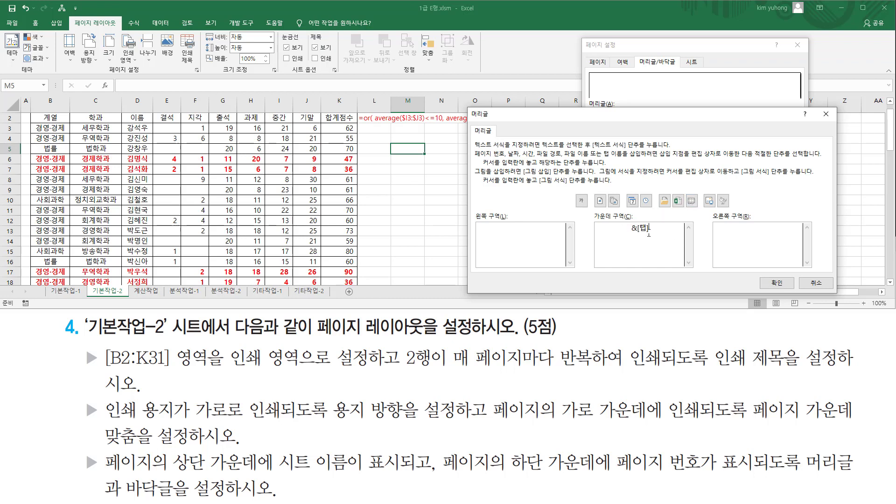
click(774, 284)
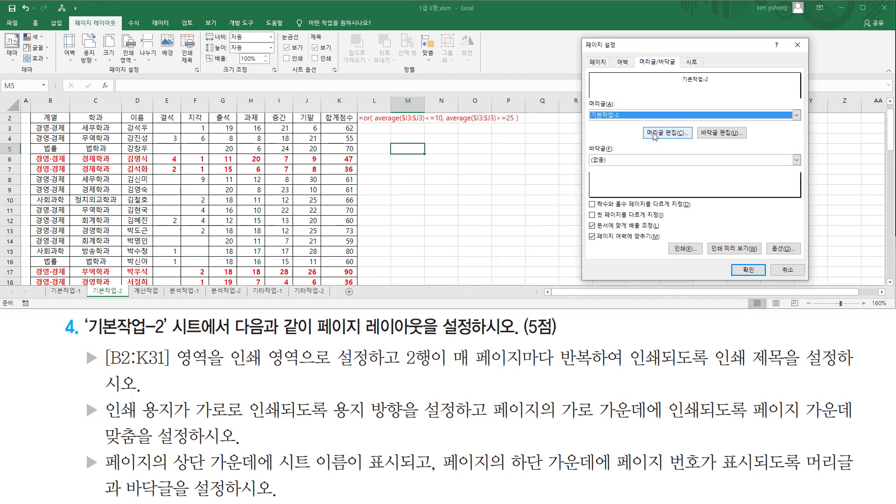
Step: Insert the page number in the center section of a custom footer and apply the page setup
click(714, 135)
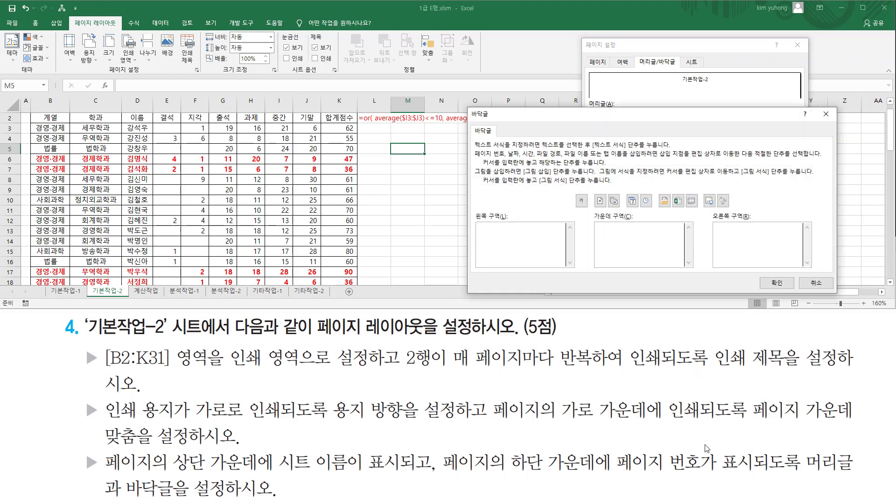
mouse_move(443, 474)
mouse_down()
mouse_move(597, 482)
mouse_move(718, 474)
mouse_up()
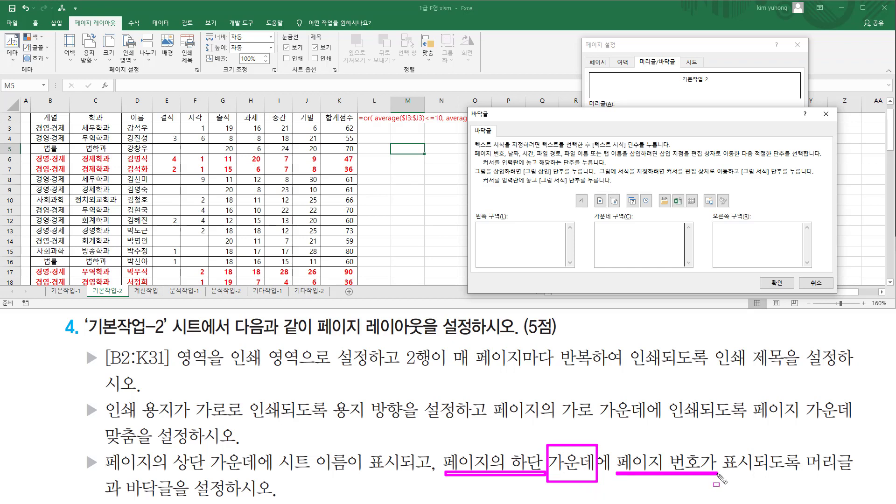
mouse_move(599, 222)
mouse_down()
mouse_move(625, 250)
mouse_move(685, 268)
mouse_up()
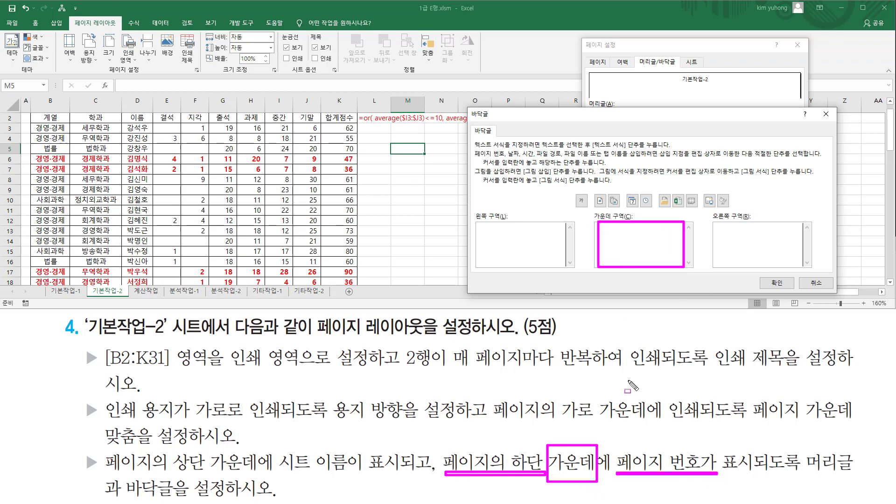
mouse_move(602, 189)
mouse_down()
mouse_move(595, 201)
mouse_move(605, 223)
mouse_up()
key(Escape)
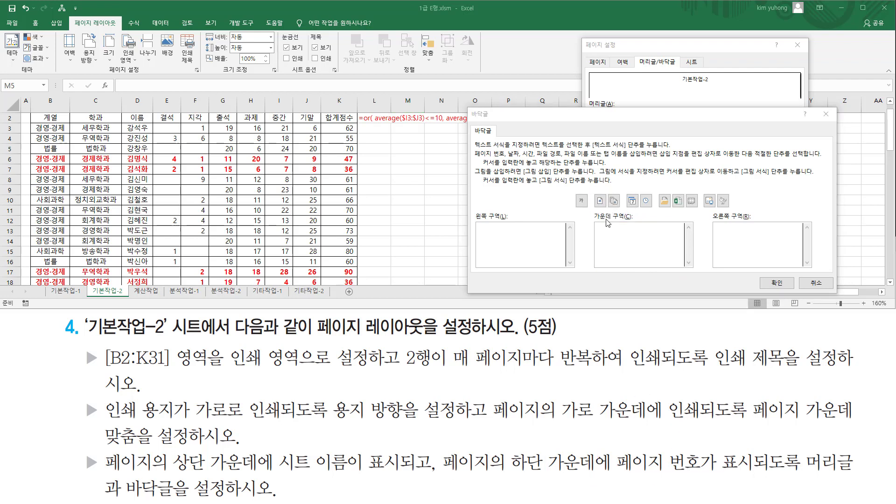
click(621, 235)
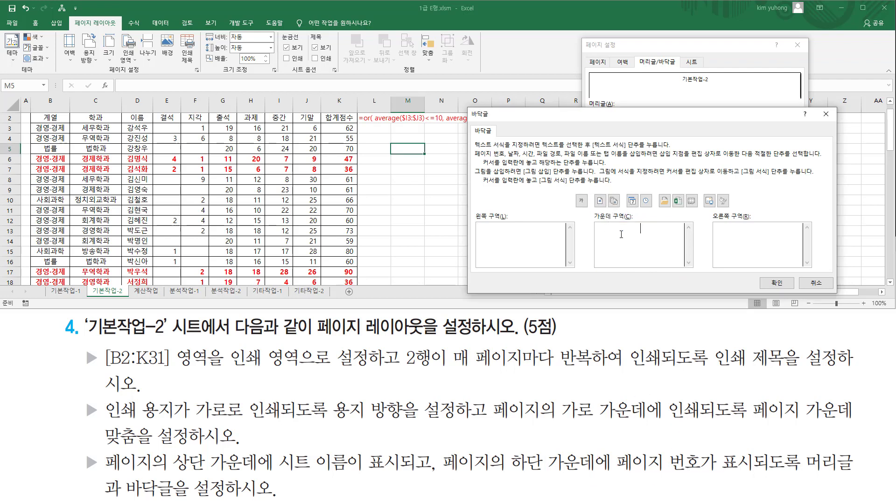
click(600, 201)
click(776, 283)
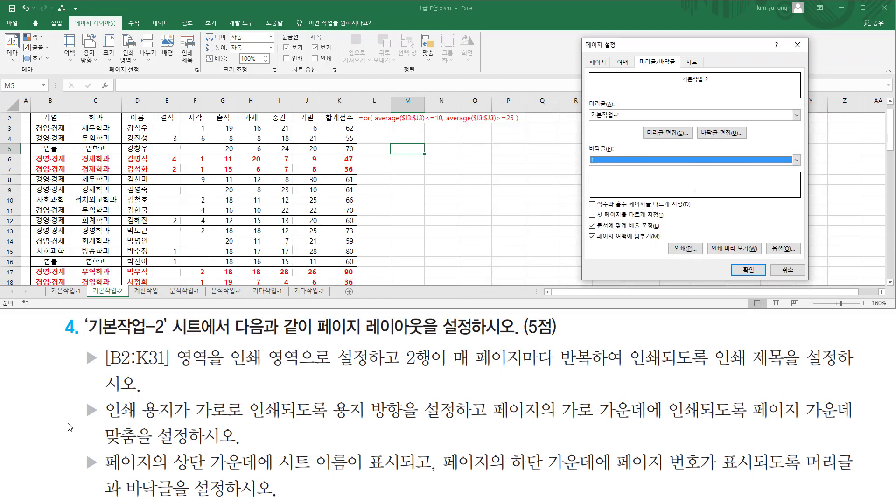
click(749, 270)
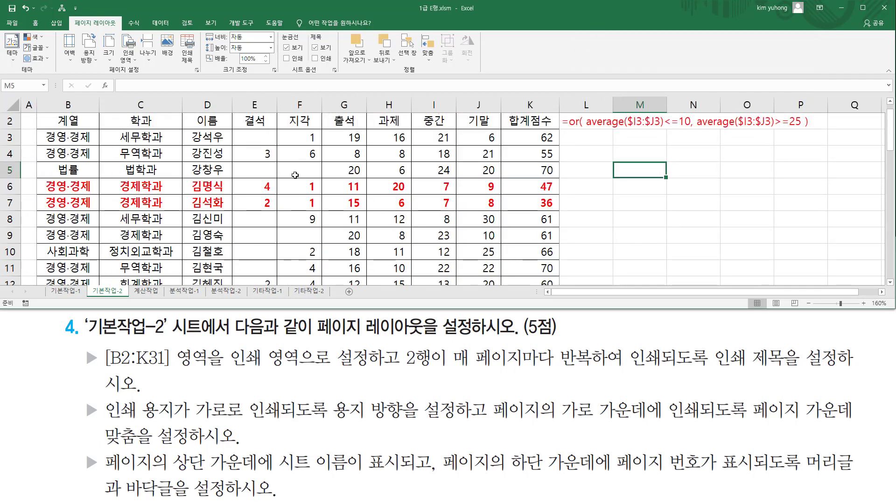
Step: Open the print preview of the 기본작업-2 sheet and check the first page's header, footer, landscape orientation and title row
click(863, 8)
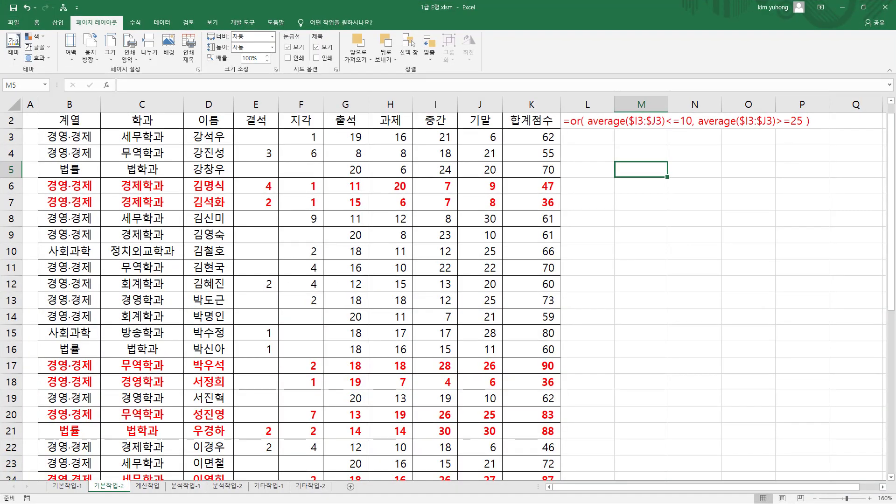
click(13, 24)
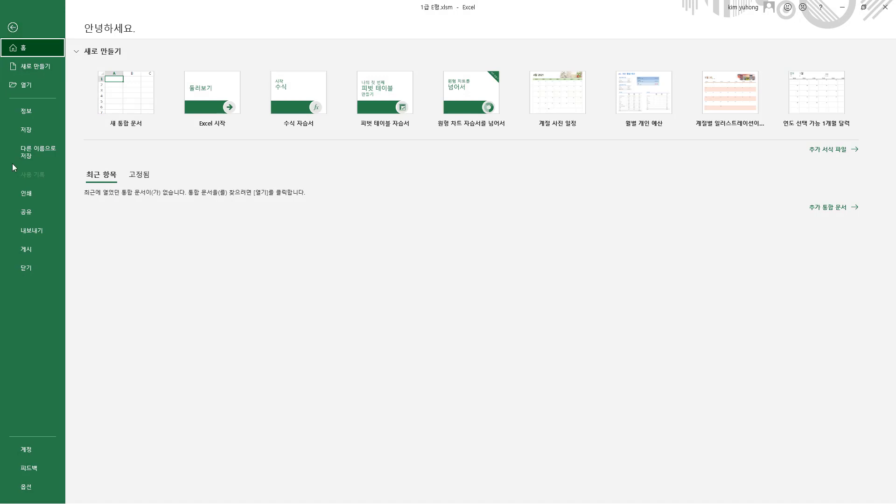
click(47, 195)
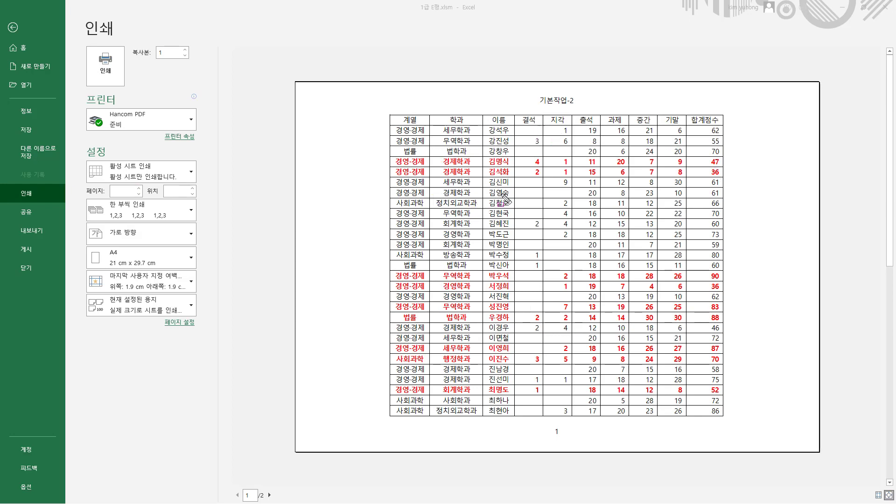
drag(533, 89, 579, 110)
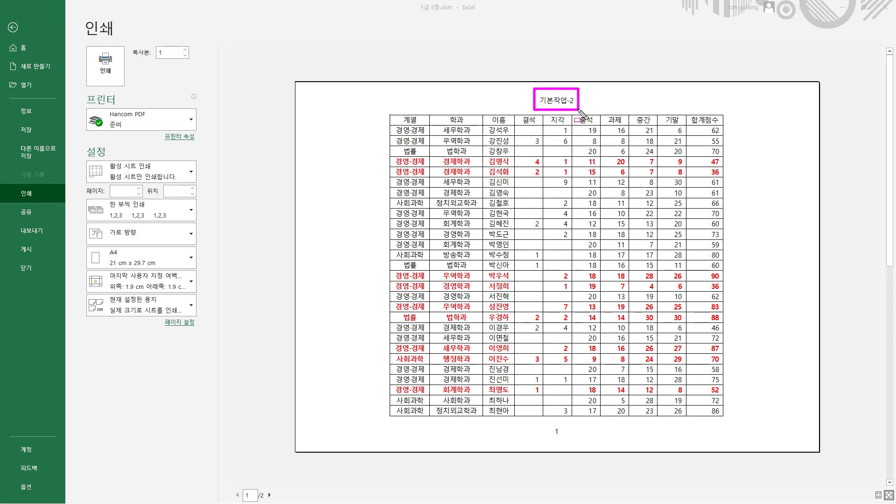
drag(548, 424, 565, 440)
mouse_move(298, 83)
mouse_down()
mouse_move(317, 130)
mouse_move(848, 428)
mouse_move(825, 455)
mouse_up()
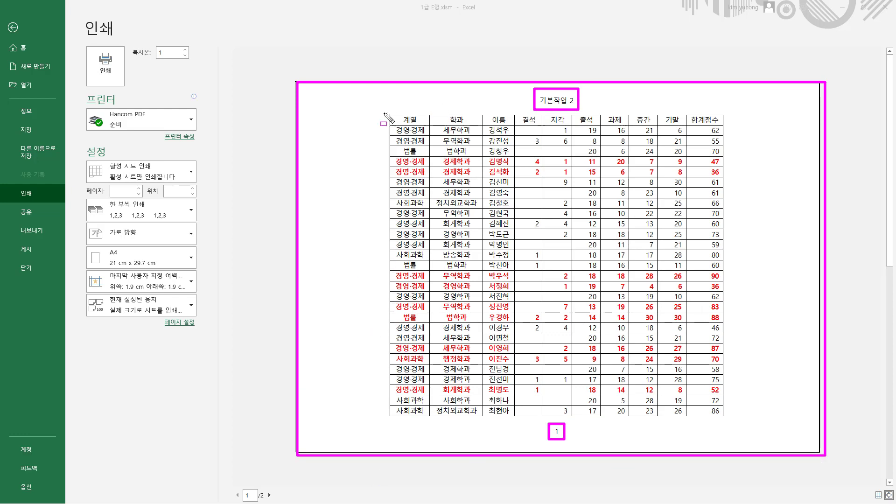
mouse_move(383, 111)
mouse_down()
mouse_move(464, 132)
mouse_move(742, 137)
mouse_up()
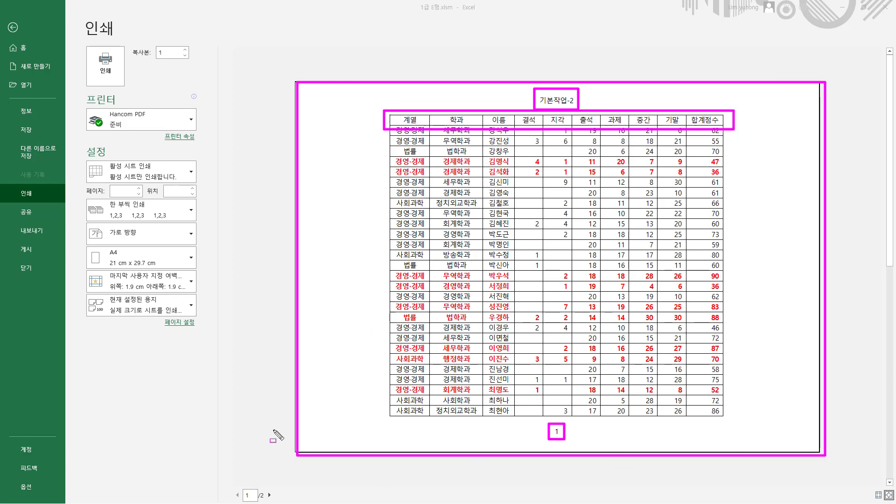
key(Escape)
Step: Check the second preview page for the repeated title row and horizontal centering, and return to the worksheet
click(271, 495)
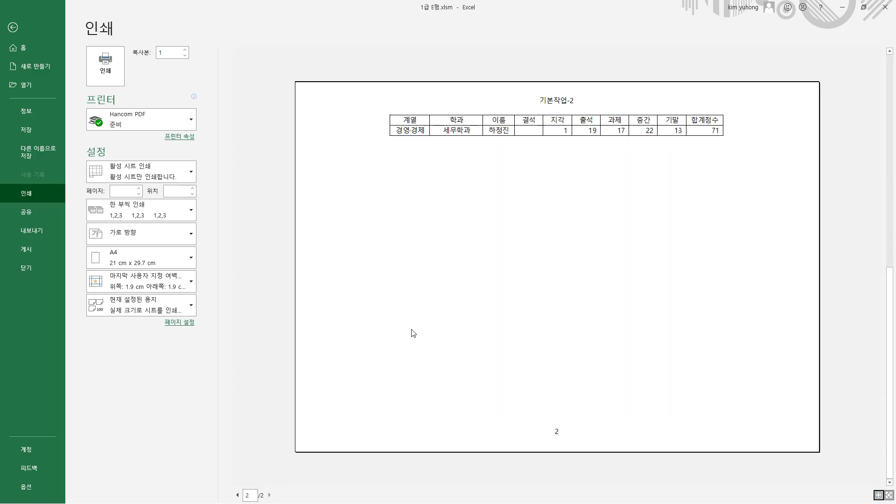
drag(386, 110, 730, 126)
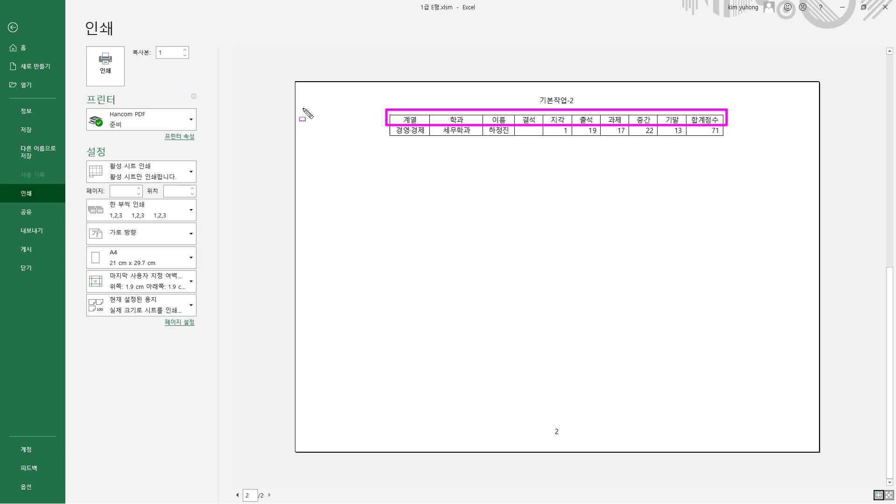
drag(310, 89, 376, 239)
drag(734, 96, 801, 191)
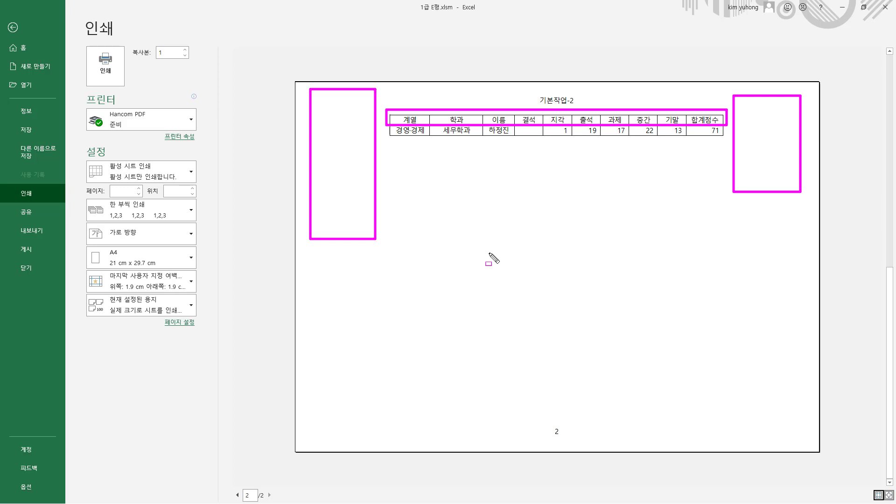
key(Escape)
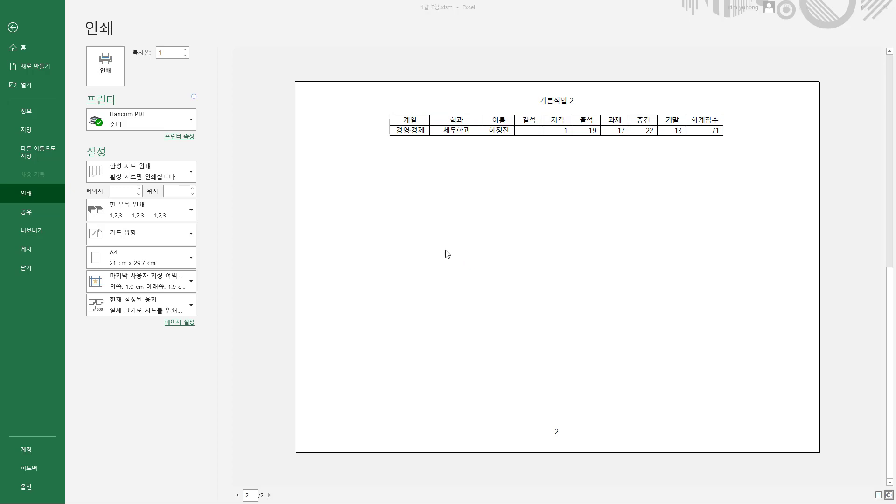
click(14, 27)
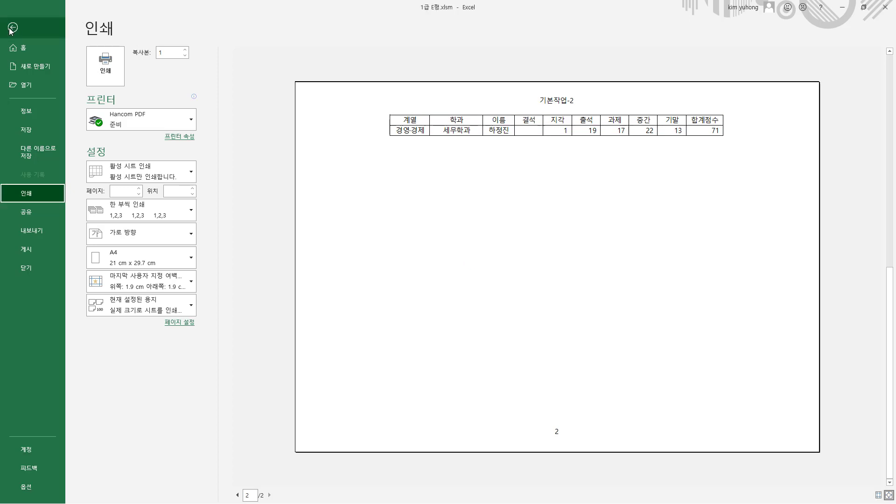